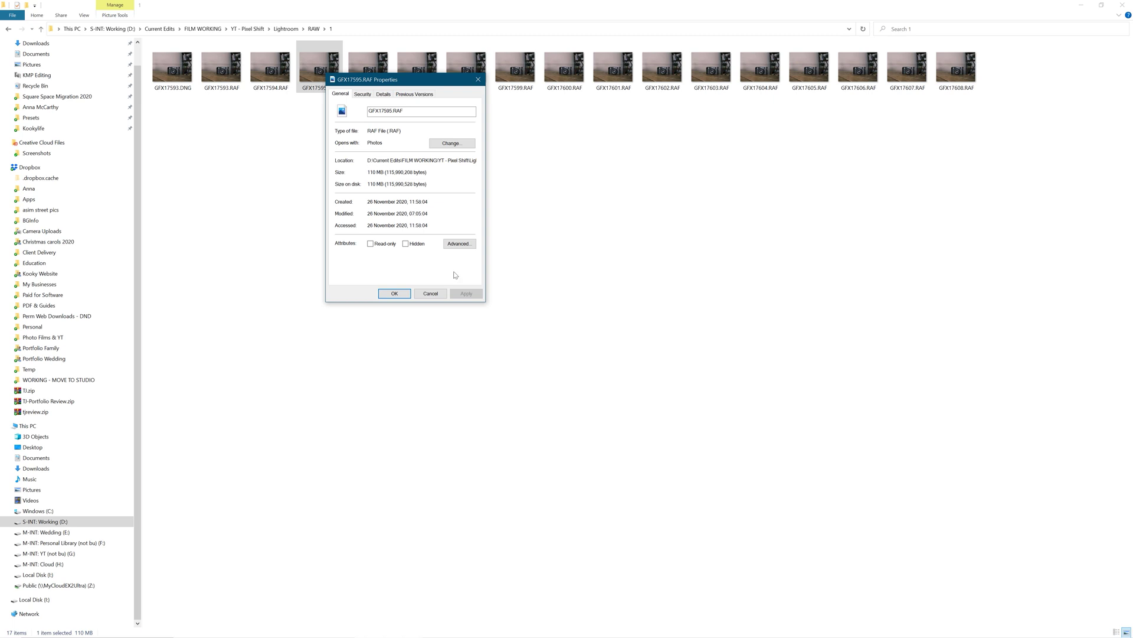
# - Close the RAF file's properties, switch to the browser, and accept the download agreement on Fujifilm's GFX100 firmware page
pyautogui.click(430, 293)
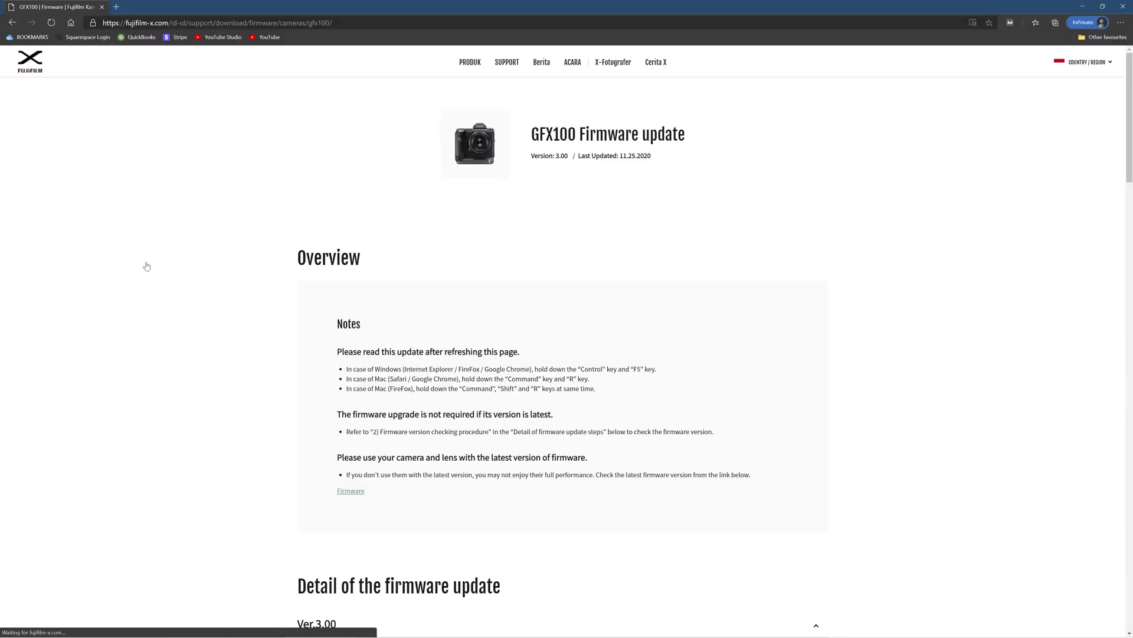
pyautogui.scroll(-10, 147, 266)
pyautogui.scroll(-15, 147, 266)
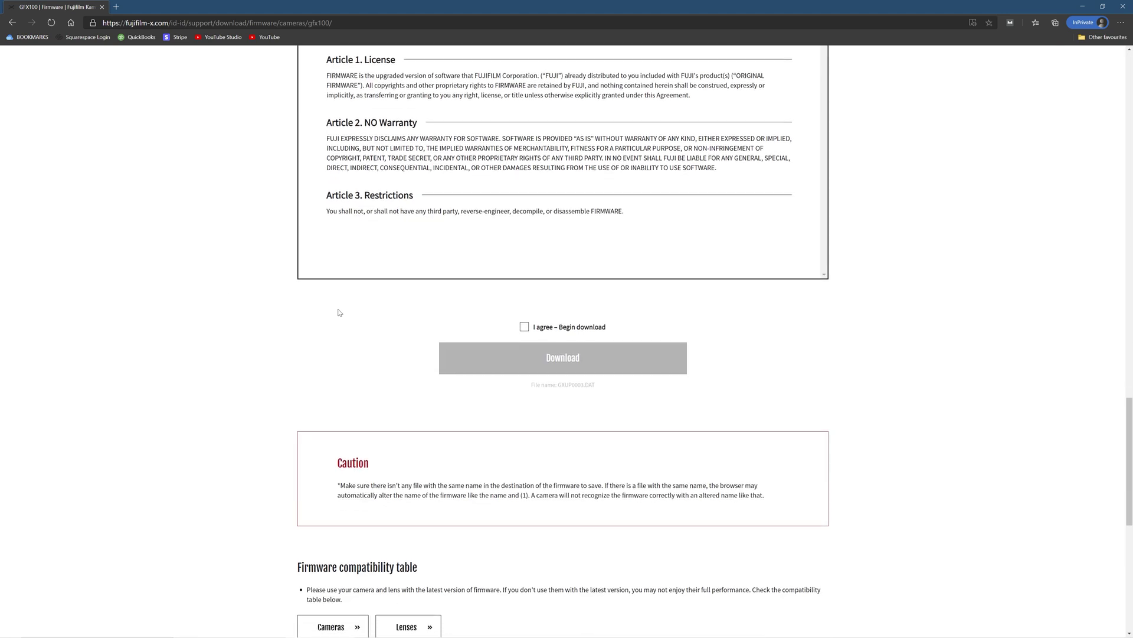
pyautogui.click(524, 327)
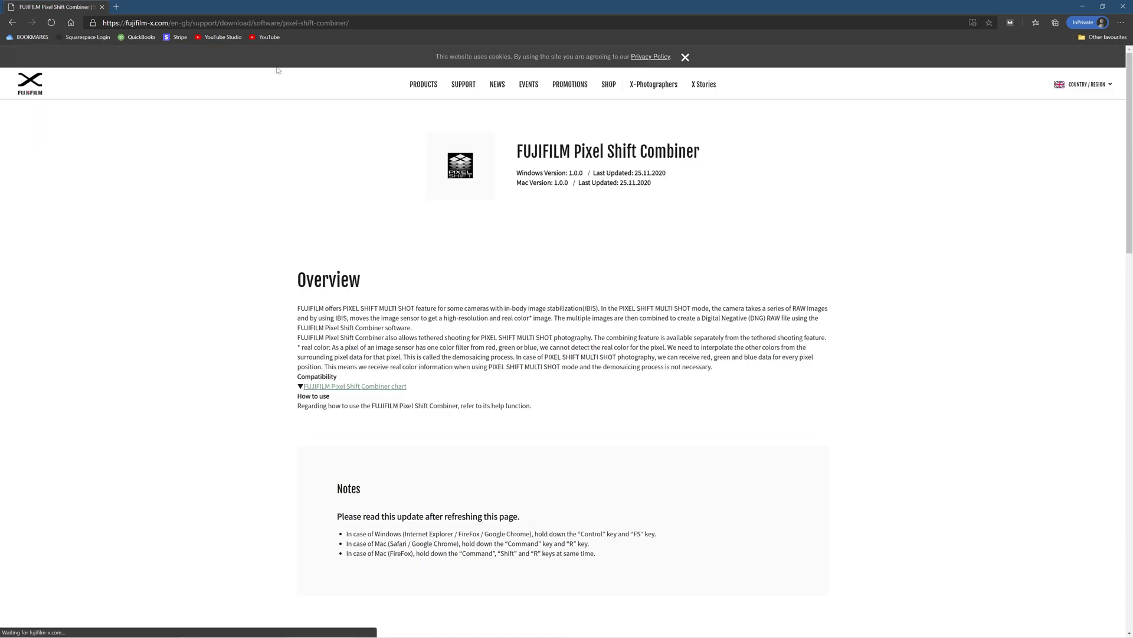
# - Examine the FUJIFILM Pixel Shift Combiner web page, including its address, overview and installation instructions
pyautogui.click(380, 22)
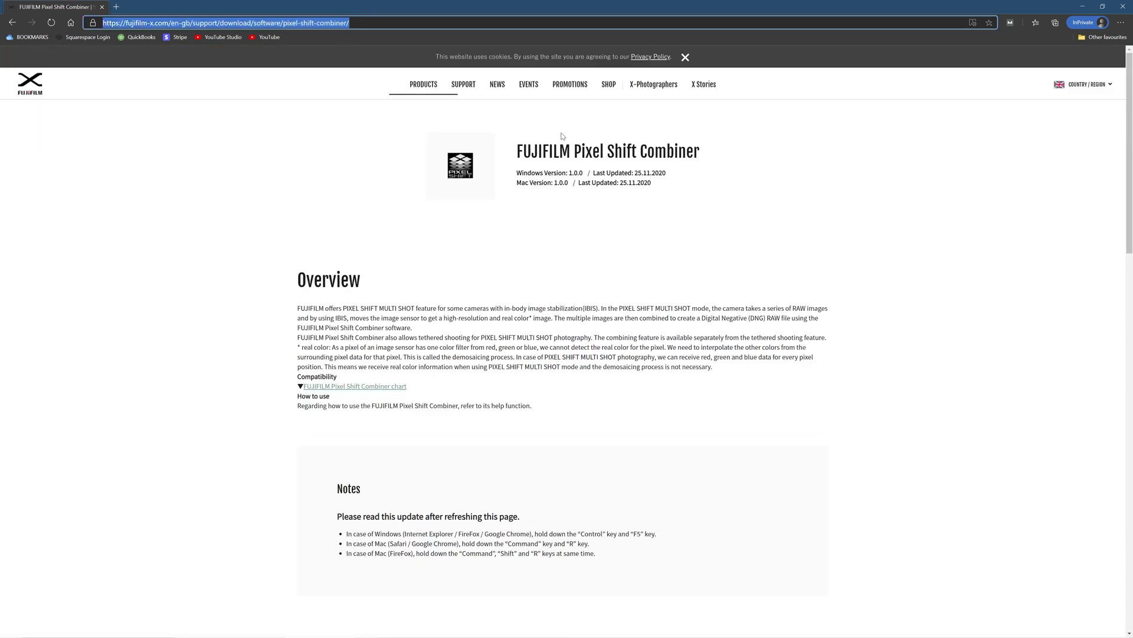
pyautogui.moveTo(523, 151); pyautogui.dragTo(713, 163)
pyautogui.click(713, 165)
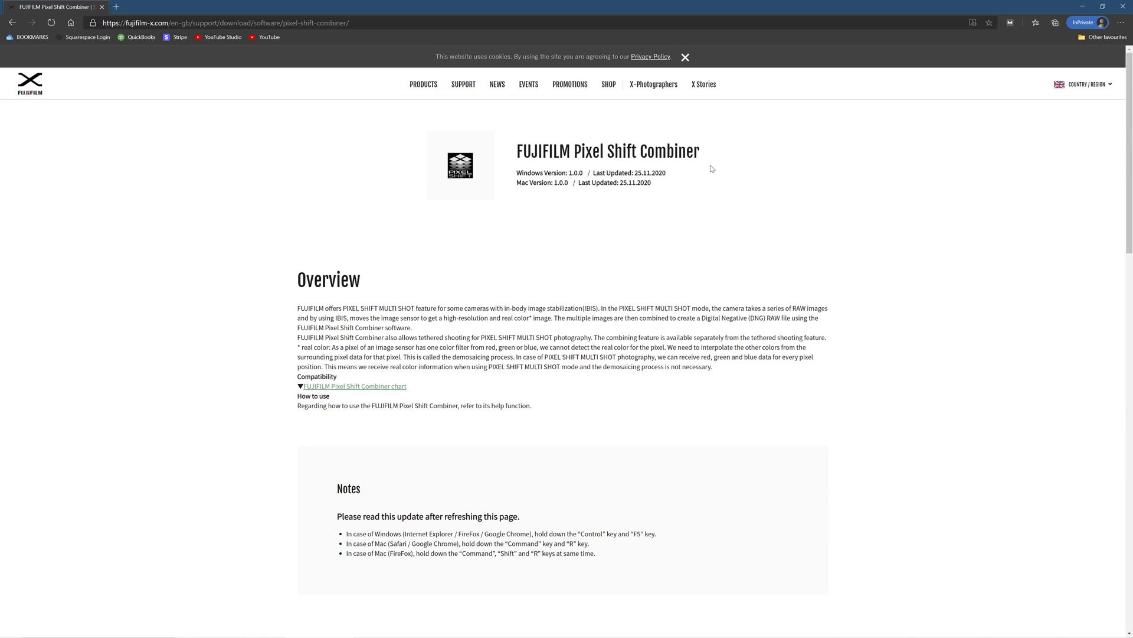
pyautogui.scroll(-3, 712, 207)
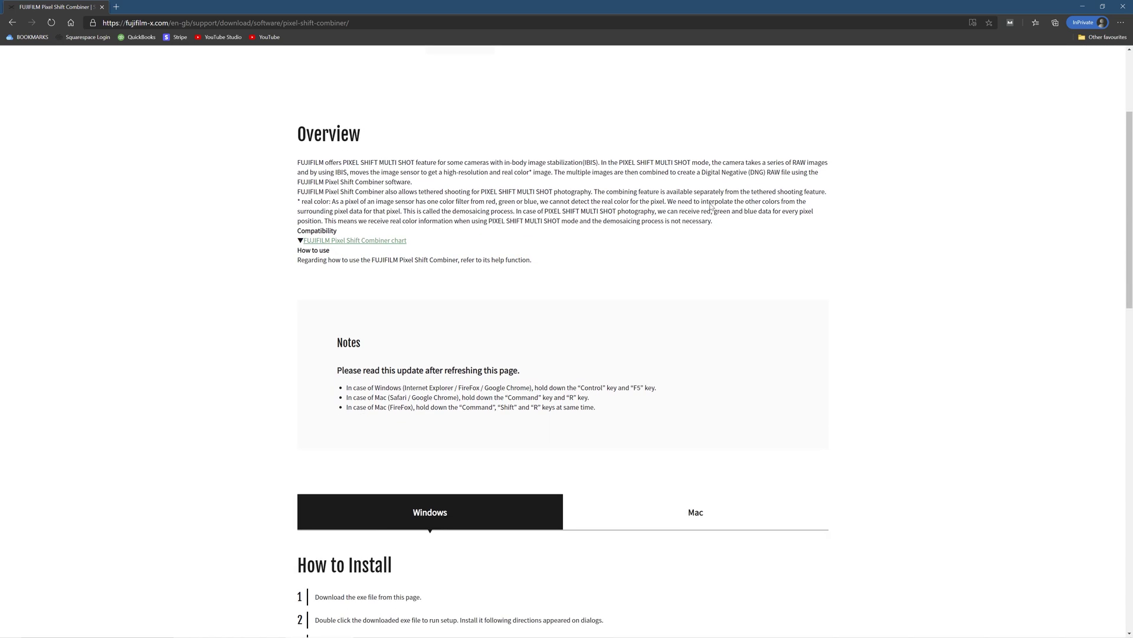
pyautogui.scroll(-9, 712, 206)
pyautogui.scroll(4, 665, 167)
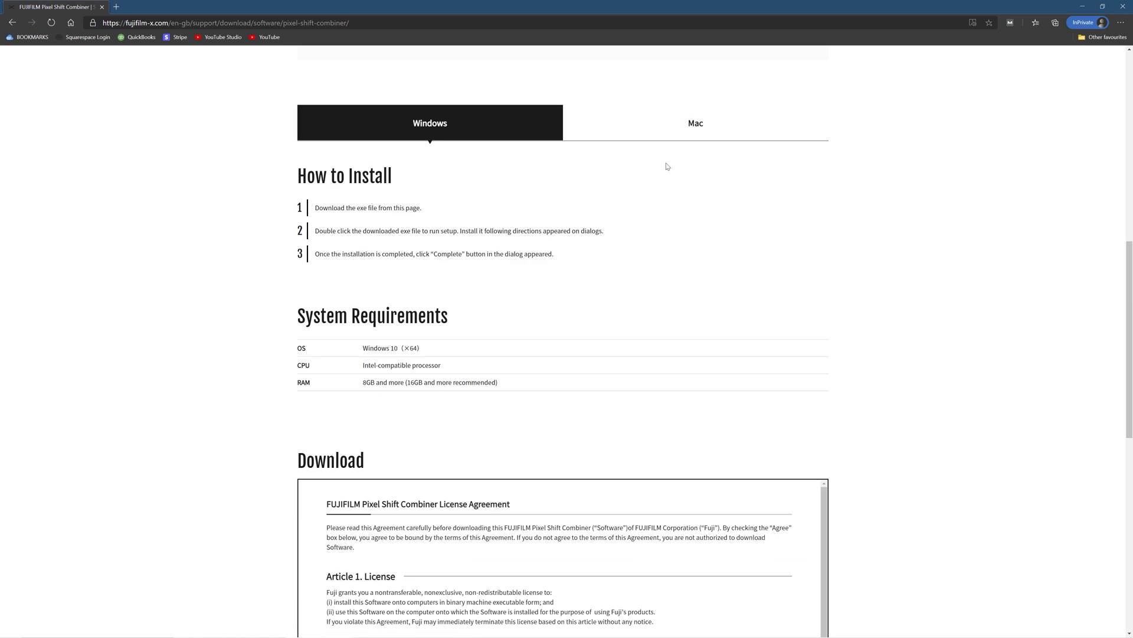
pyautogui.click(666, 253)
pyautogui.click(463, 250)
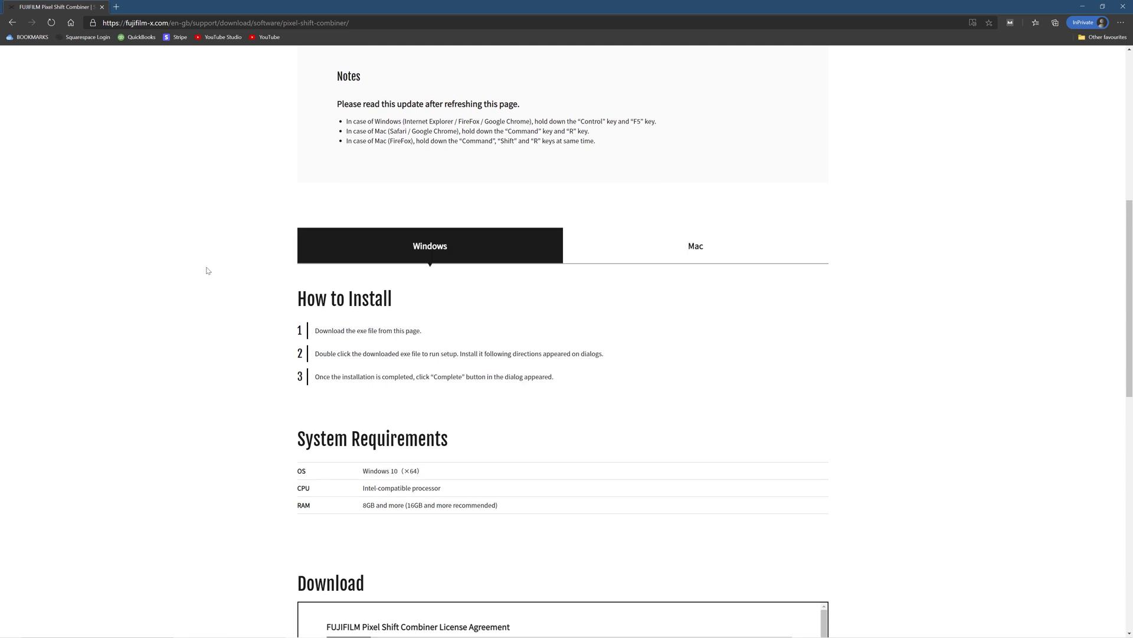
# - Check the Windows system requirements for Pixel Shift Combiner and accept its licence agreement for the download
pyautogui.scroll(-4, 207, 270)
pyautogui.moveTo(500, 239); pyautogui.dragTo(355, 260)
pyautogui.click(258, 271)
pyautogui.scroll(-6, 258, 271)
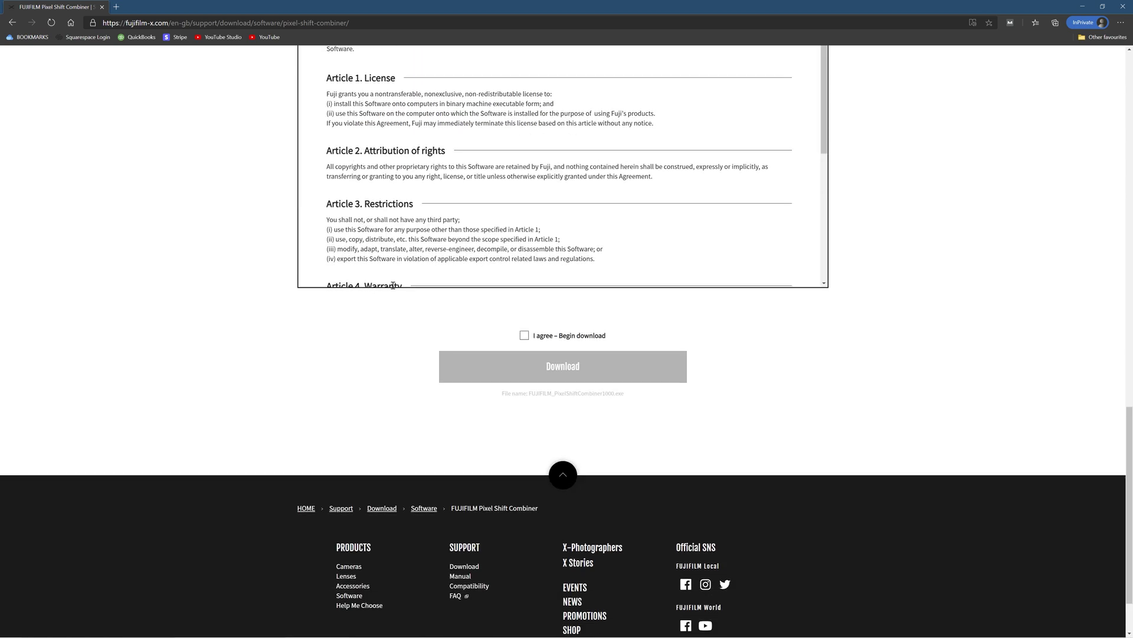
pyautogui.click(524, 337)
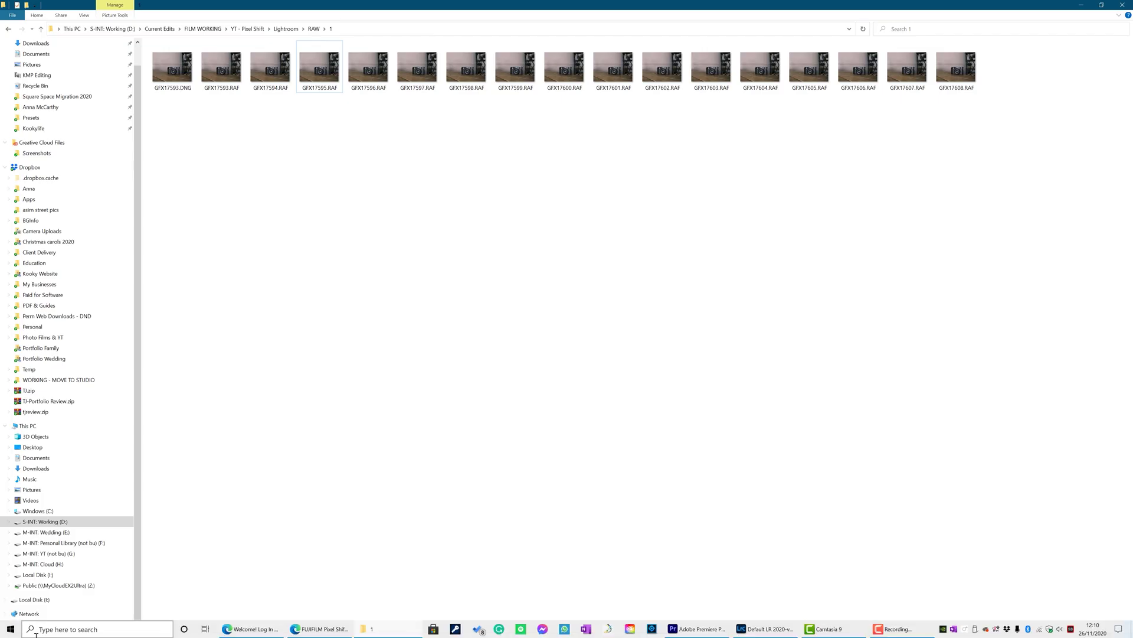
# - Search Windows for "pixe" and launch FUJIFILM Pixel Shift Combiner
pyautogui.click(40, 630)
pyautogui.write('pixe')
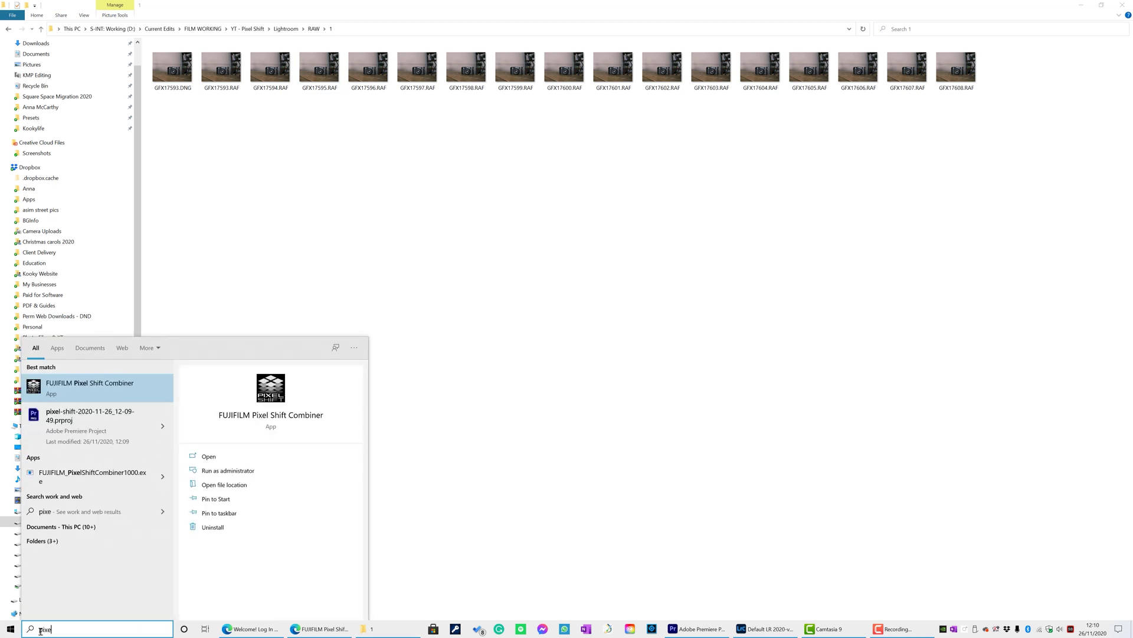
pyautogui.click(73, 388)
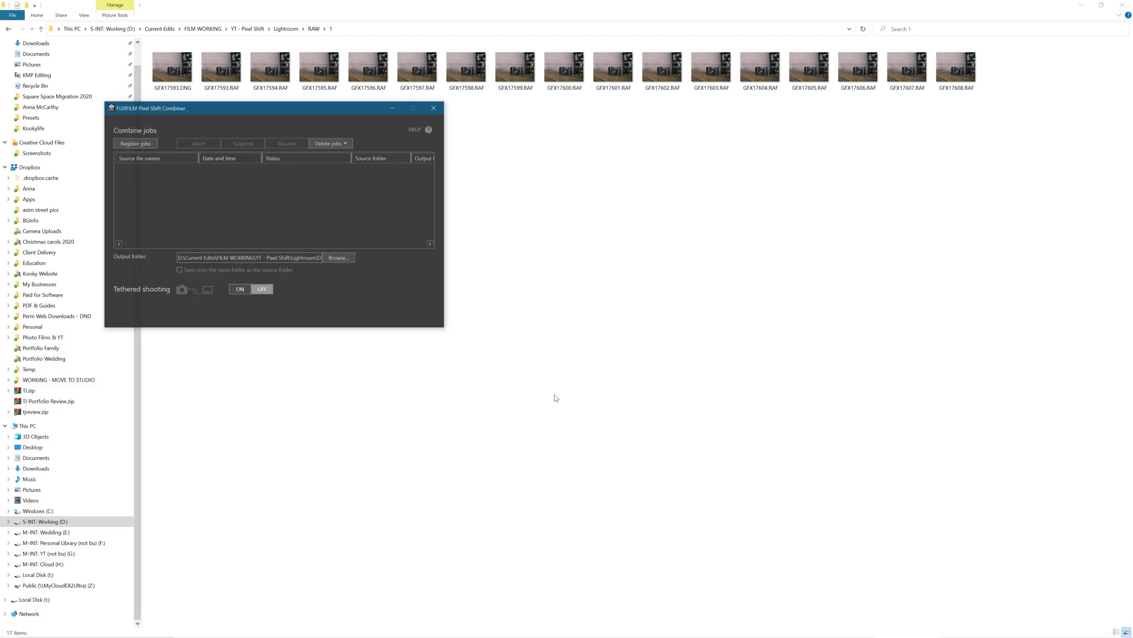
# - Move the Pixel Shift Combiner window clear of the folder tree and choose Lightroom\DNGS as the output folder
pyautogui.moveTo(296, 112); pyautogui.dragTo(576, 194)
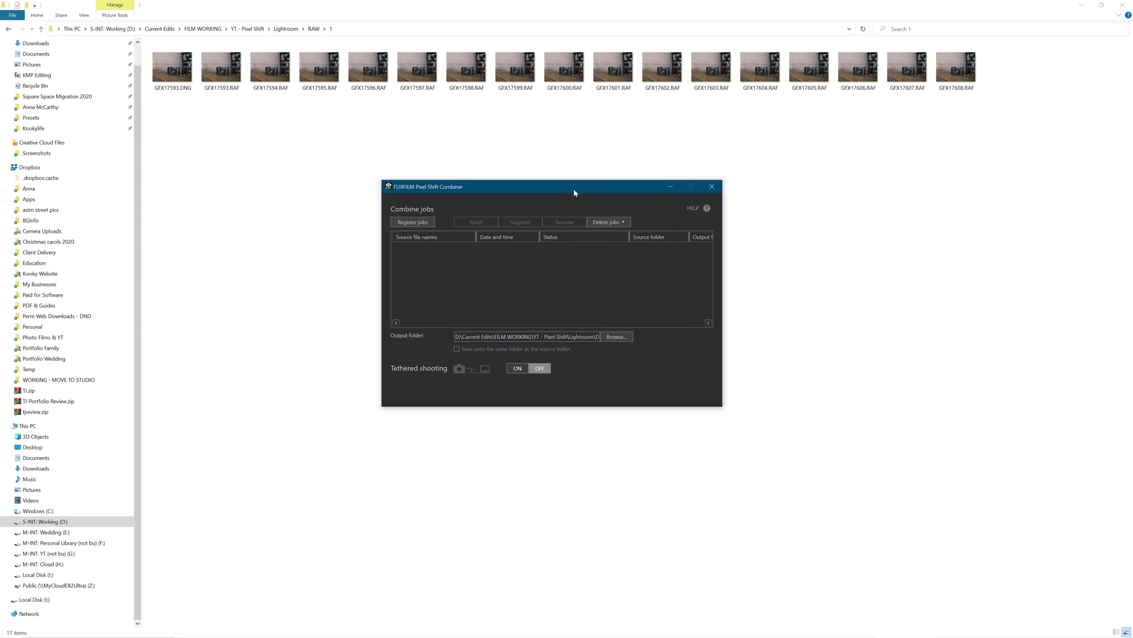
pyautogui.click(623, 341)
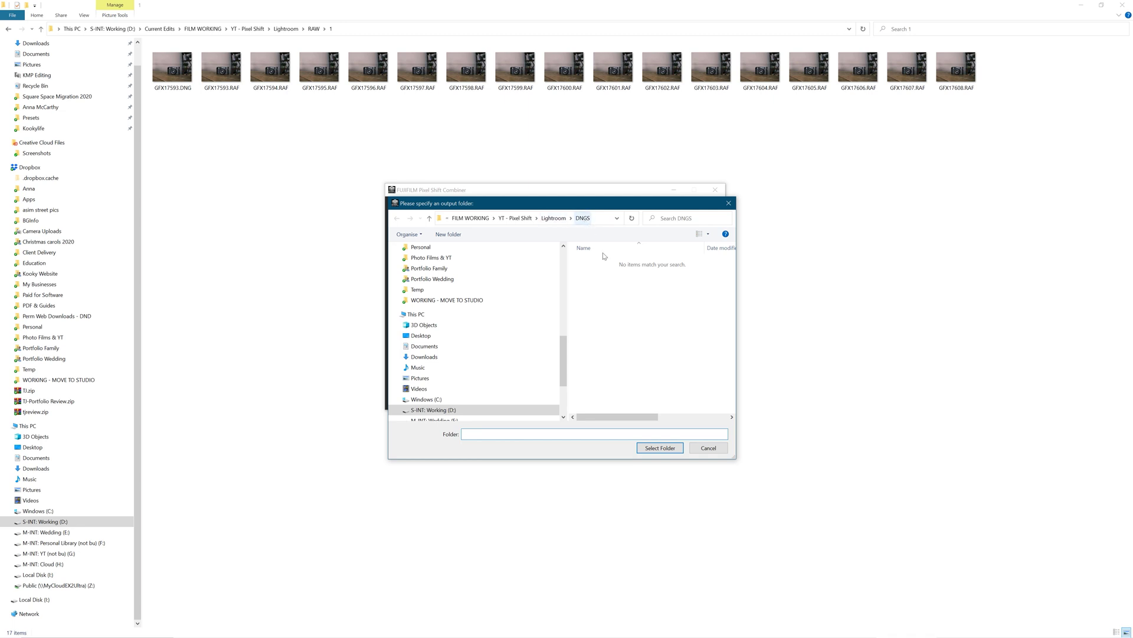
pyautogui.click(652, 447)
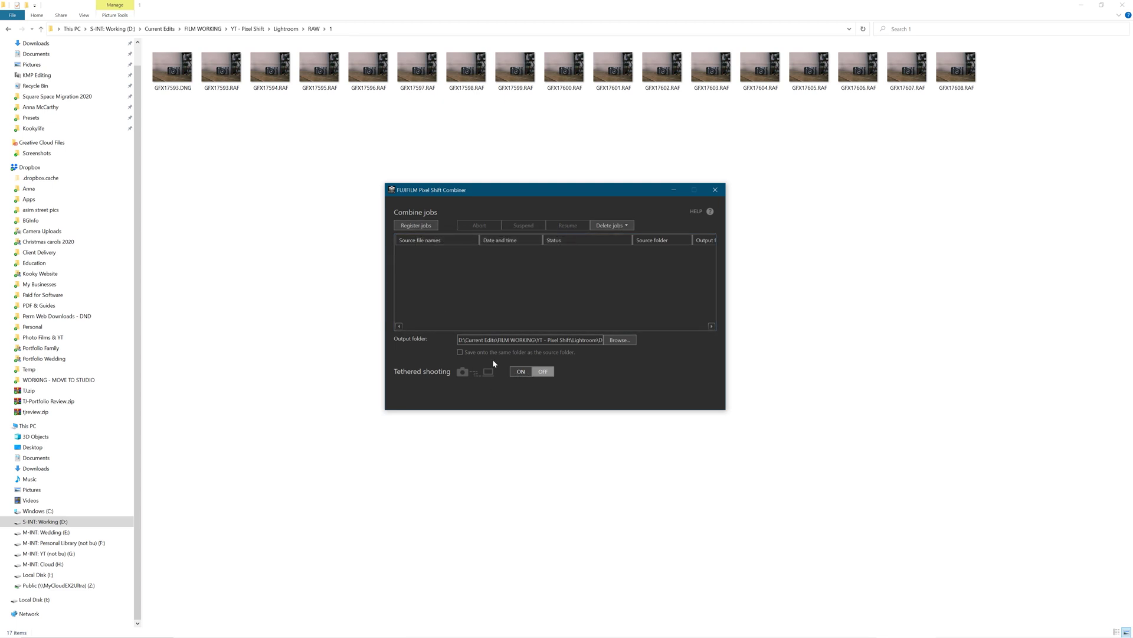
# - Register a combine job with all the RAF files from the RAW\1 folder
pyautogui.click(416, 225)
pyautogui.click(597, 272)
pyautogui.hotkey('ctrl', 'a')
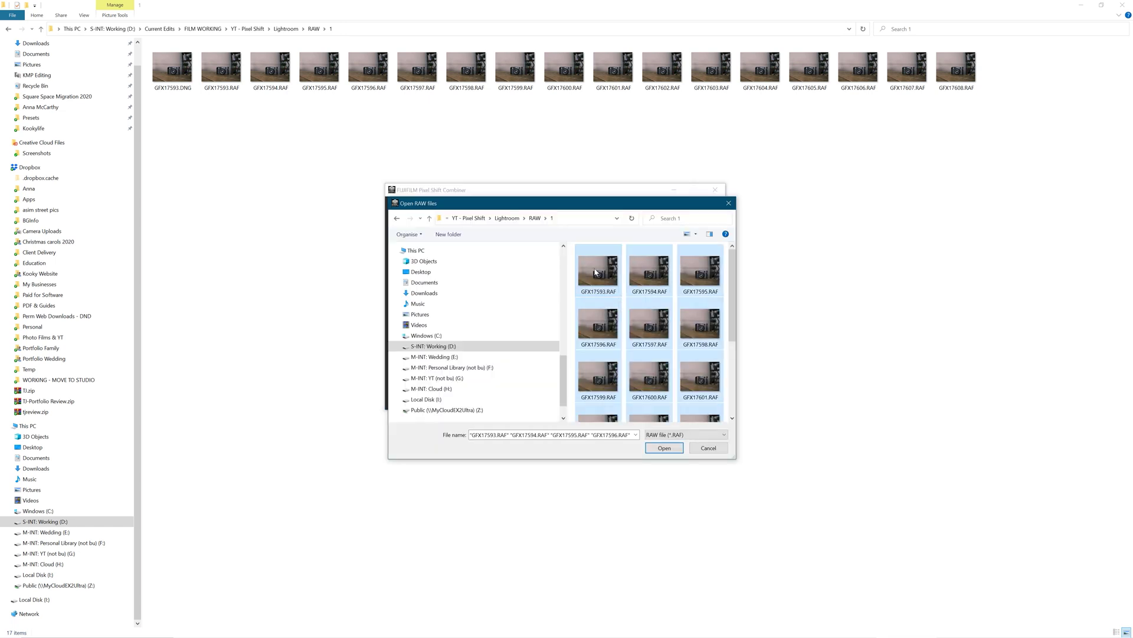
pyautogui.click(664, 449)
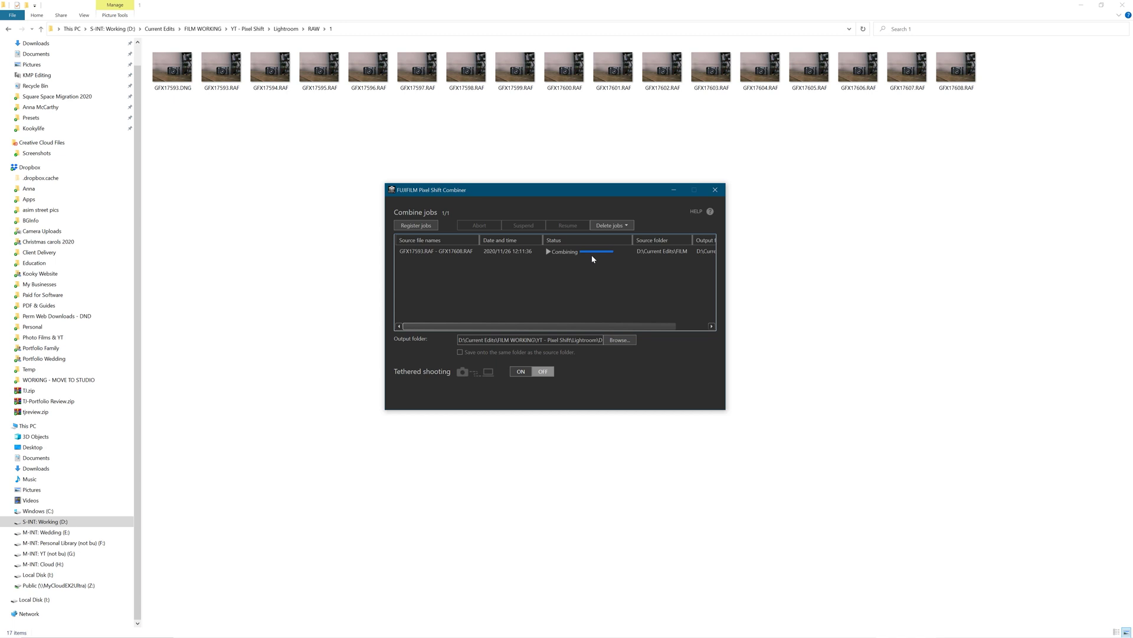
pyautogui.click(592, 258)
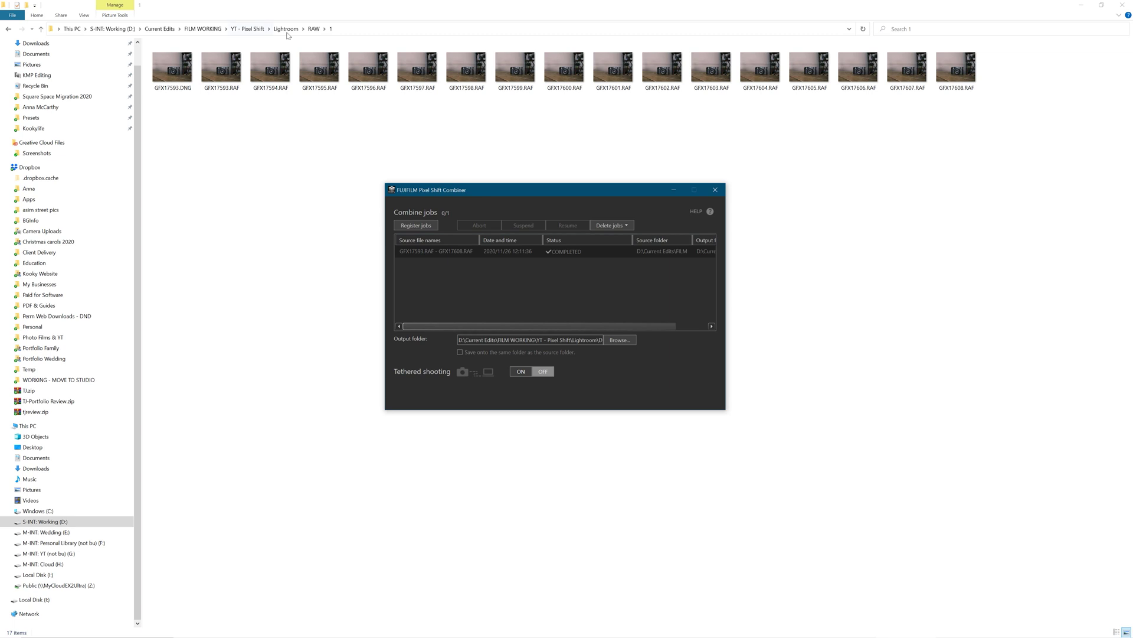
# - Switch to File Explorer and open the DNGS folder inside the Lightroom folder
pyautogui.click(315, 30)
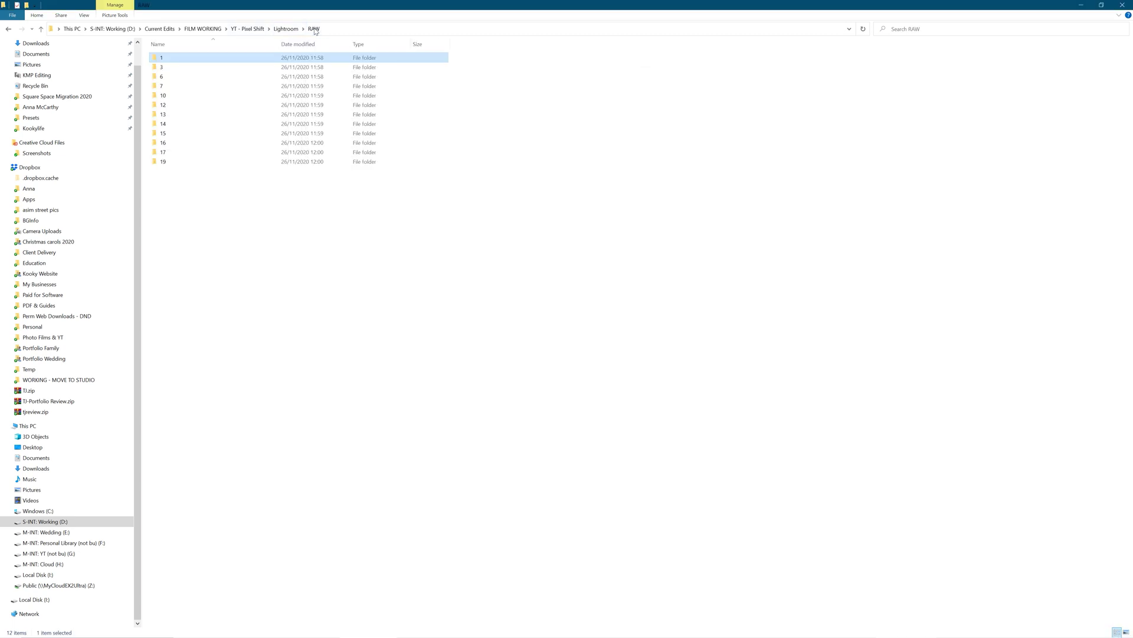
pyautogui.click(286, 30)
pyautogui.doubleClick(228, 76)
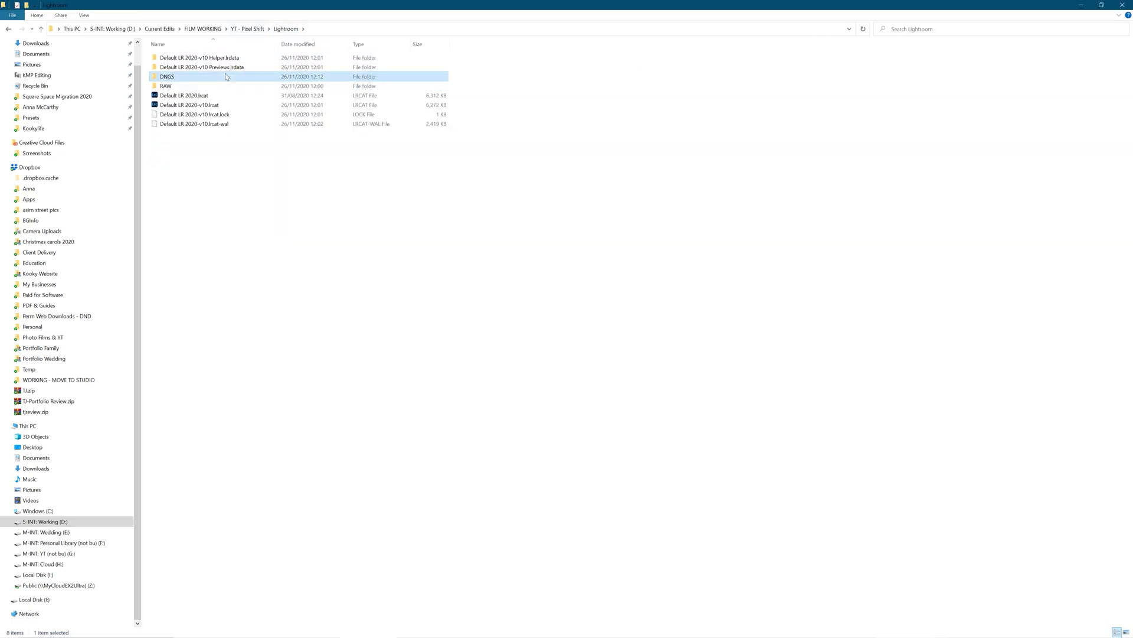
# - Check the size and file type of GFX17593.DNG in its properties, then close them
pyautogui.click(170, 72)
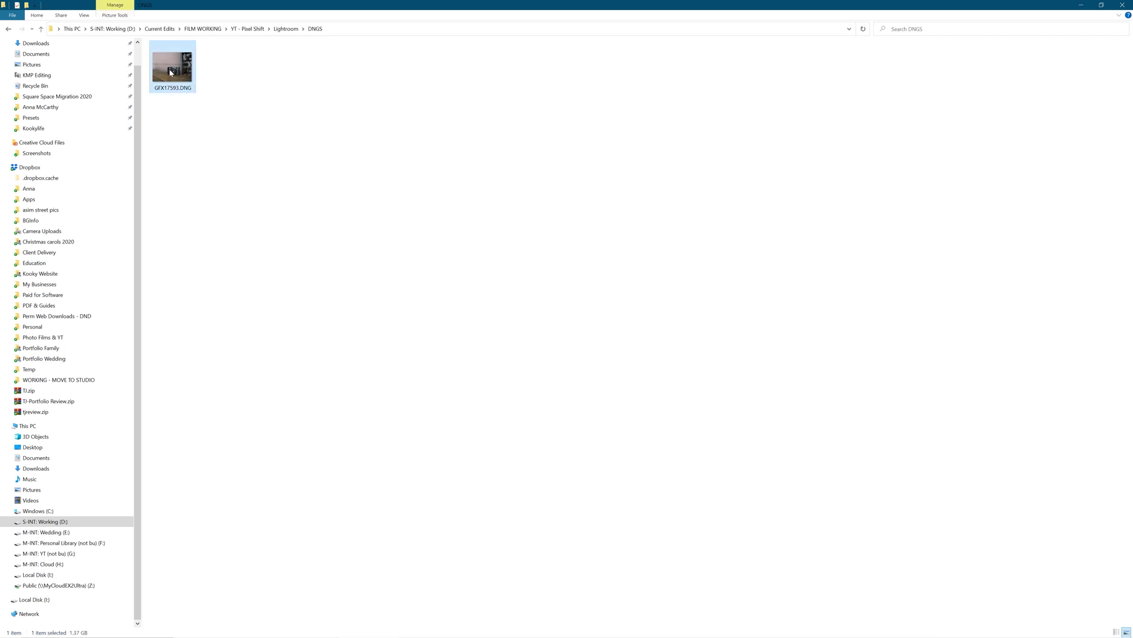
pyautogui.rightClick(170, 72)
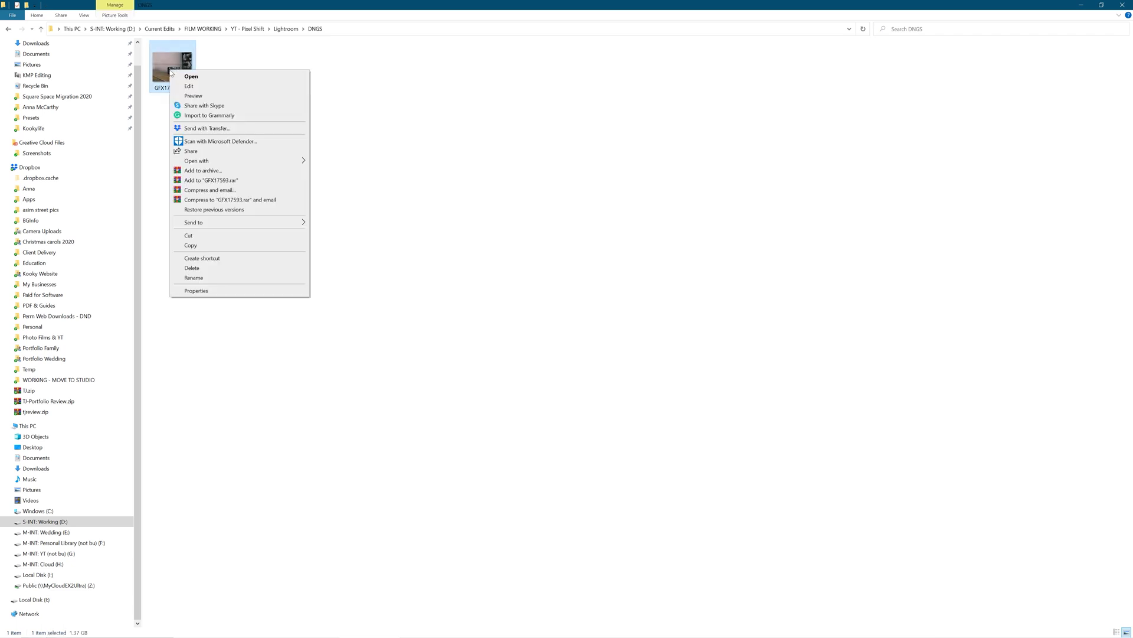
pyautogui.click(220, 291)
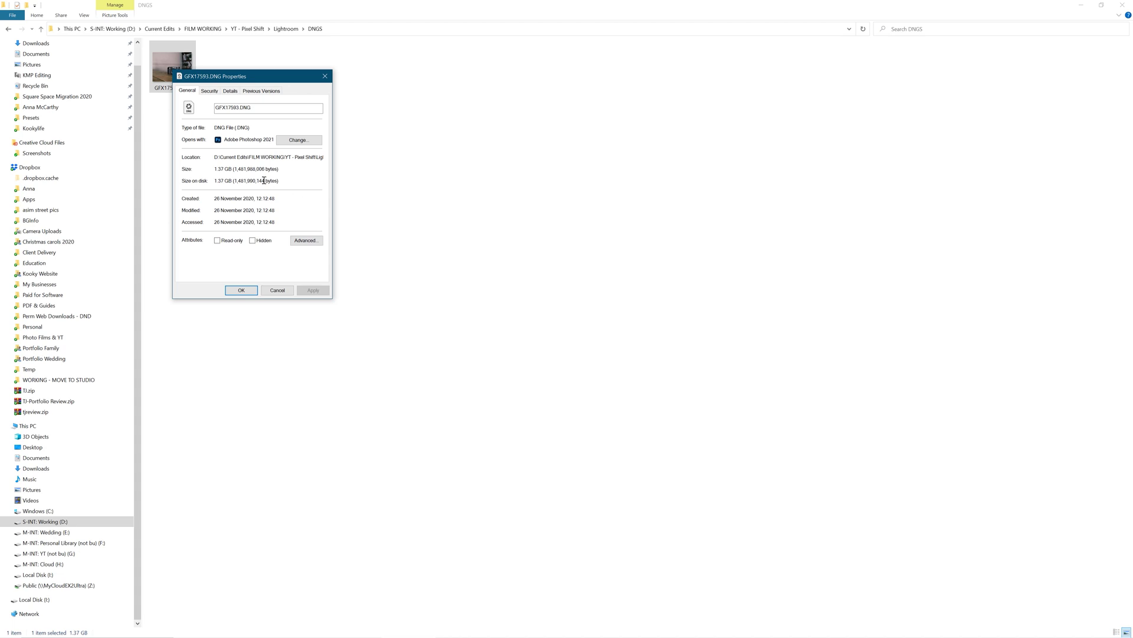
pyautogui.moveTo(214, 169); pyautogui.dragTo(237, 168)
pyautogui.doubleClick(242, 127)
pyautogui.click(279, 293)
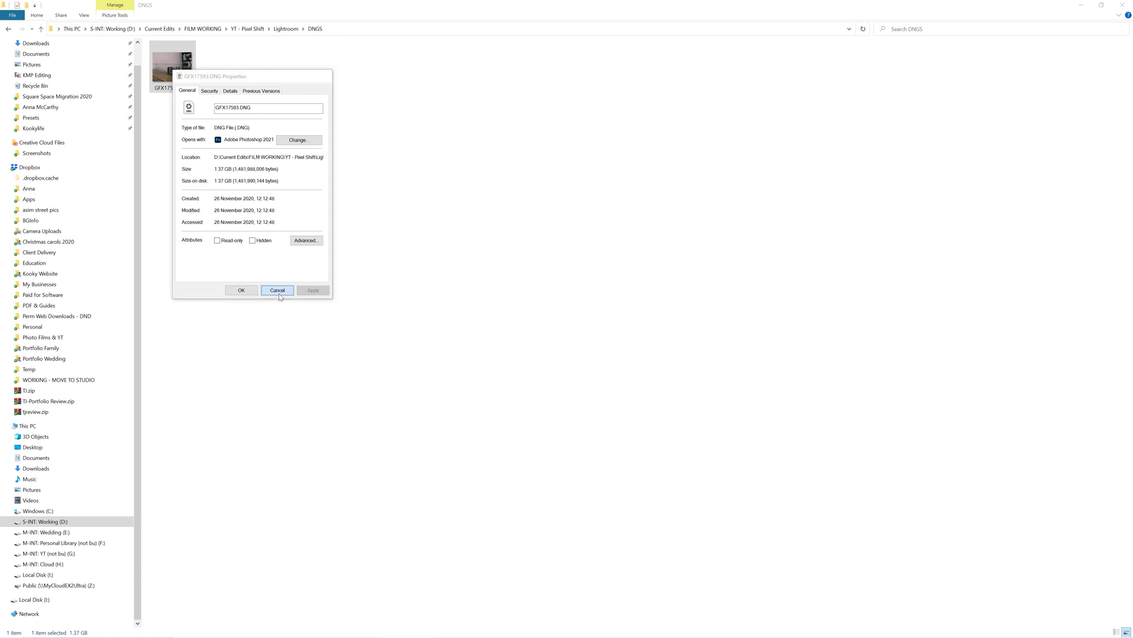
# - Bring up the DNGS folder window over Lightroom Classic, move it aside, and show its files in Details view
pyautogui.hotkey('alt', 'Tab')
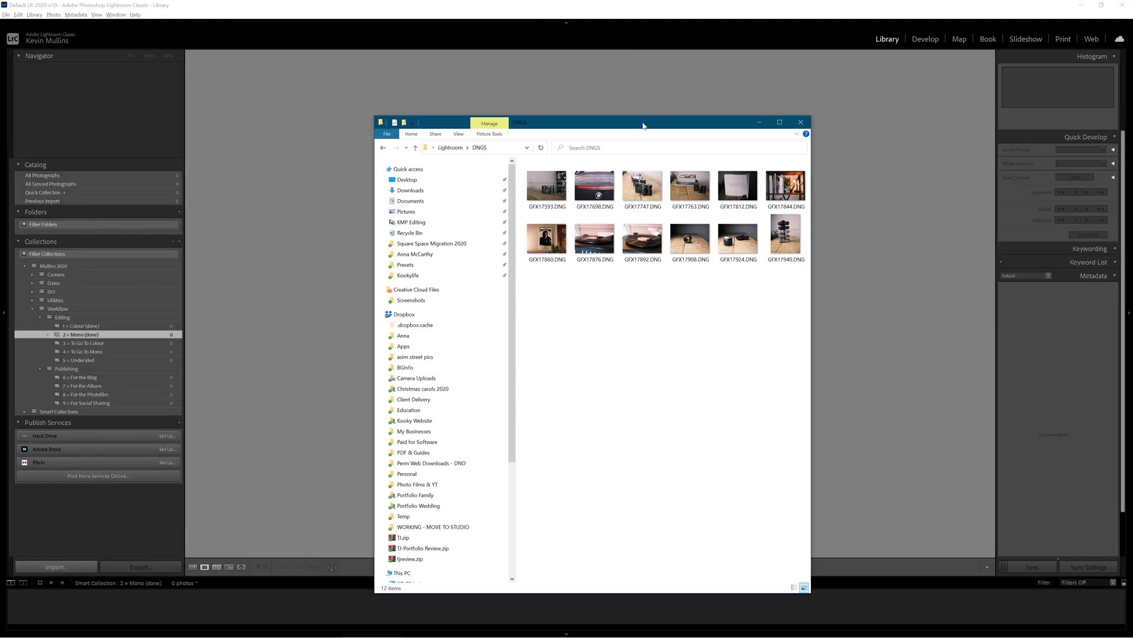
pyautogui.moveTo(642, 121); pyautogui.dragTo(721, 101)
pyautogui.rightClick(731, 343)
pyautogui.moveTo(780, 350)
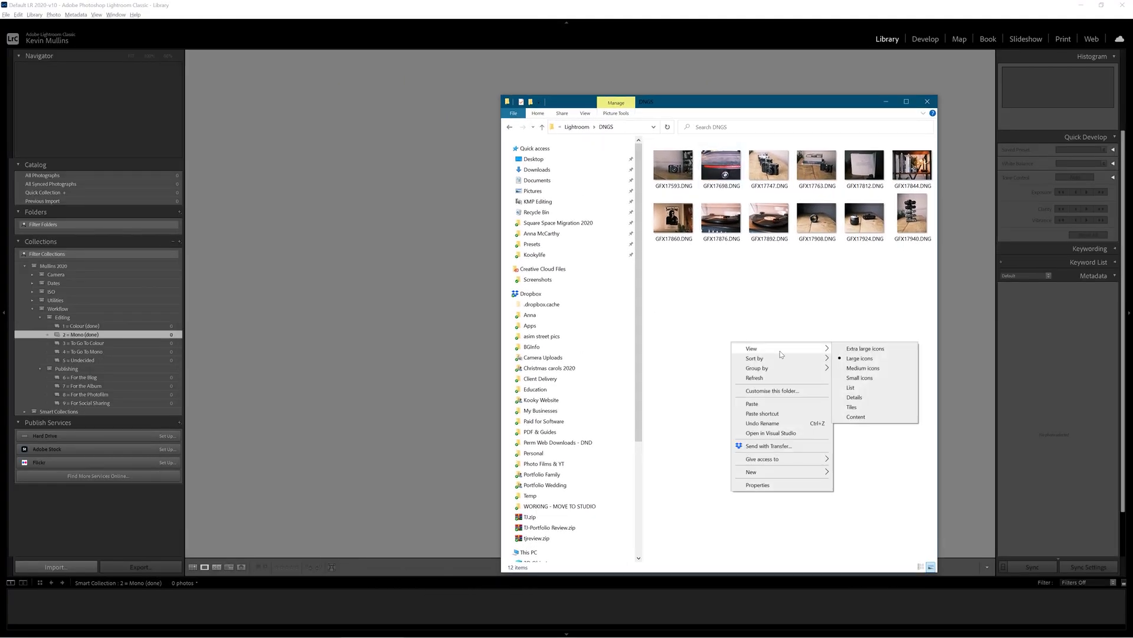
pyautogui.click(856, 396)
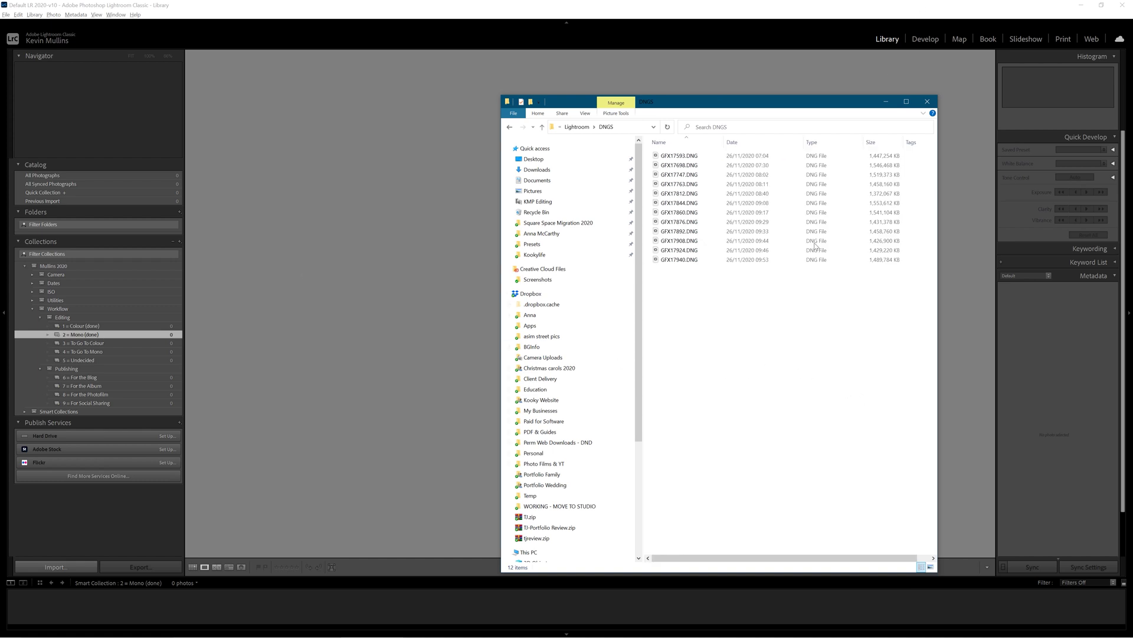
# - Import all the DNG files from the DNGS folder into the Lightroom catalog with the Add option, without moving them
pyautogui.hotkey('ctrl', 'a')
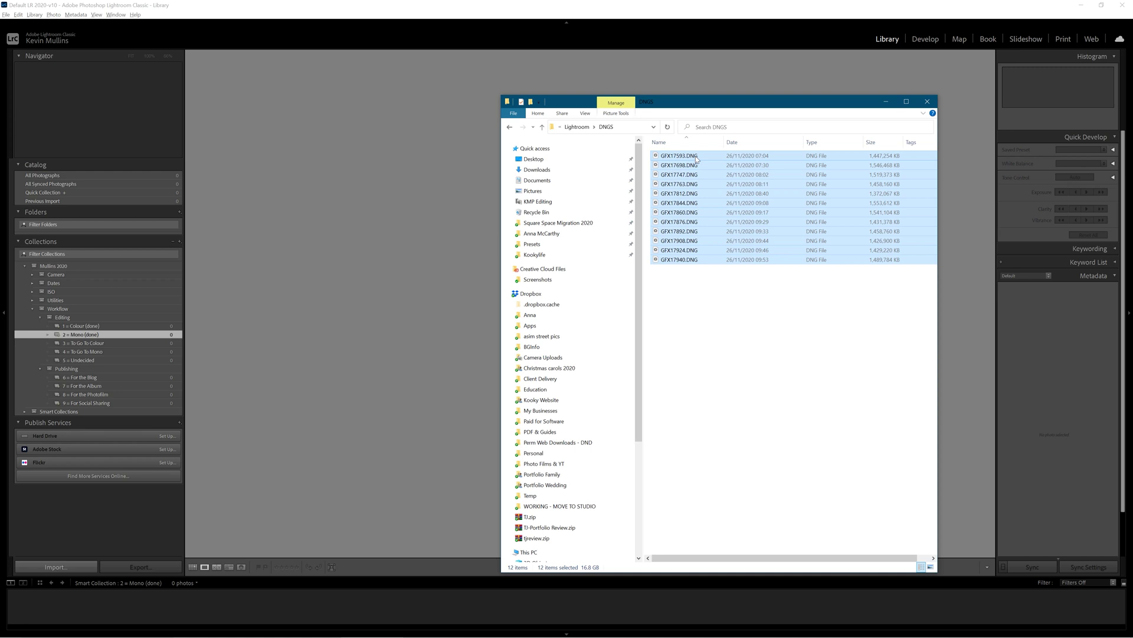
pyautogui.moveTo(697, 158); pyautogui.dragTo(417, 187)
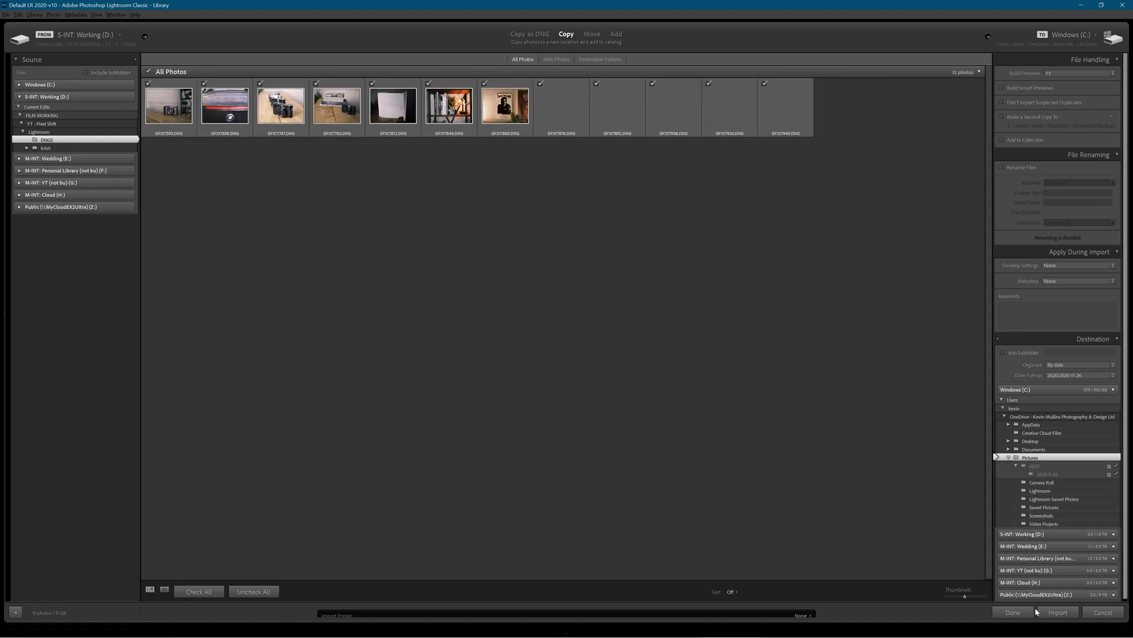
pyautogui.click(616, 34)
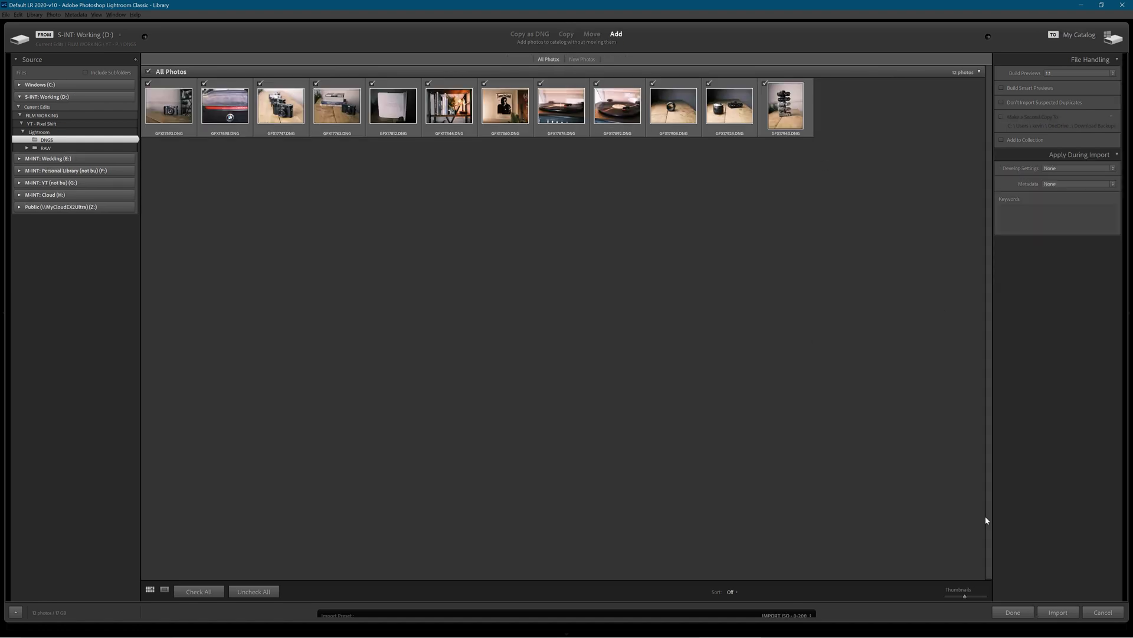
pyautogui.click(1055, 612)
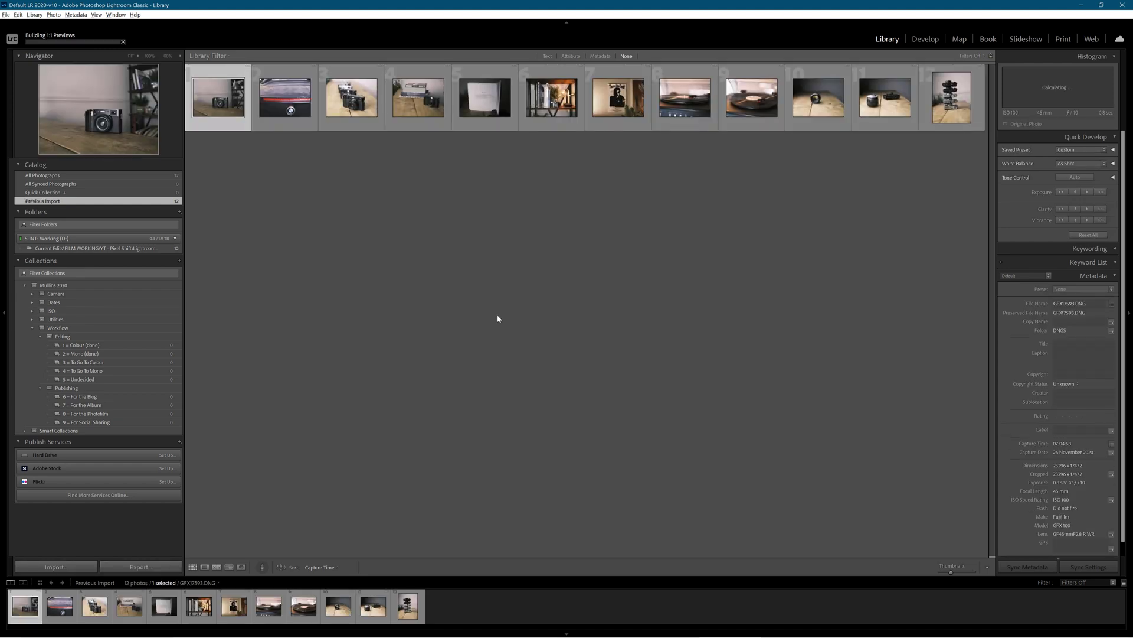
# - Examine GFX17593.DNG in the Develop module, cycling its info overlay and enlarging the camera's viewfinder to 100%
pyautogui.press('d')
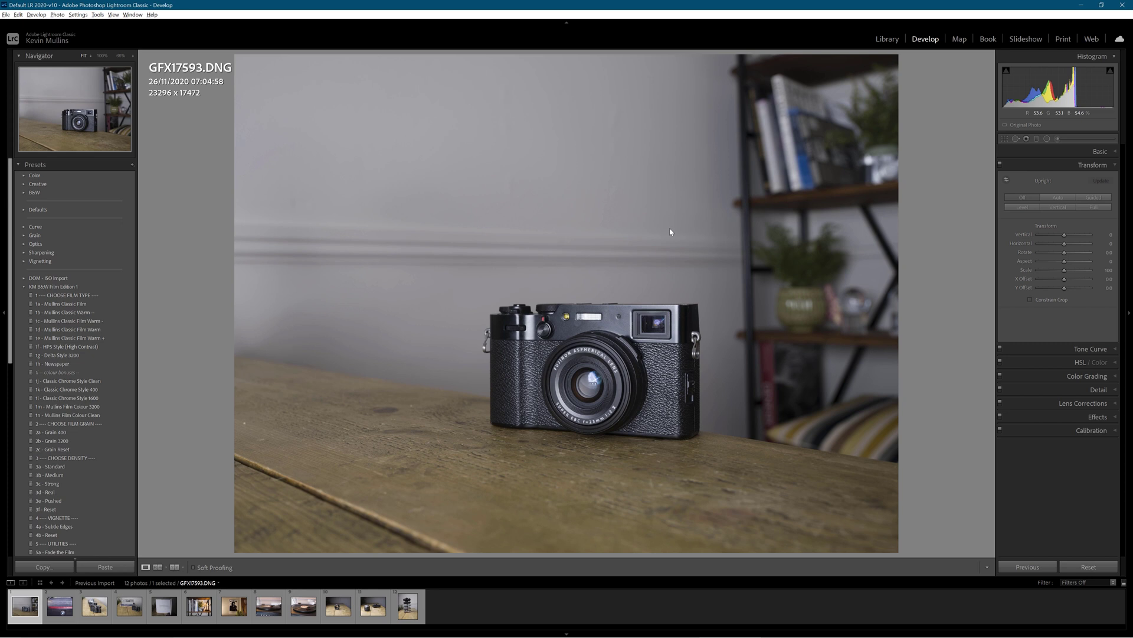
pyautogui.press('i')
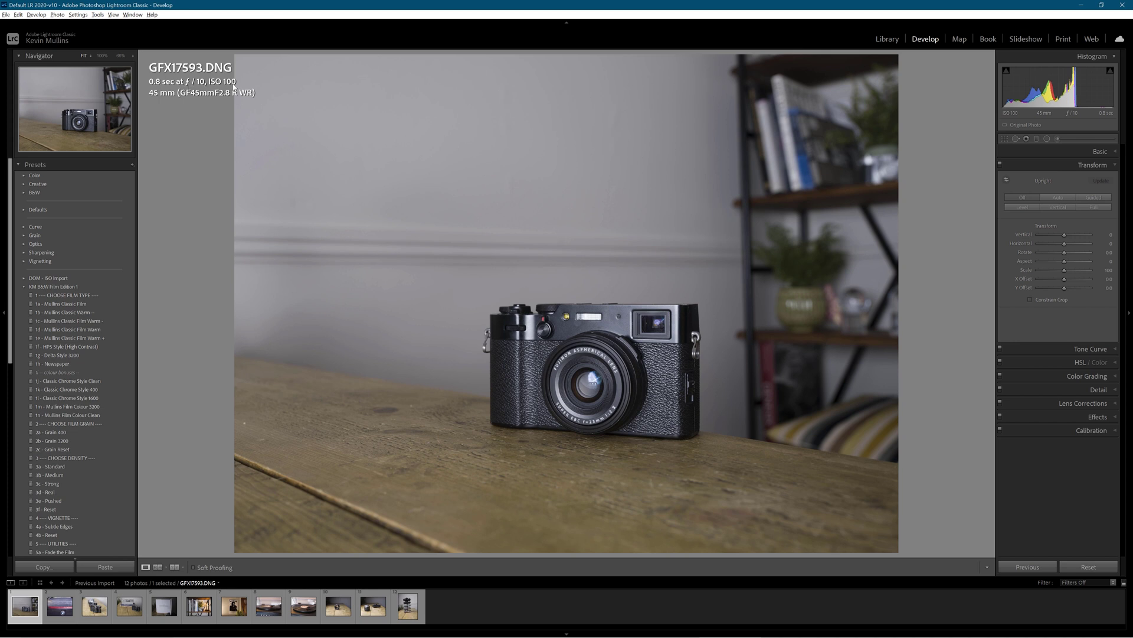
pyautogui.press('i')
pyautogui.press('i')
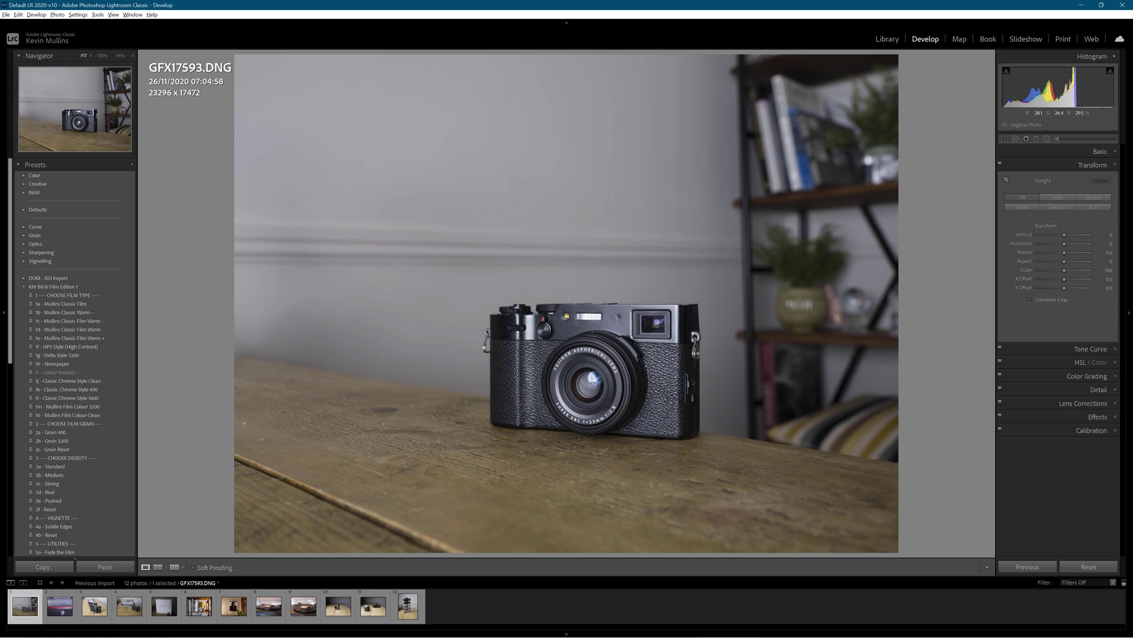
pyautogui.click(664, 318)
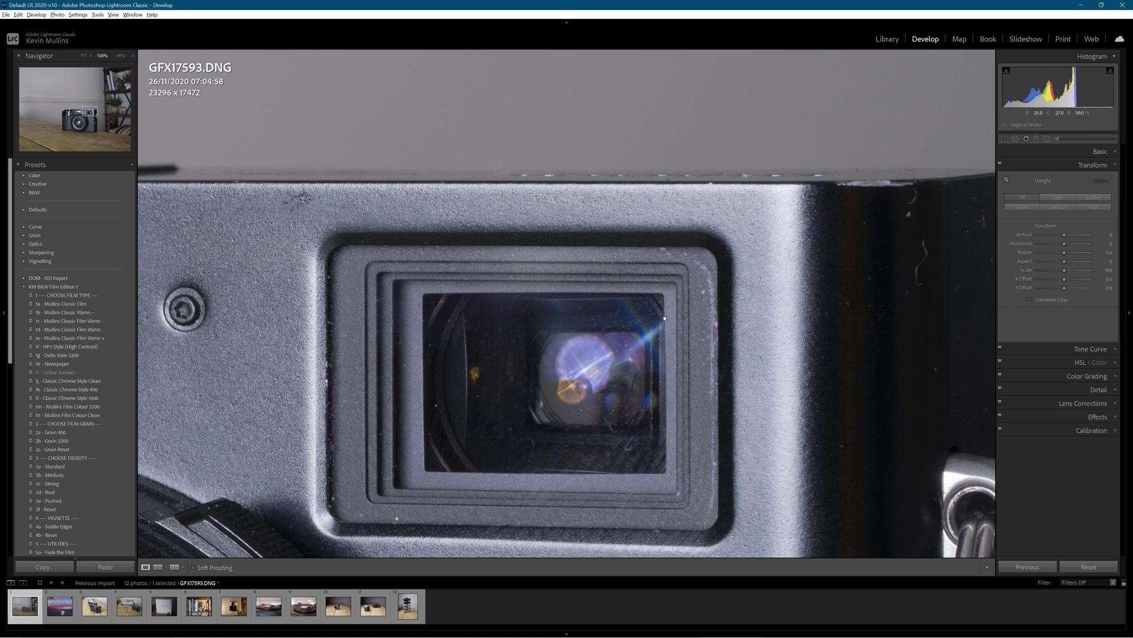
# - Examine the camera's viewfinder and surrounding body texture in GFX17593.DNG at 100%, then return to the full photo
pyautogui.moveTo(627, 338); pyautogui.dragTo(680, 247)
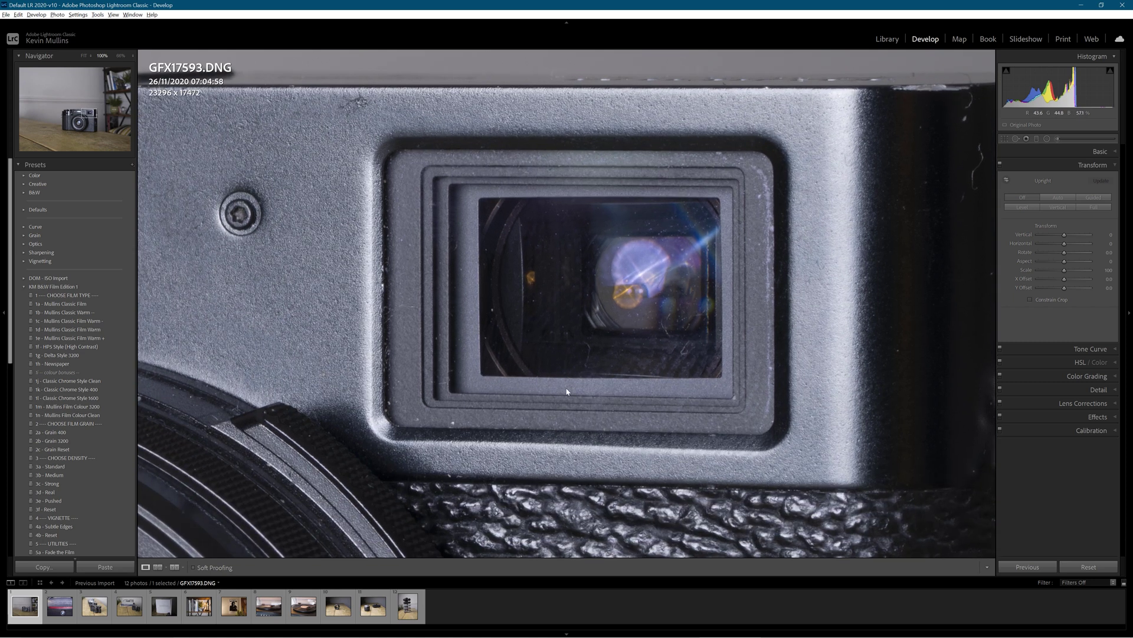
pyautogui.moveTo(518, 433); pyautogui.dragTo(574, 328)
pyautogui.moveTo(559, 425); pyautogui.dragTo(621, 344)
pyautogui.moveTo(552, 215); pyautogui.dragTo(640, 360)
pyautogui.moveTo(632, 308); pyautogui.dragTo(448, 348)
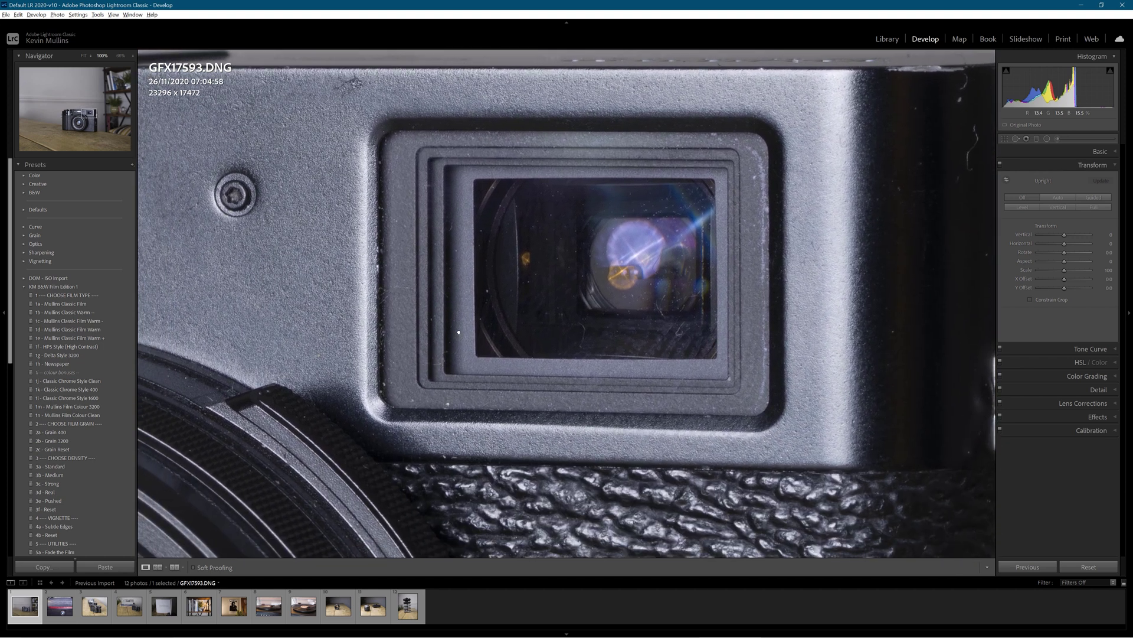
pyautogui.click(459, 331)
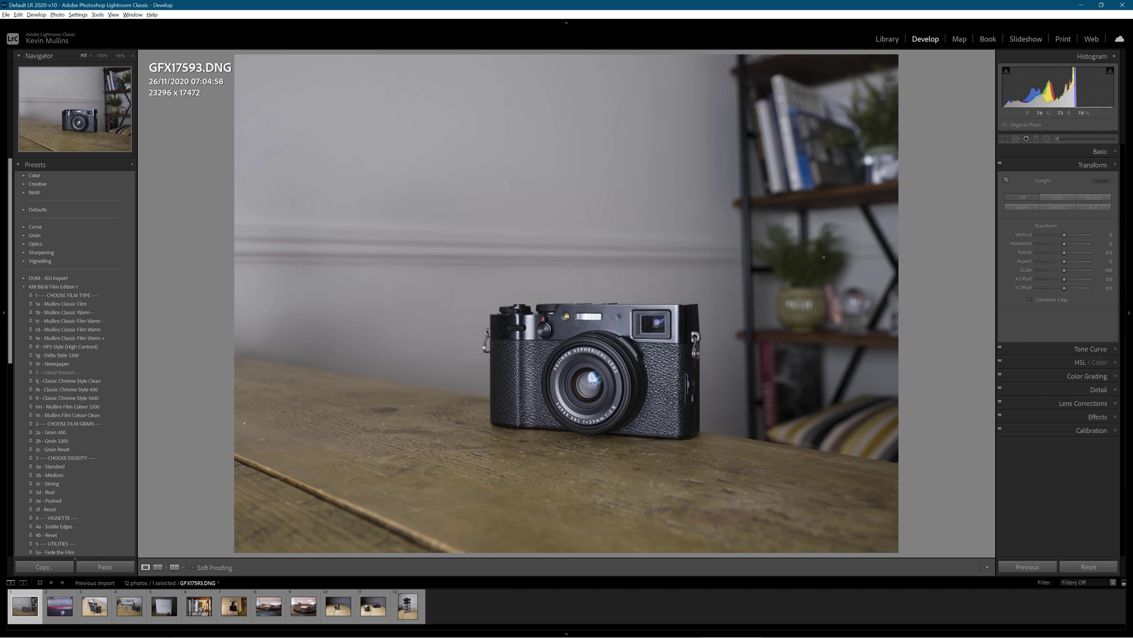
# - Apply the Auto Upright correction to GFX17593.DNG, try the 1a - Mullins Classic Film preset, and settle on 1n - Mullins Film Colour Clean
pyautogui.click(1059, 197)
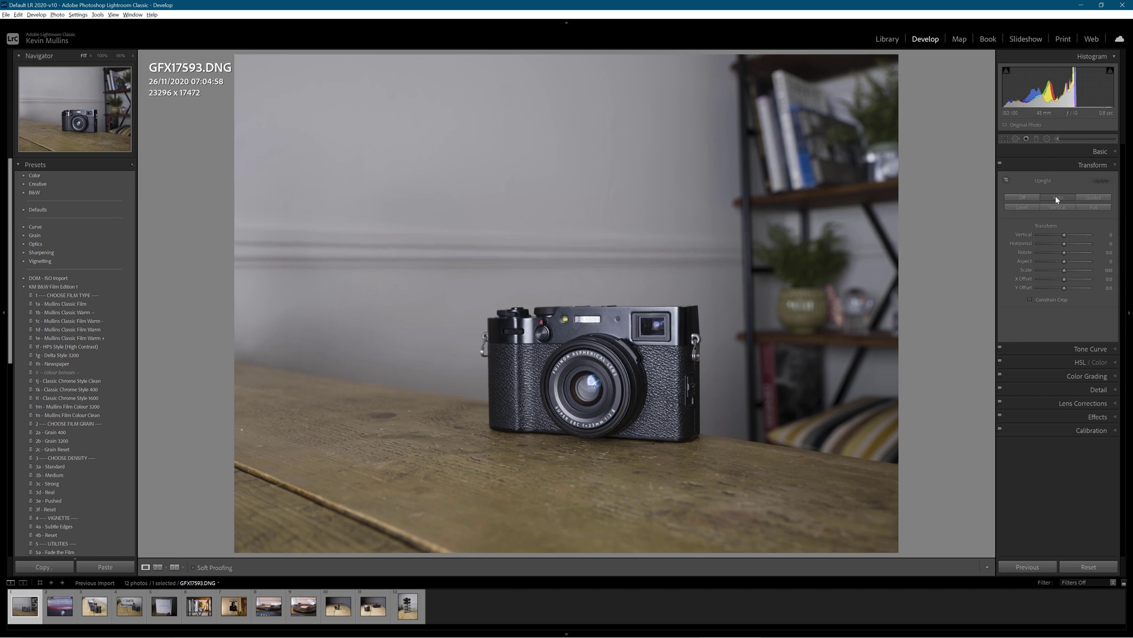
pyautogui.click(61, 303)
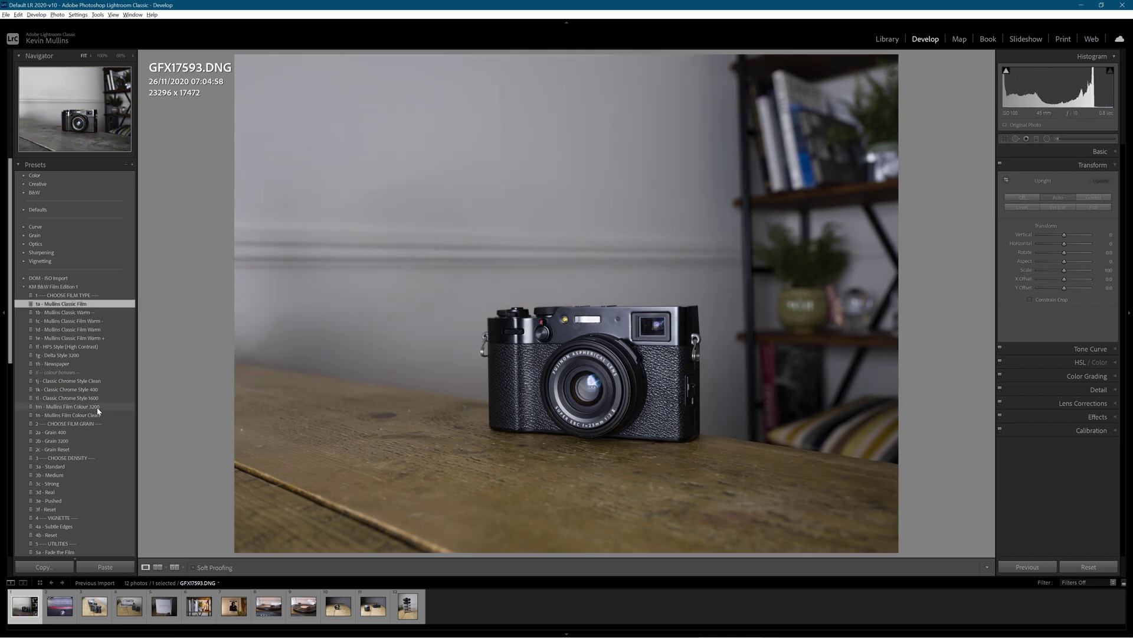
pyautogui.click(96, 415)
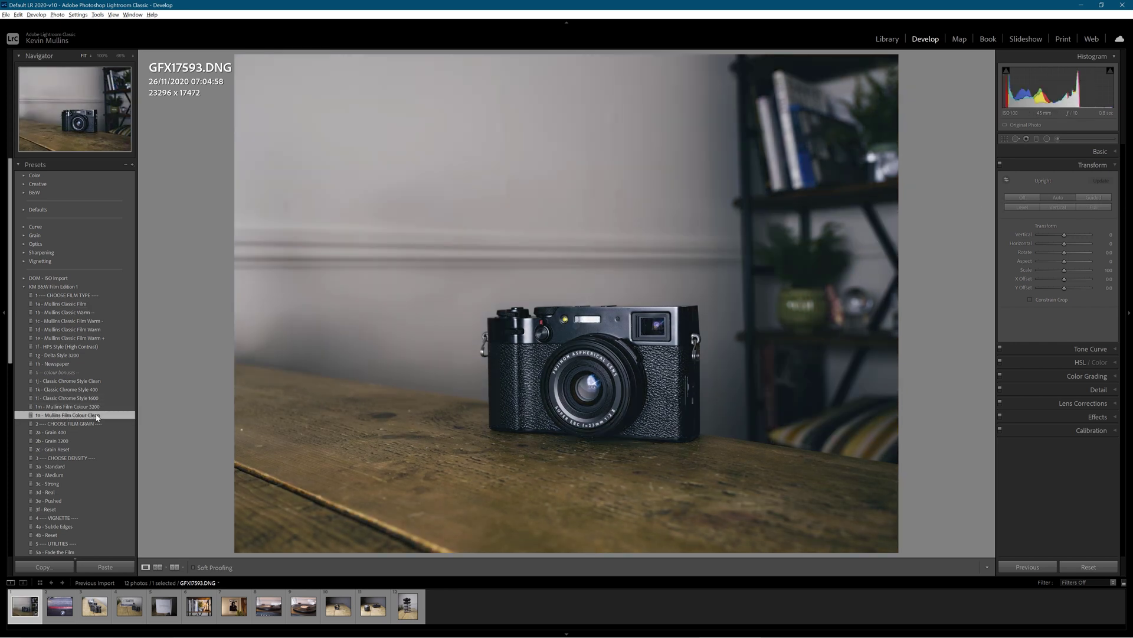
# - Straighten GFX17593.DNG slightly with a crop rotation and set its Shadows to +44
pyautogui.click(1004, 138)
pyautogui.moveTo(940, 97); pyautogui.dragTo(937, 79)
pyautogui.press('Return')
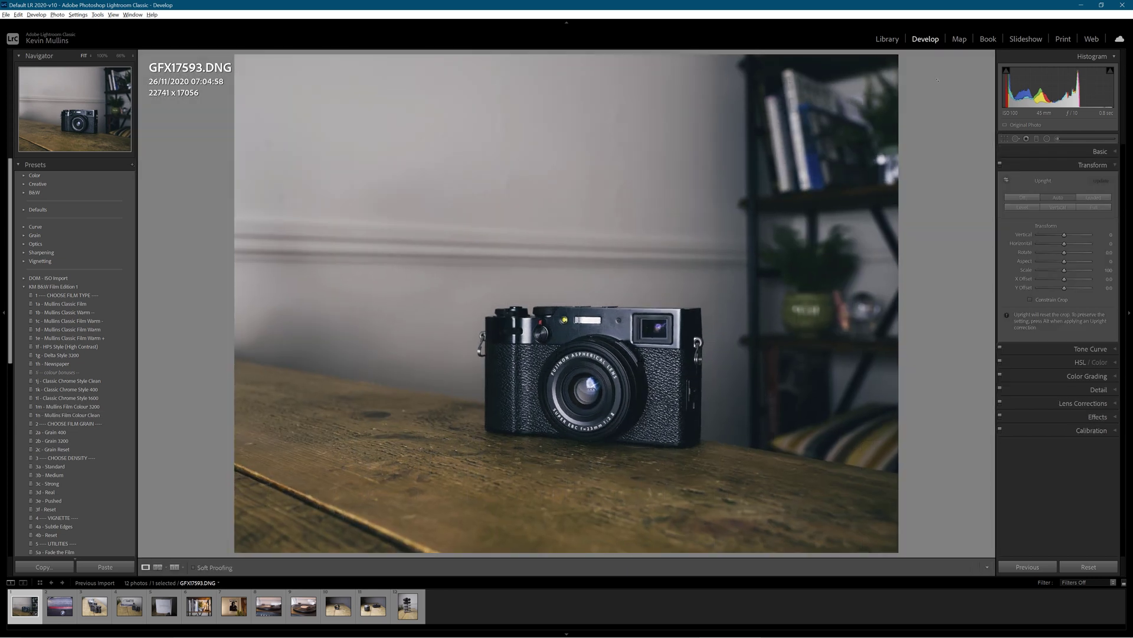
pyautogui.click(1108, 151)
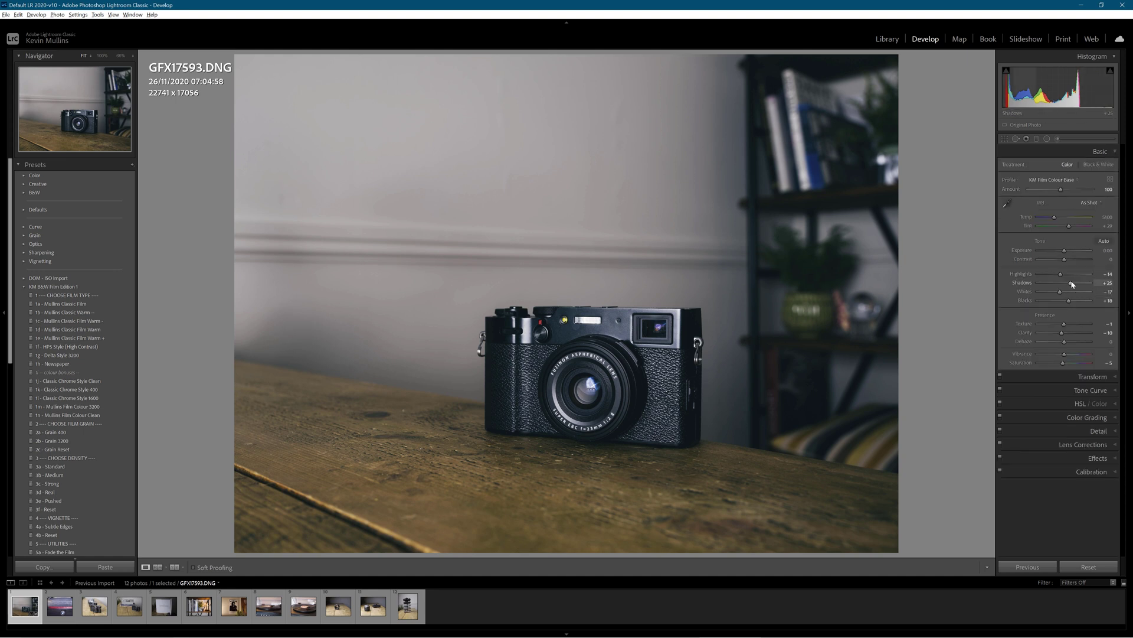
pyautogui.moveTo(1076, 284); pyautogui.dragTo(1078, 283)
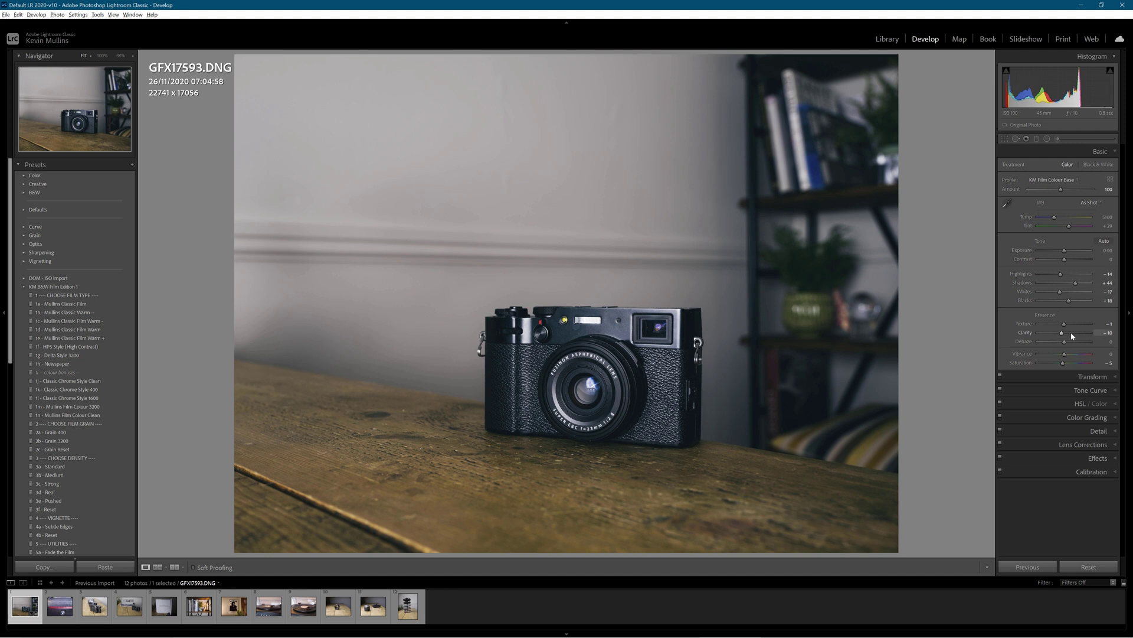
# - On GFX17763.DNG, apply the 1n - Mullins Film Colour Clean preset and straighten the crop to an angle of -1.02
pyautogui.click(131, 607)
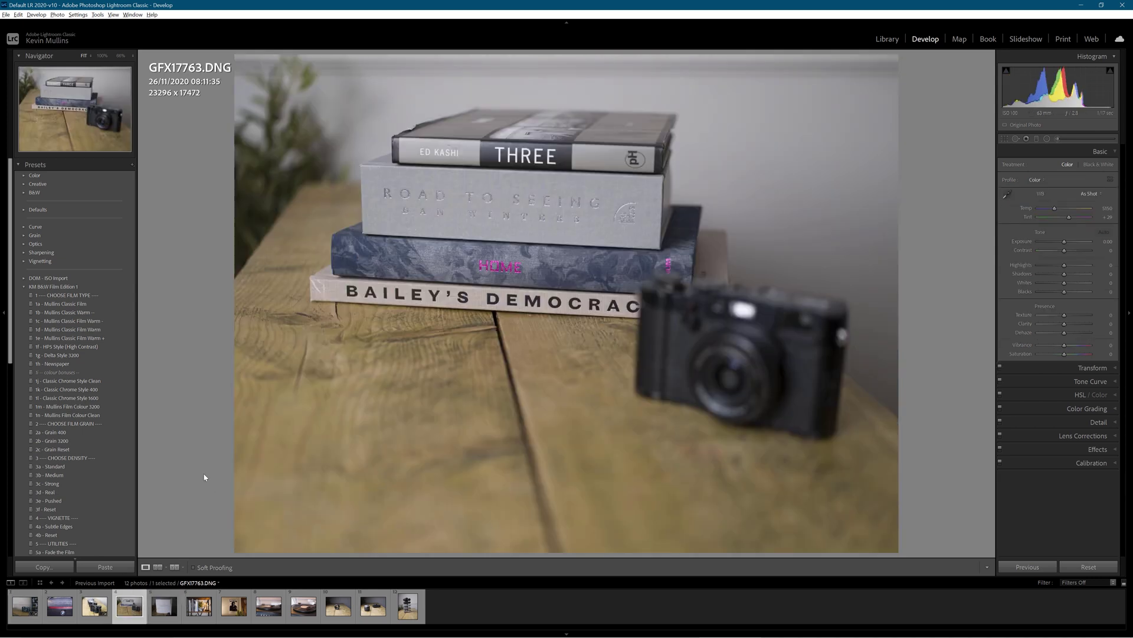
pyautogui.click(91, 416)
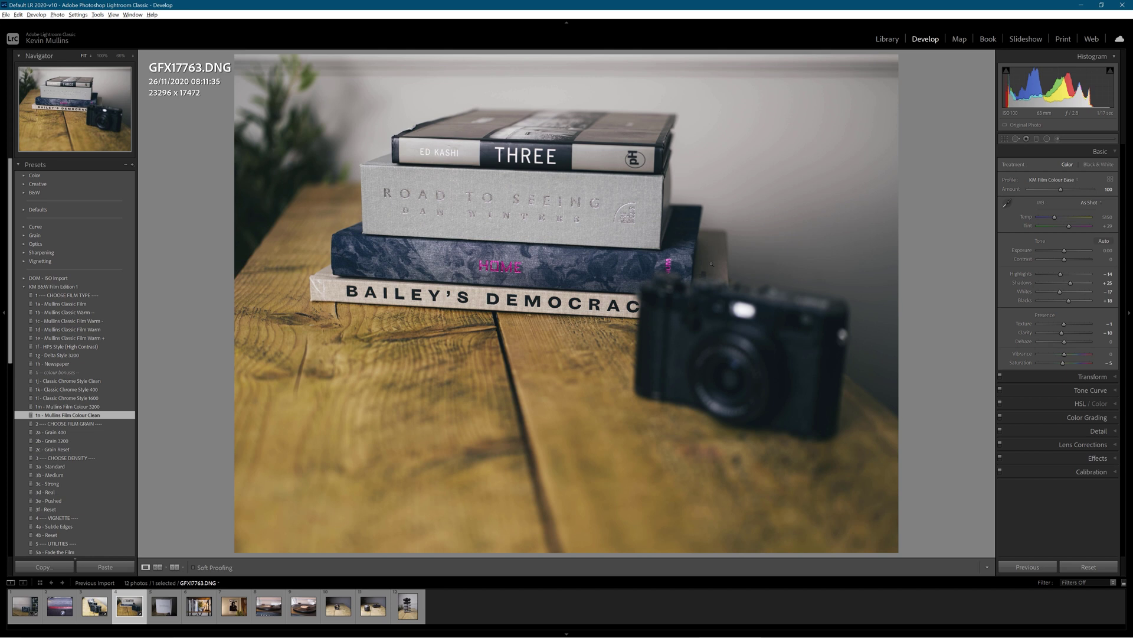
pyautogui.press('r')
pyautogui.moveTo(916, 90); pyautogui.dragTo(921, 101)
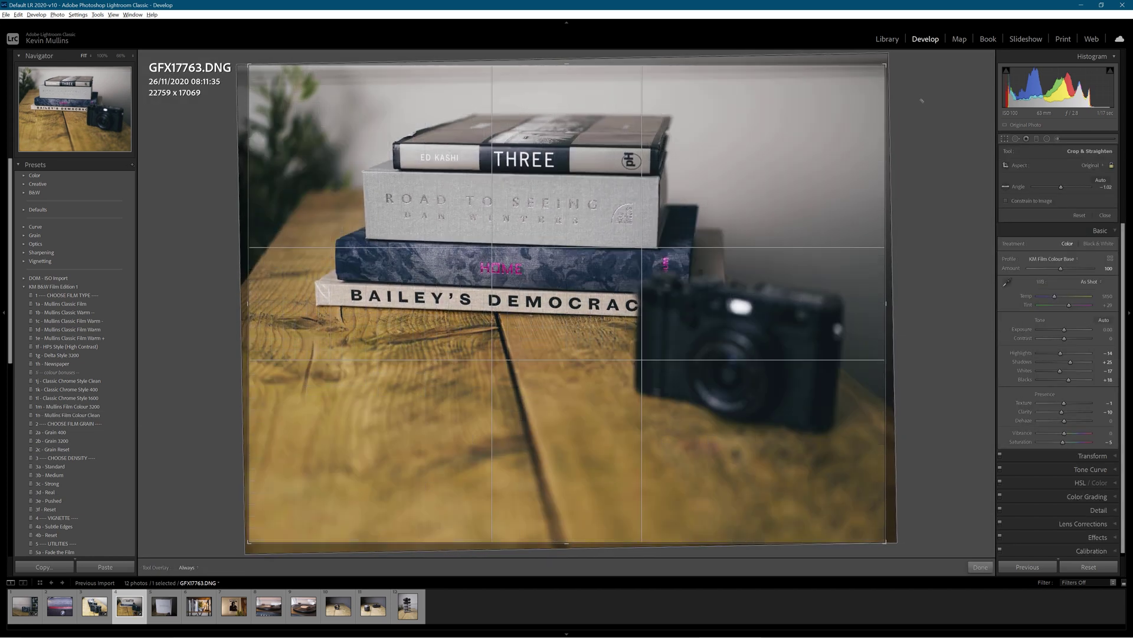
pyautogui.press('Return')
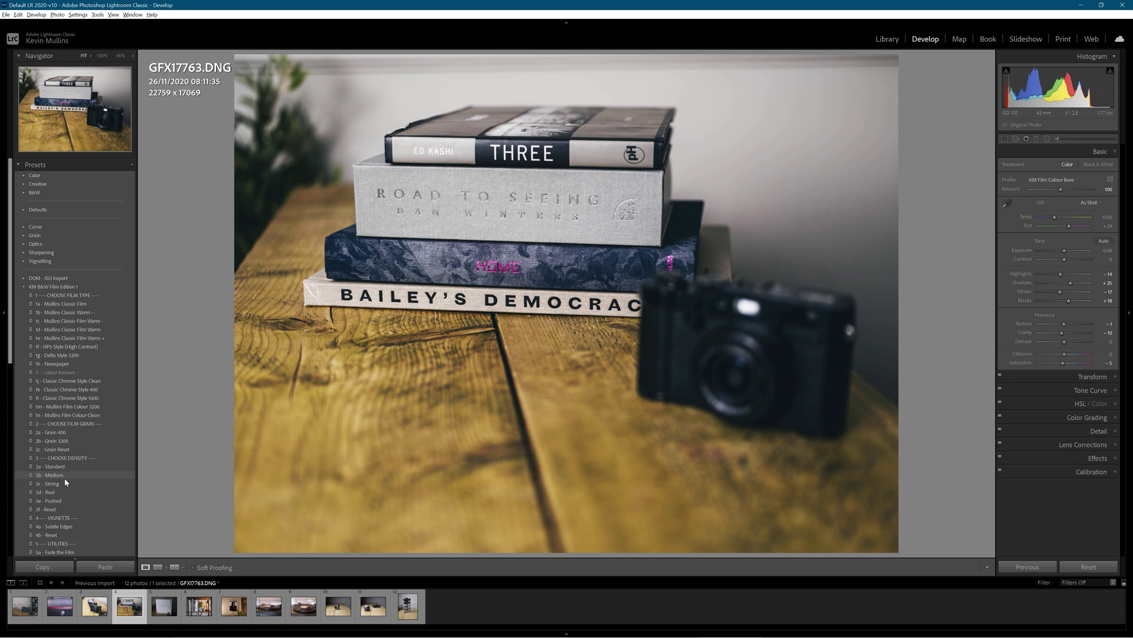
# - Apply the 3b - Medium density preset to the book stack photo and set Exposure to +0.26
pyautogui.click(65, 477)
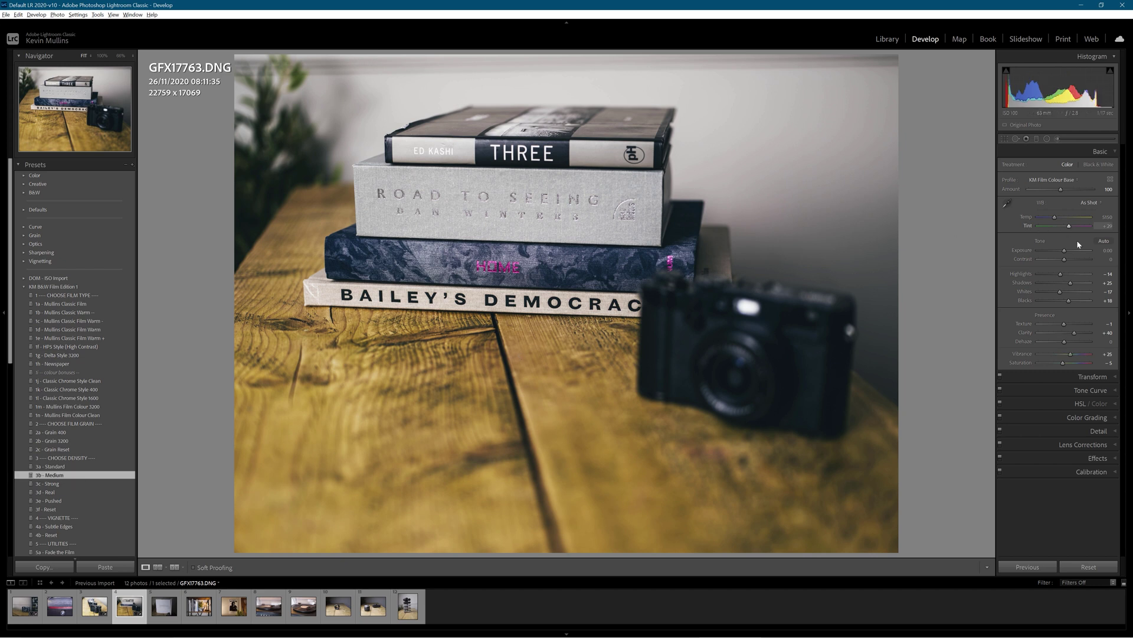
pyautogui.moveTo(1064, 252); pyautogui.dragTo(1066, 252)
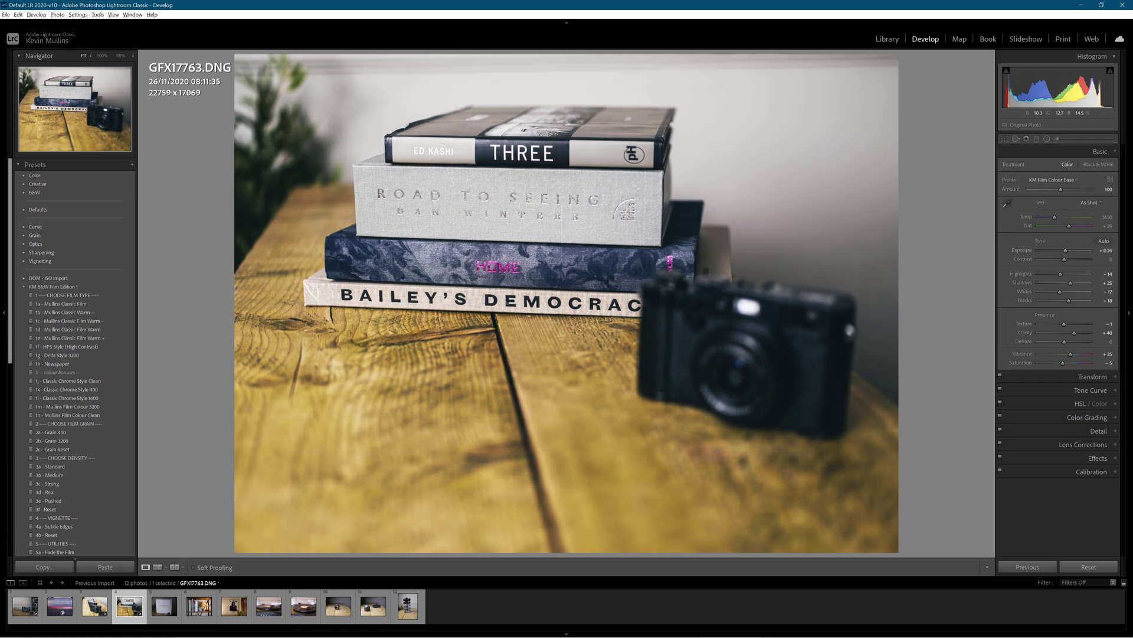
# - Inspect the fabric weave and lettering on the book spines at 100%, then return to the full photo
pyautogui.click(507, 303)
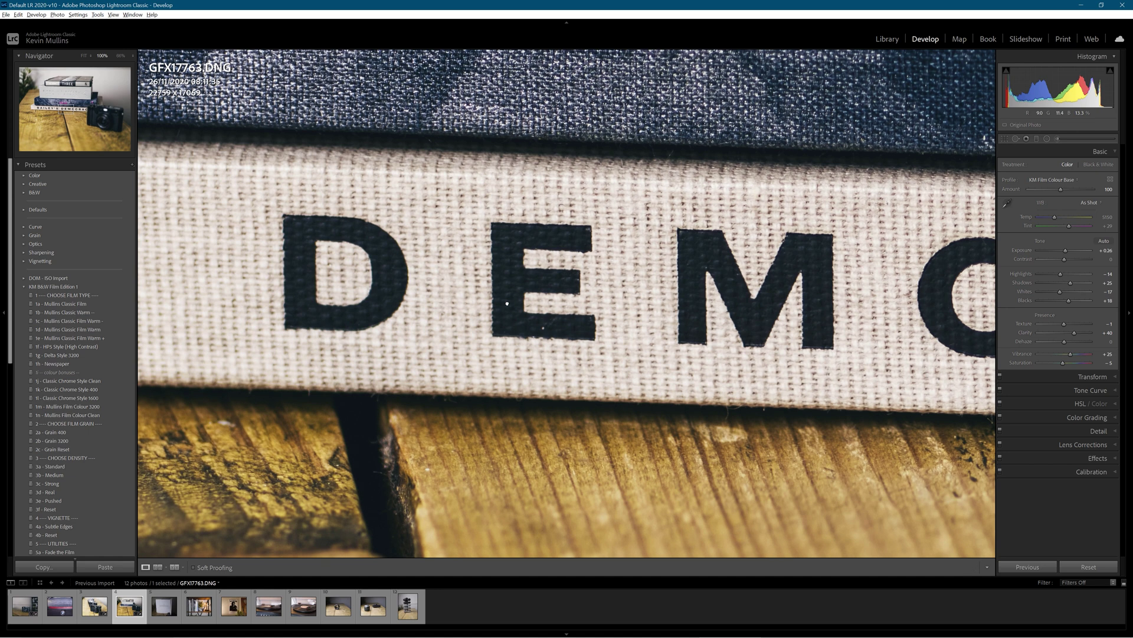
pyautogui.moveTo(532, 136); pyautogui.dragTo(534, 264)
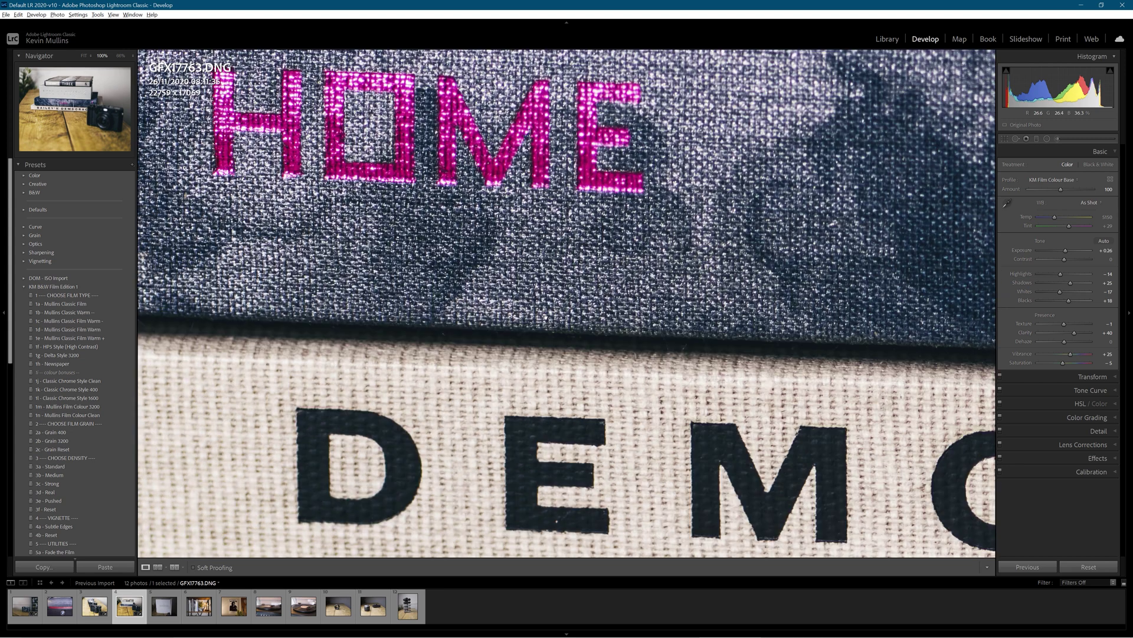
pyautogui.moveTo(470, 212); pyautogui.dragTo(504, 274)
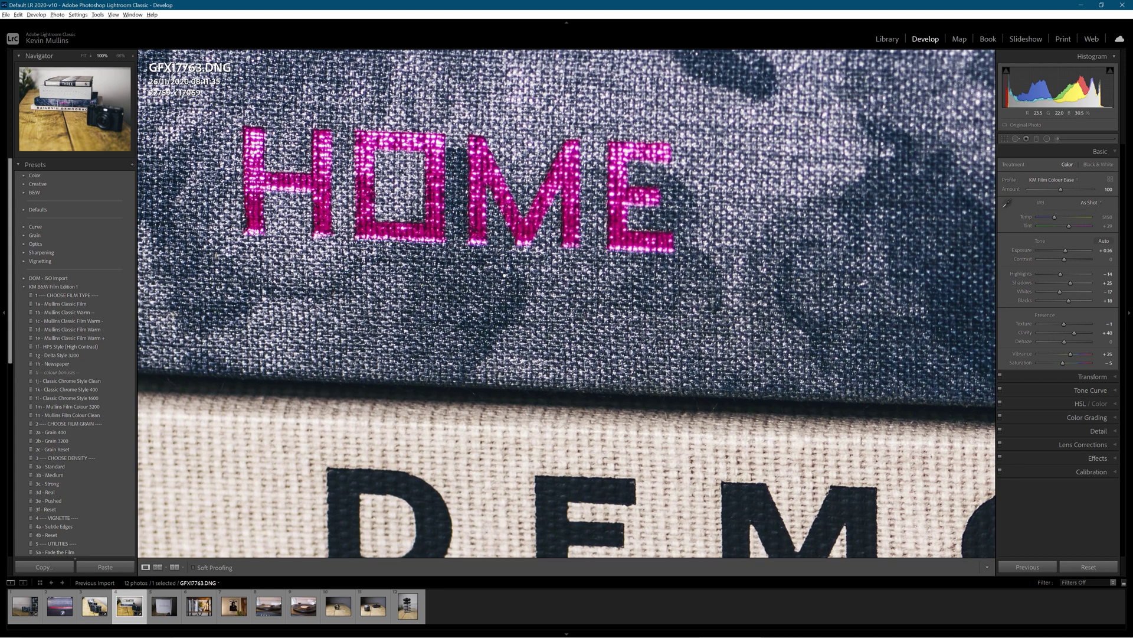
pyautogui.click(559, 240)
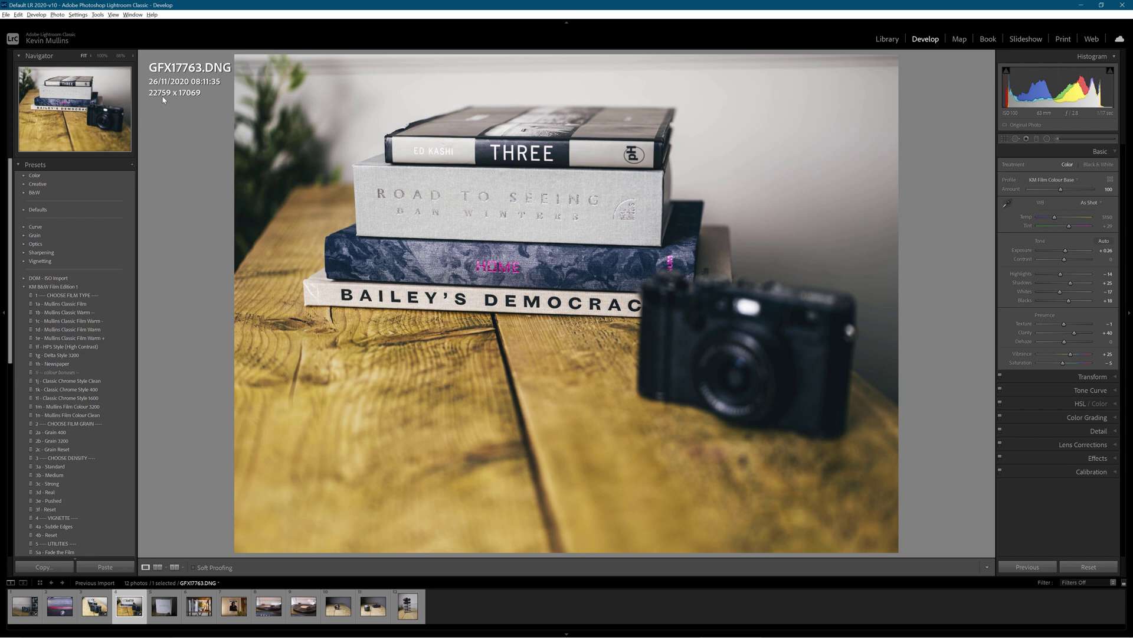
# - Apply the 1a - Mullins Classic Film preset to GFX17812.DNG and bring up its Basic adjustments
pyautogui.click(164, 607)
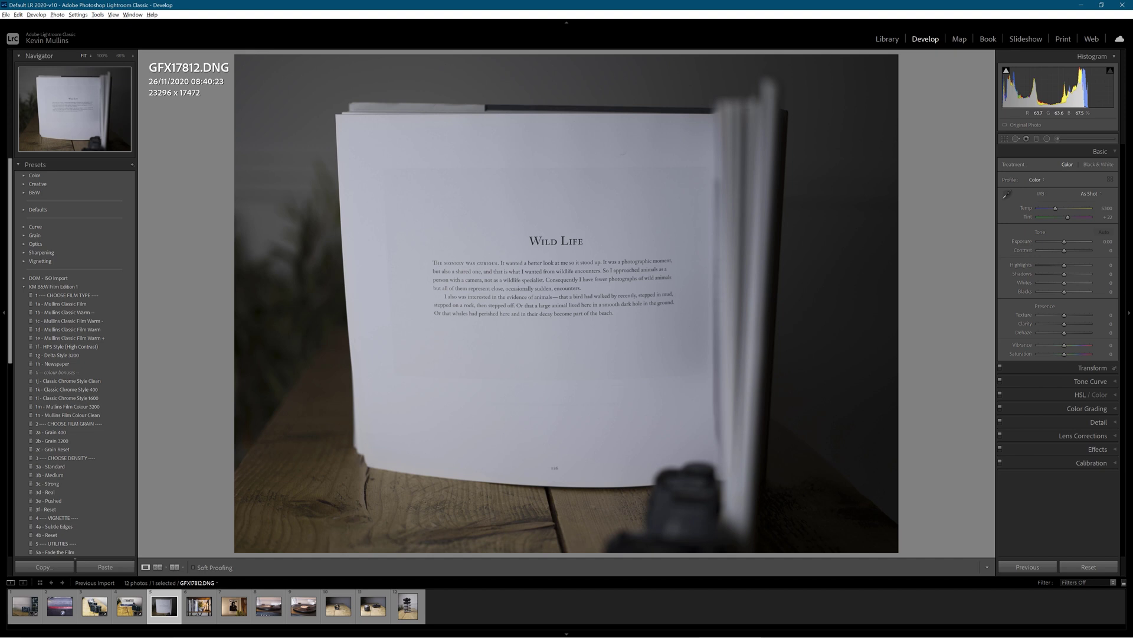
pyautogui.click(1095, 367)
pyautogui.click(1097, 350)
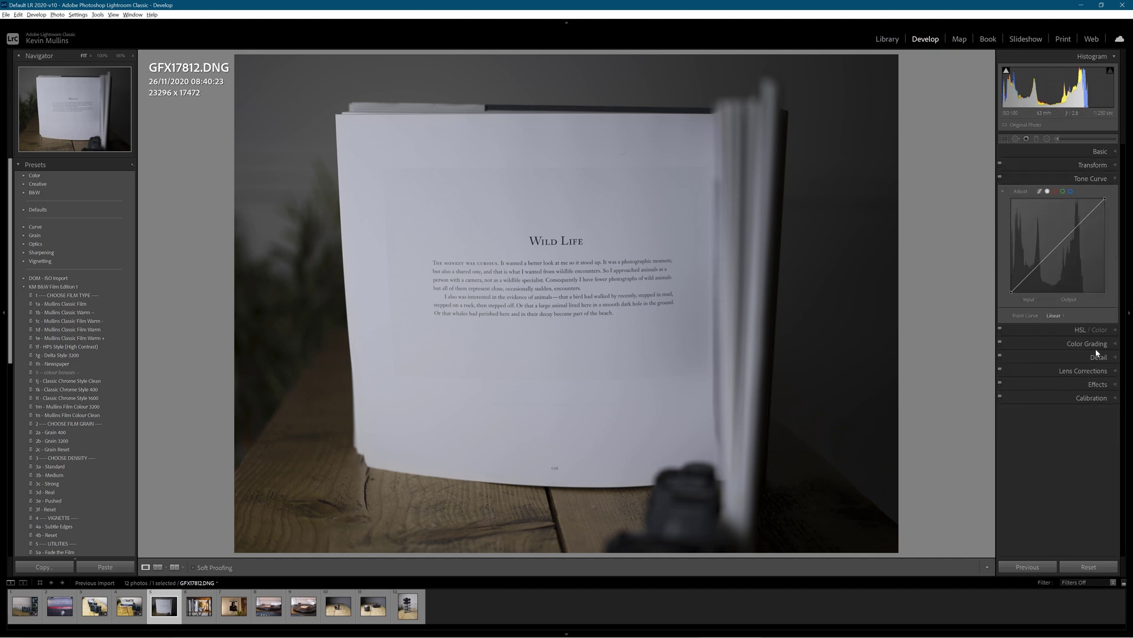
pyautogui.click(1087, 165)
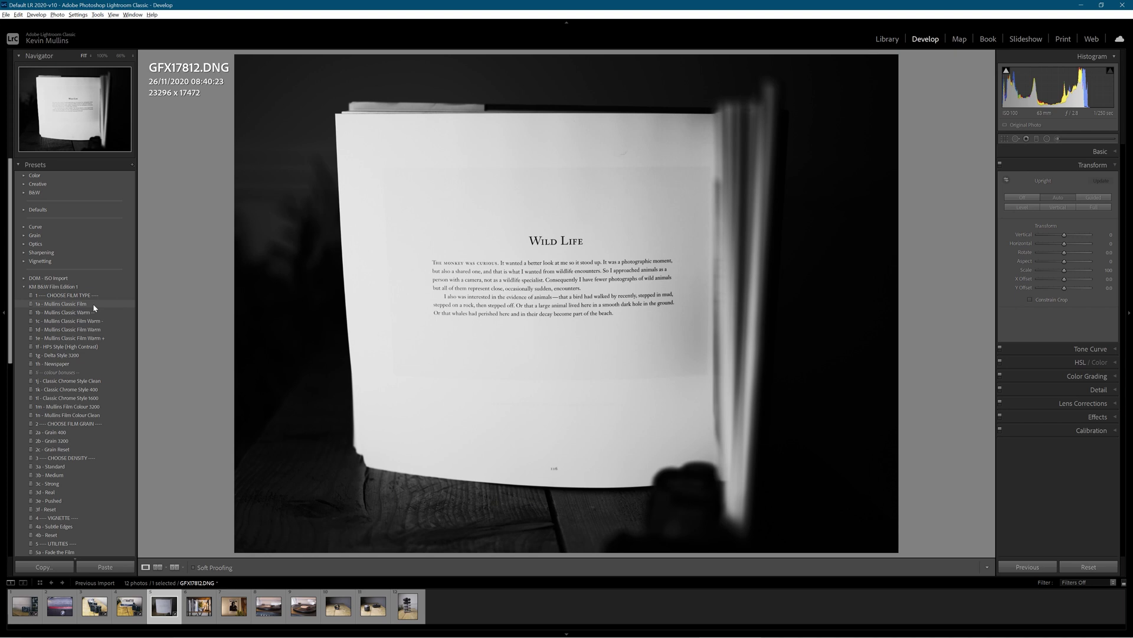
pyautogui.click(93, 303)
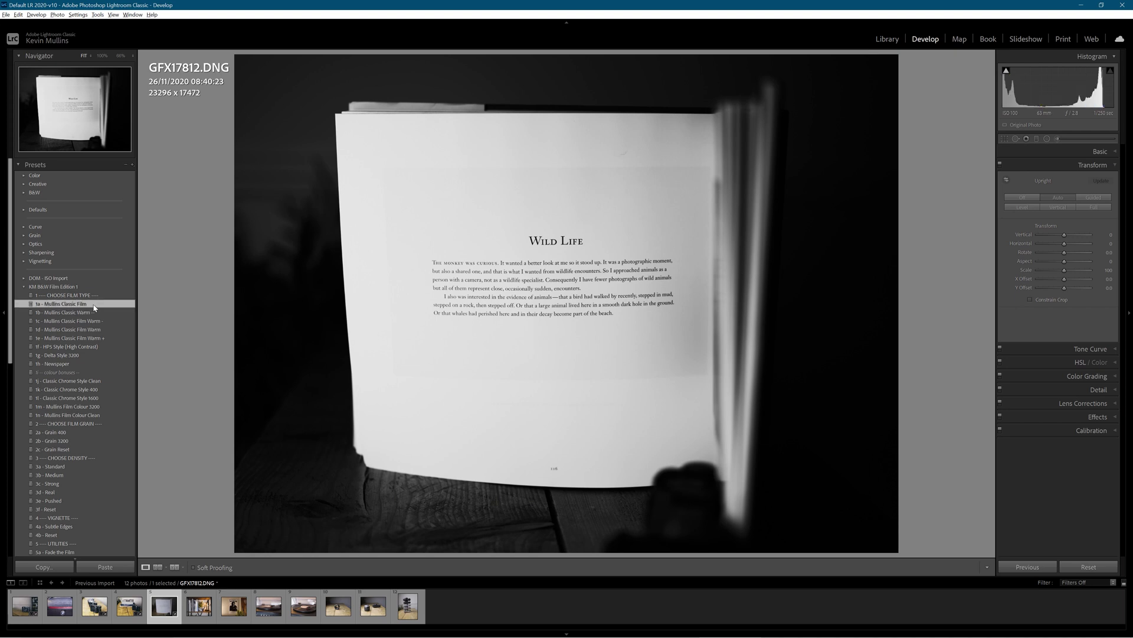
pyautogui.click(1084, 149)
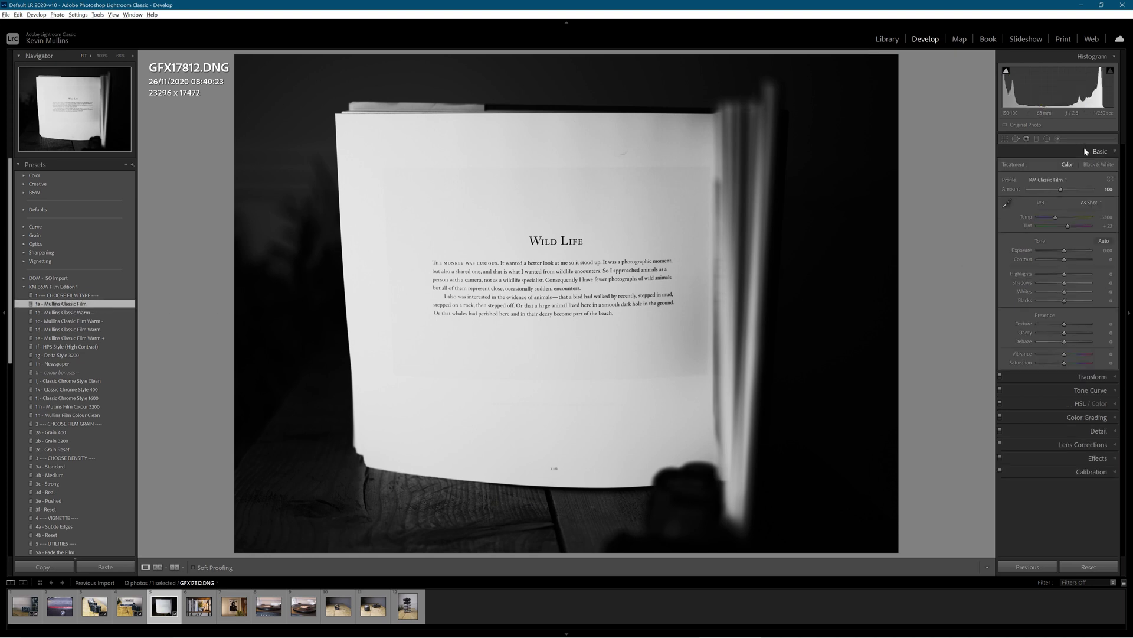
# - Inspect the printed text on the Wild Life page at 100%, then return to the full photo
pyautogui.click(560, 268)
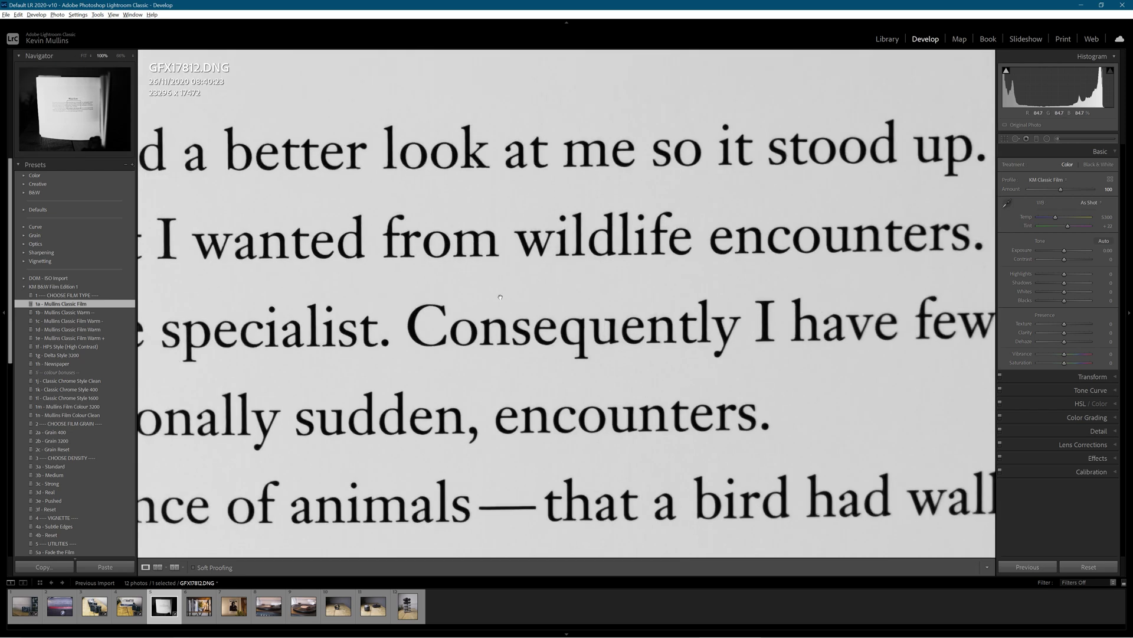
pyautogui.moveTo(502, 322); pyautogui.dragTo(611, 240)
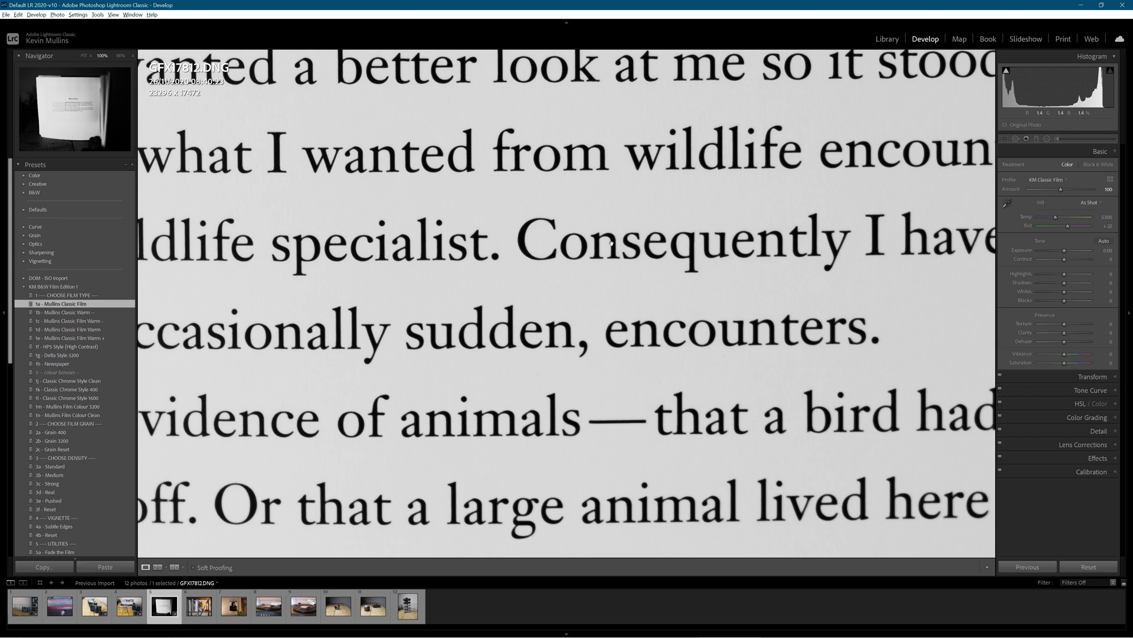
pyautogui.click(611, 242)
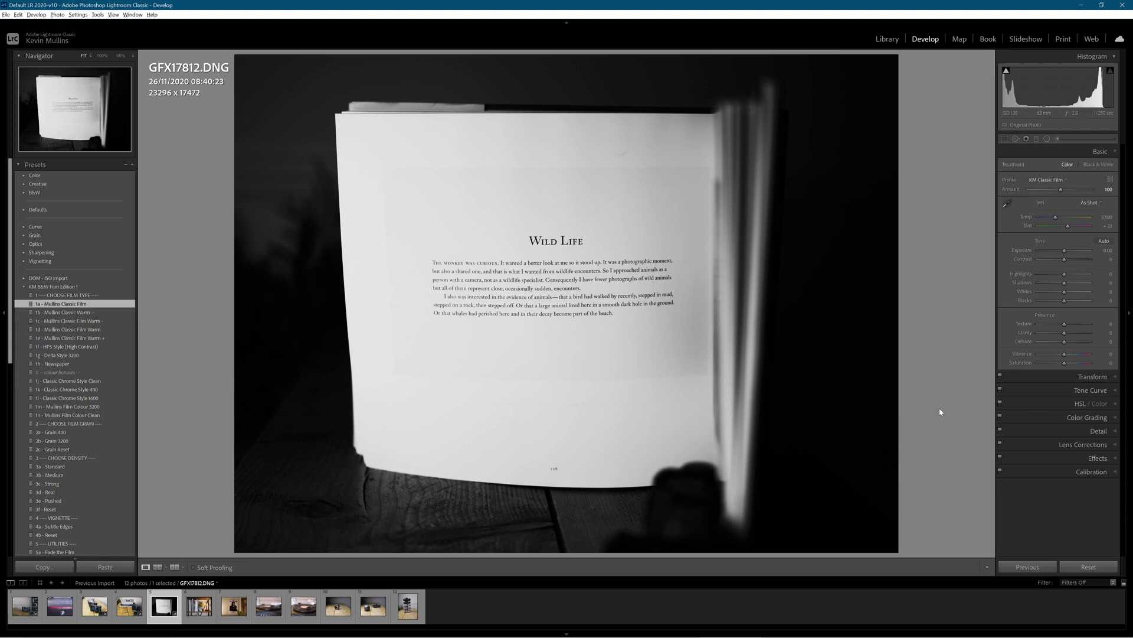
# - Sharpen the Wild Life page photo with Detail at 100 and Amount at about 55, checking the text at 100%
pyautogui.click(1108, 430)
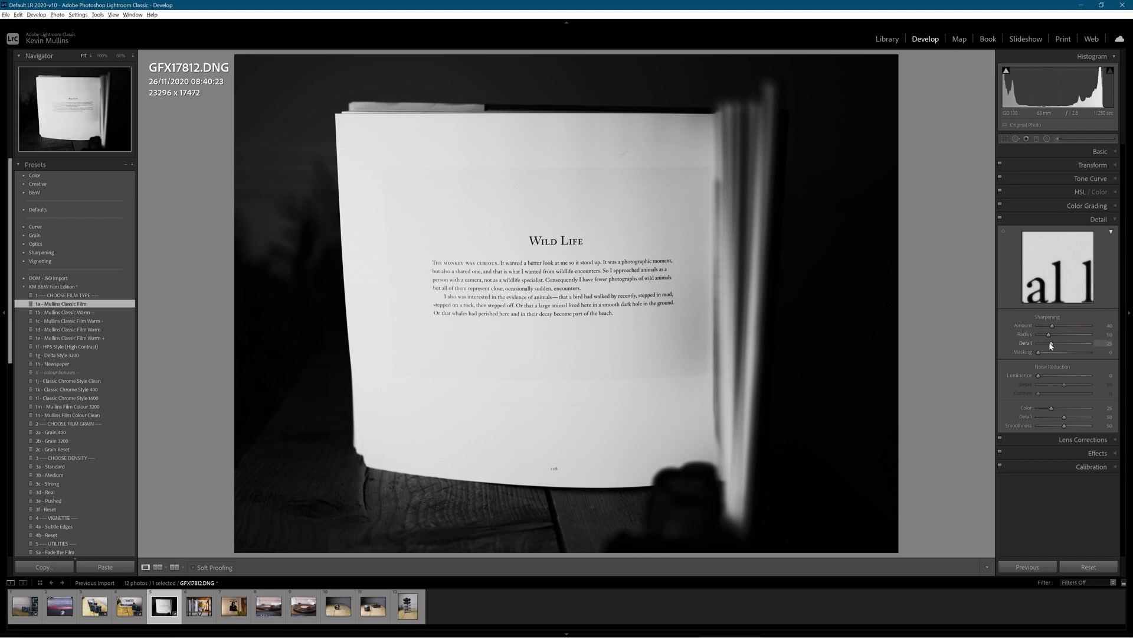
pyautogui.moveTo(1052, 345); pyautogui.dragTo(1085, 344)
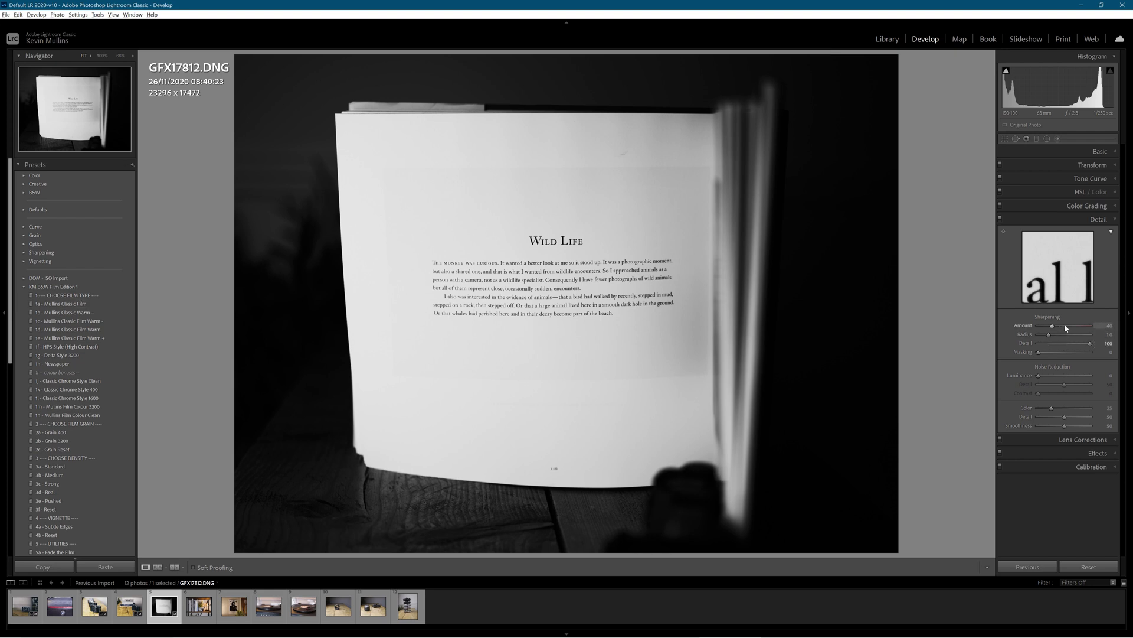
pyautogui.click(559, 285)
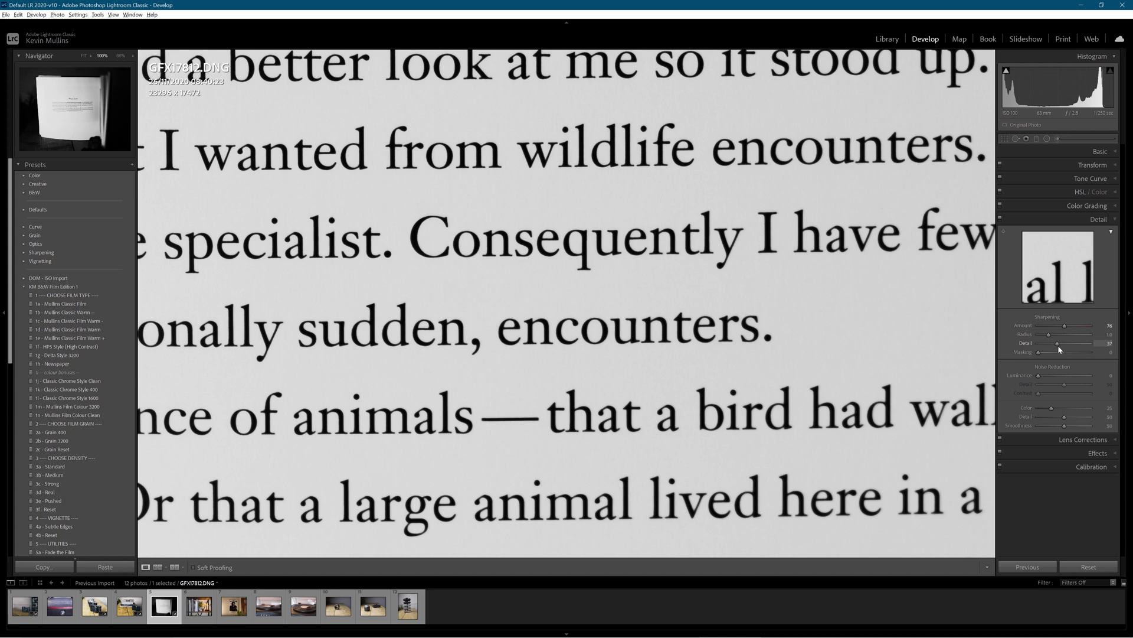
pyautogui.moveTo(1071, 345); pyautogui.dragTo(1057, 325)
pyautogui.click(593, 332)
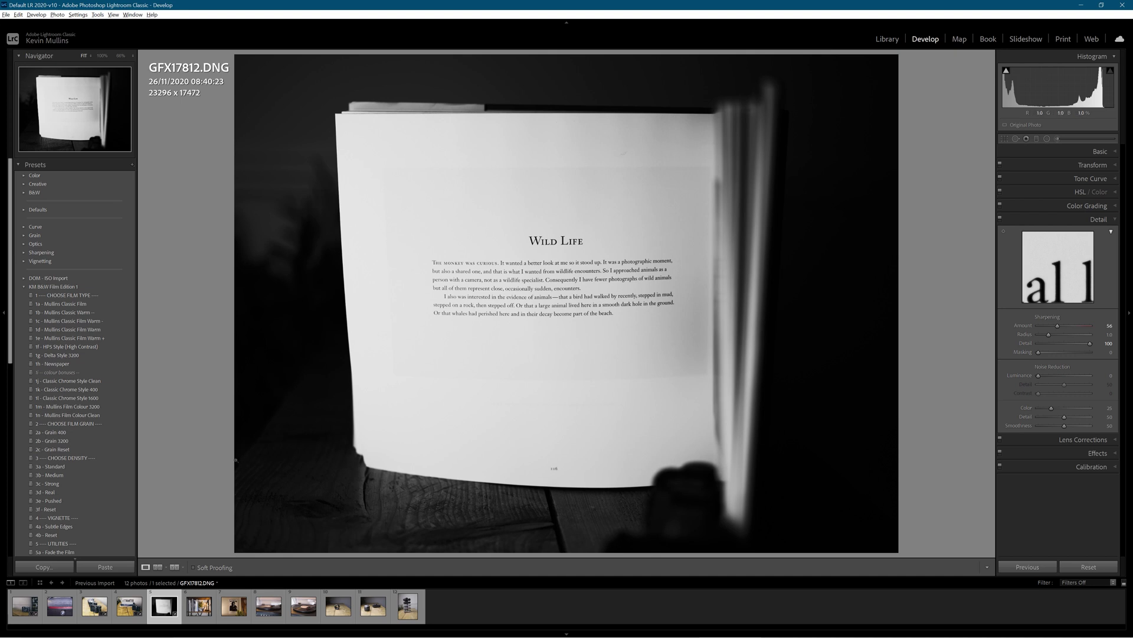
# - Apply the 3d - Real density preset to GFX17812.DNG and check the page text at 100%
pyautogui.click(77, 492)
pyautogui.click(76, 492)
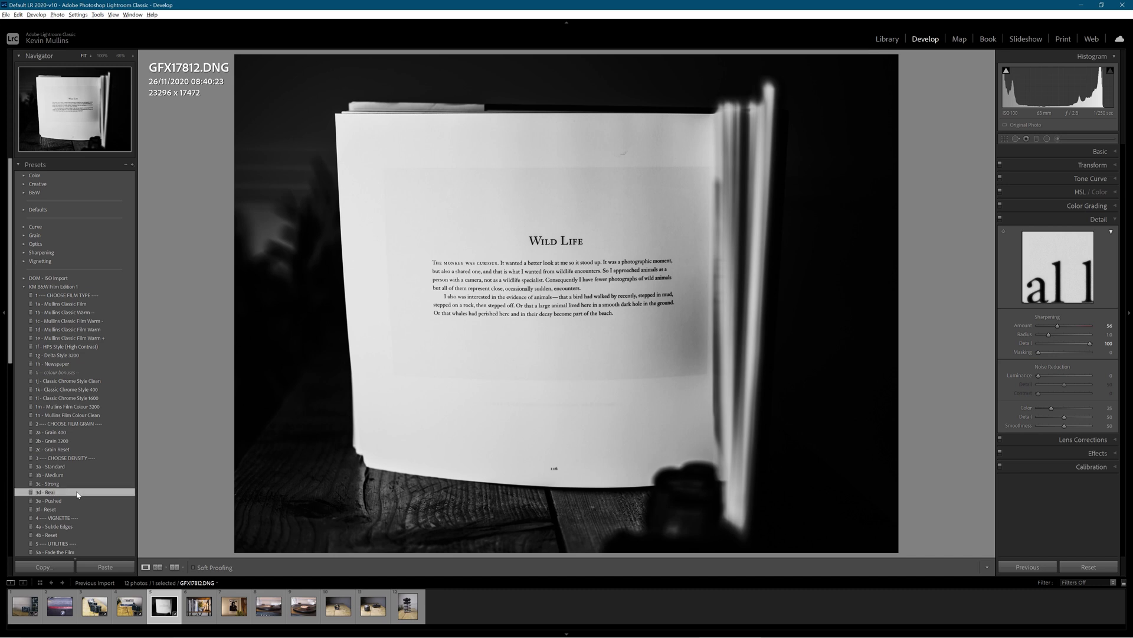
pyautogui.click(569, 279)
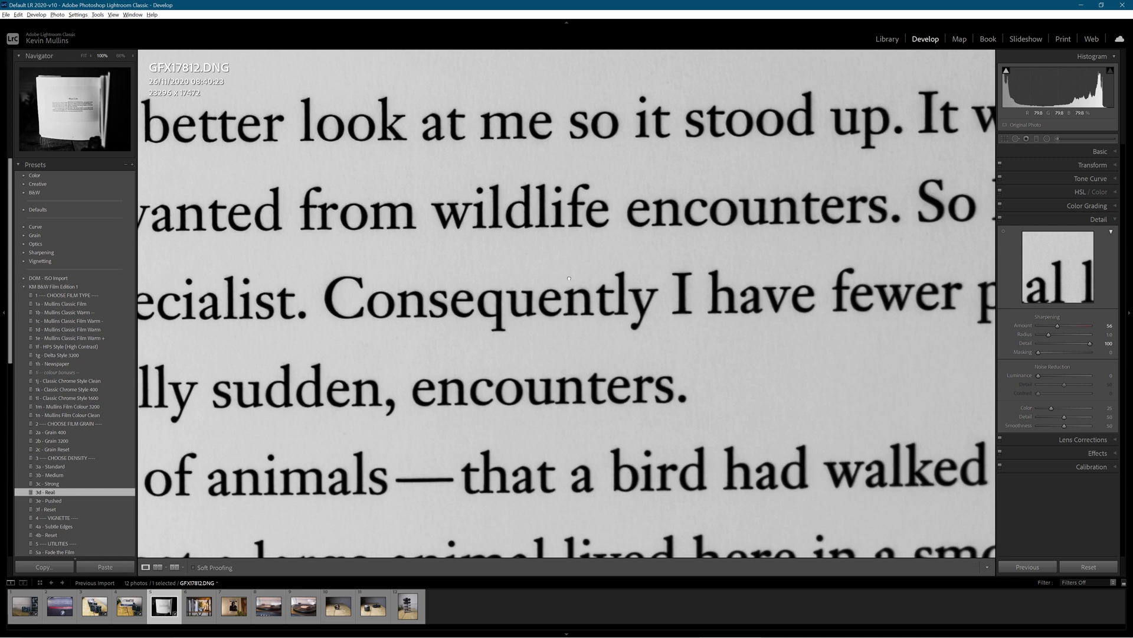
pyautogui.click(569, 279)
# - Apply Auto Upright to the poster photo GFX17860.DNG and set its white balance from the poster's white paper
pyautogui.press('Right')
pyautogui.press('Right')
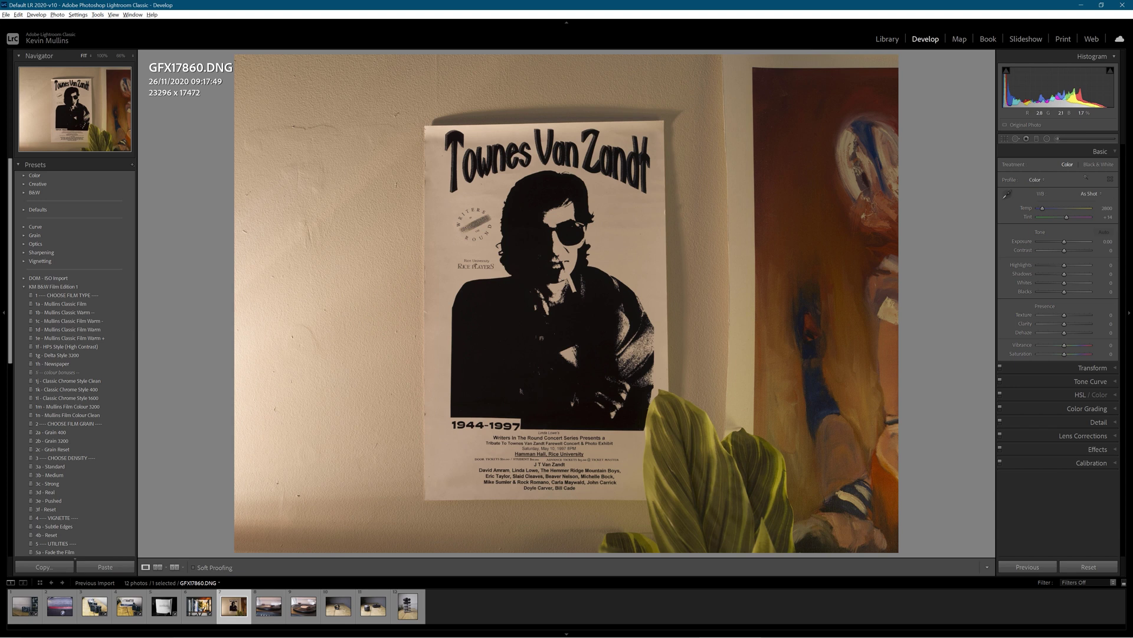
pyautogui.click(1106, 368)
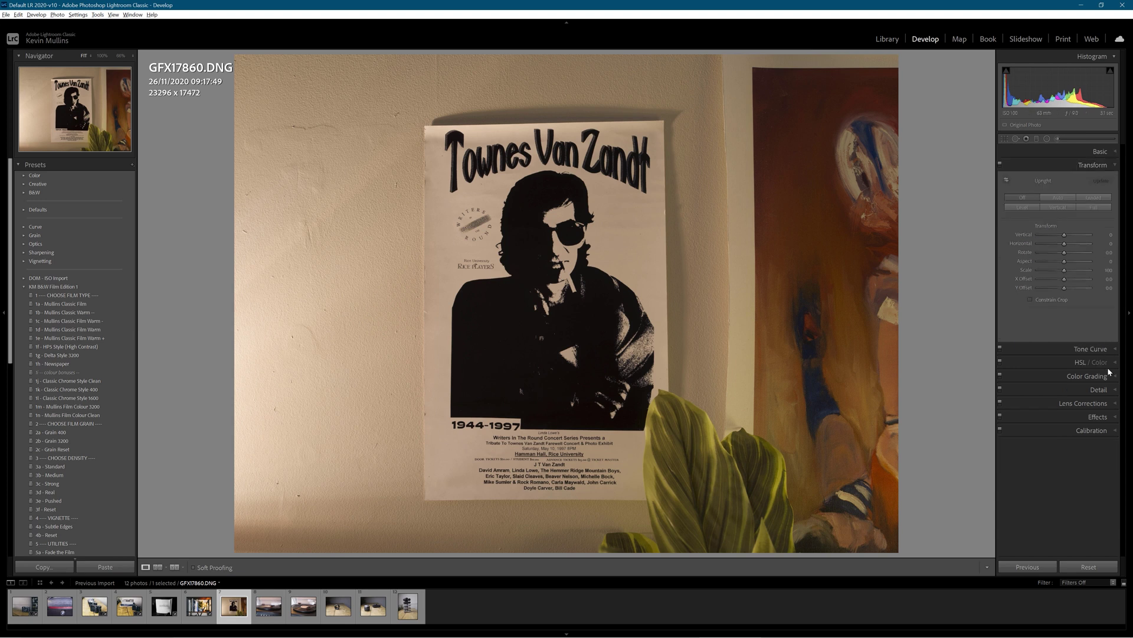
pyautogui.click(1058, 197)
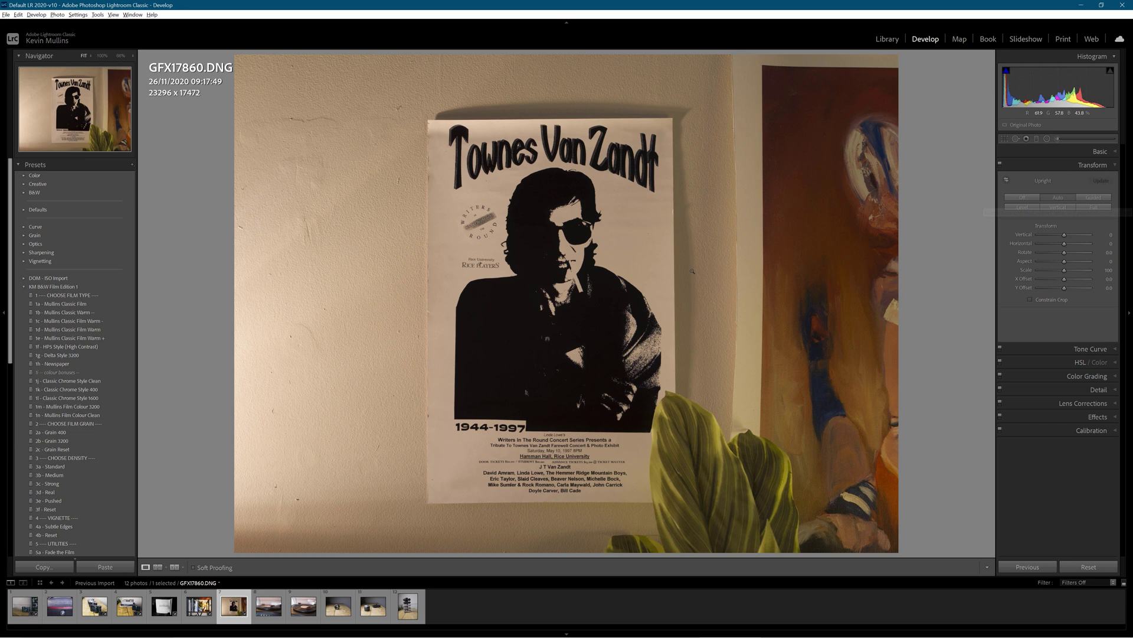
pyautogui.press('w')
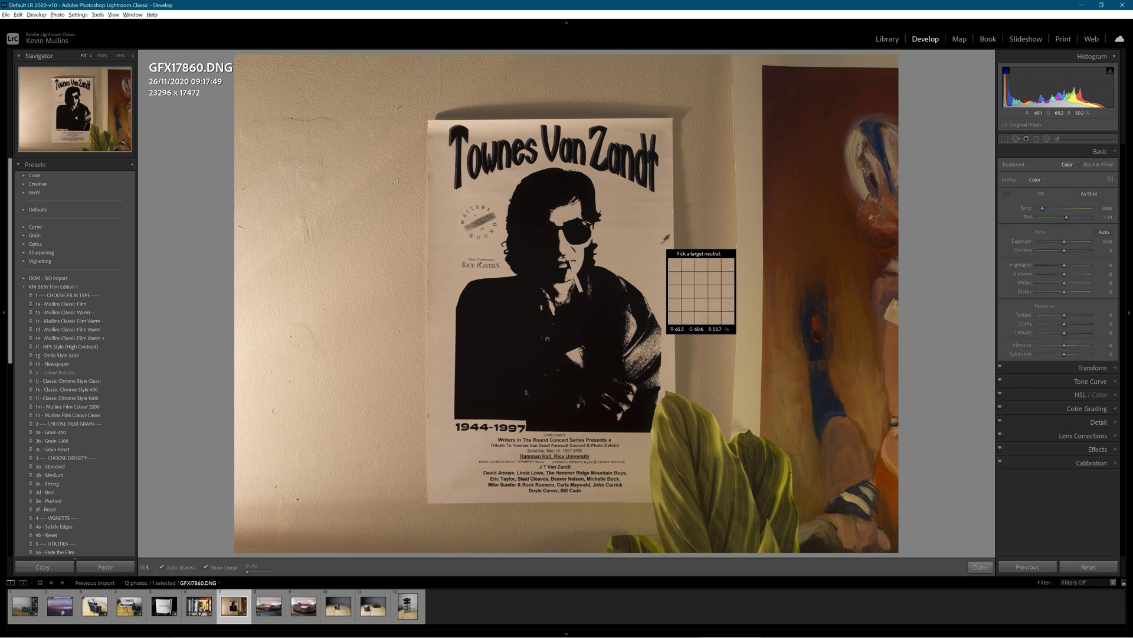
pyautogui.click(661, 243)
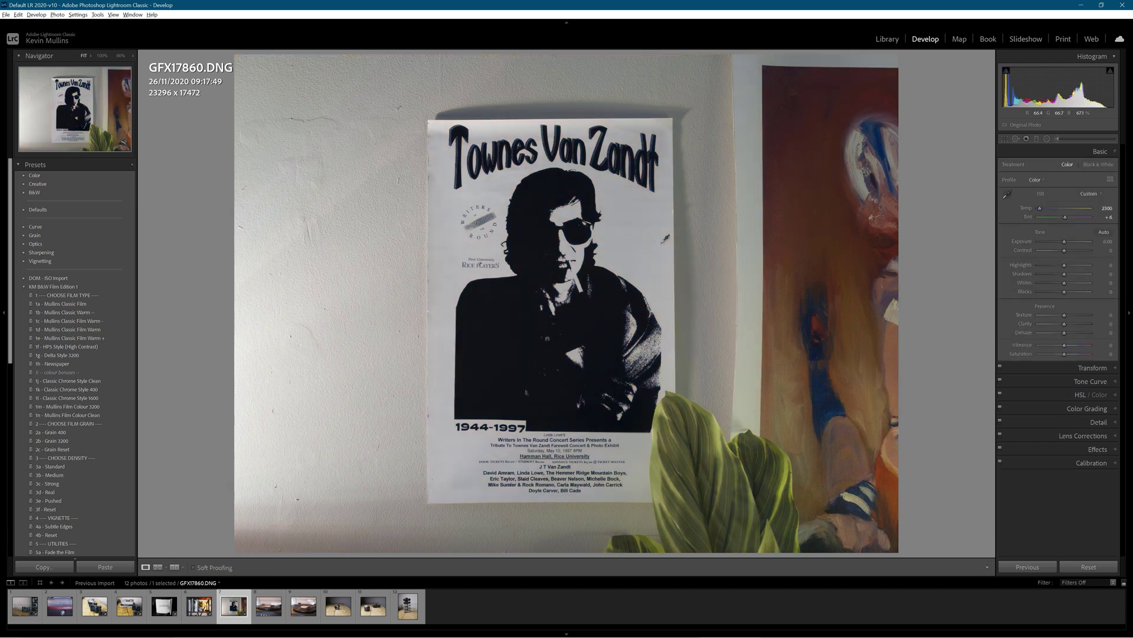
# - Straighten the poster photo with a crop rotation of about 0.59° and set Exposure to +0.37
pyautogui.click(1005, 139)
pyautogui.moveTo(910, 61); pyautogui.dragTo(913, 65)
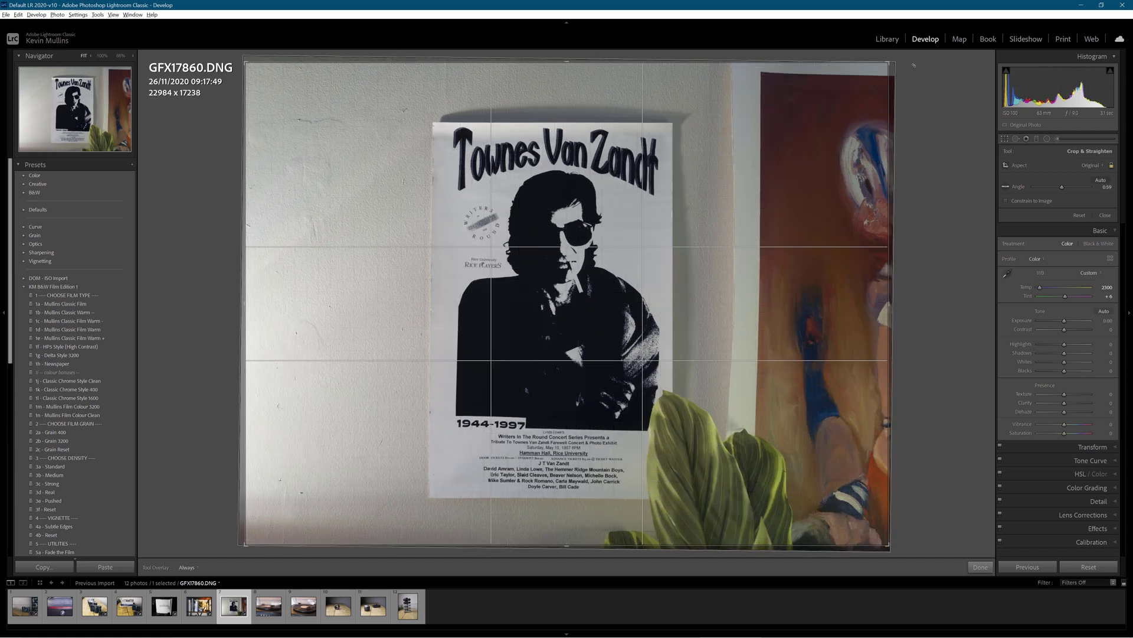
pyautogui.press('Return')
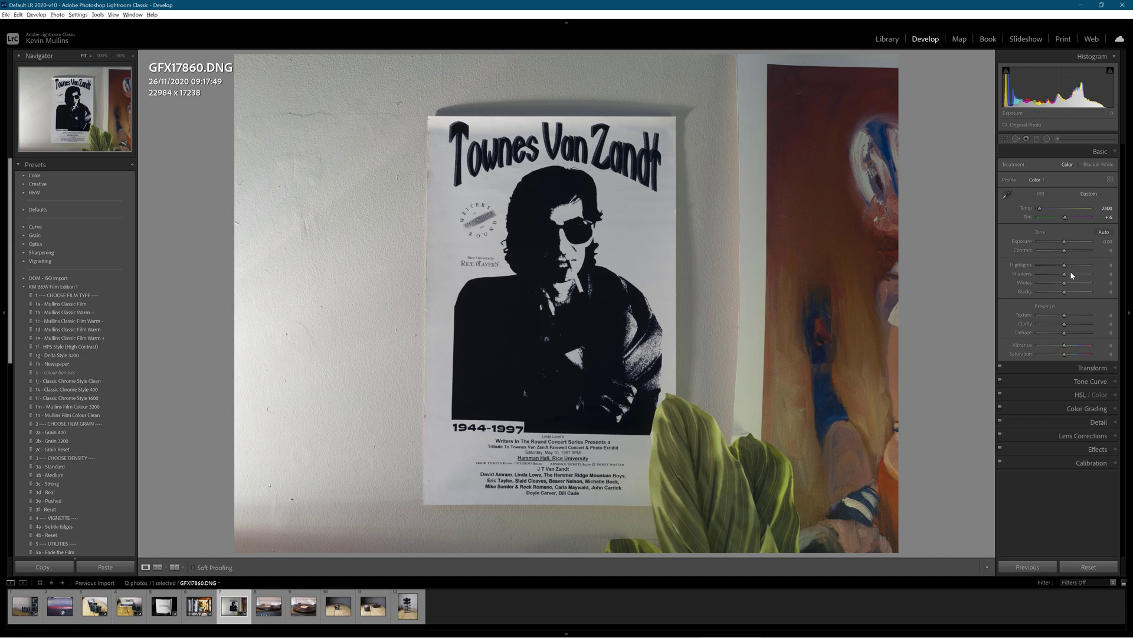
pyautogui.moveTo(1065, 243); pyautogui.dragTo(1066, 243)
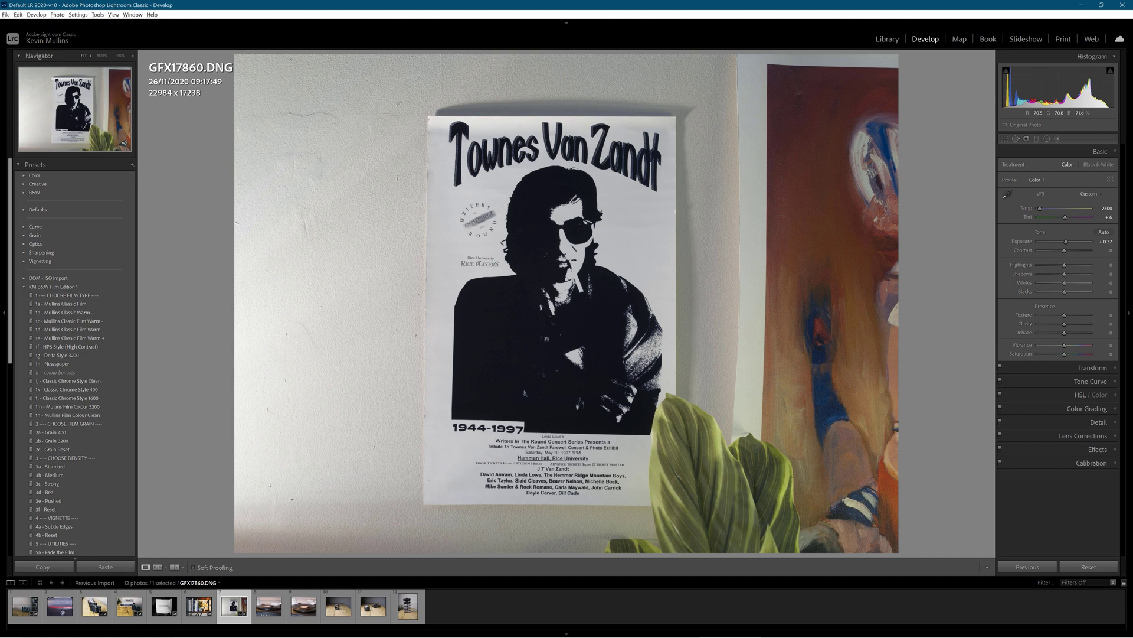
# - Examine the small print along the poster's lower part at 100%, from the concert title to the performers' names
pyautogui.click(557, 448)
pyautogui.moveTo(542, 497); pyautogui.dragTo(587, 380)
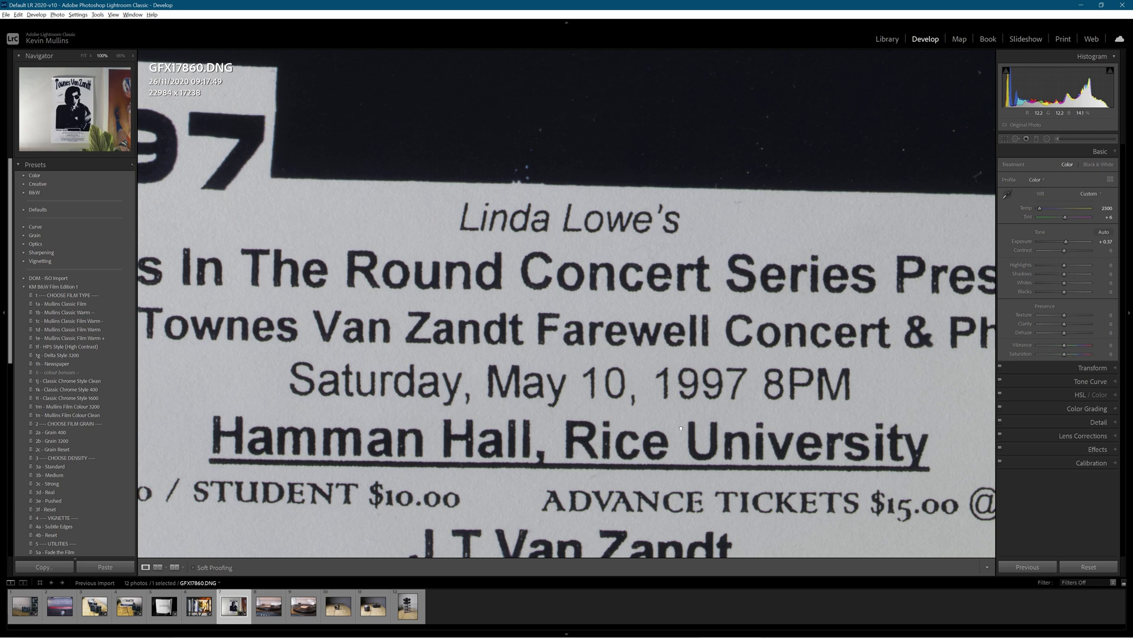
pyautogui.moveTo(681, 427); pyautogui.dragTo(647, 340)
pyautogui.moveTo(649, 490); pyautogui.dragTo(641, 384)
pyautogui.moveTo(656, 438); pyautogui.dragTo(683, 384)
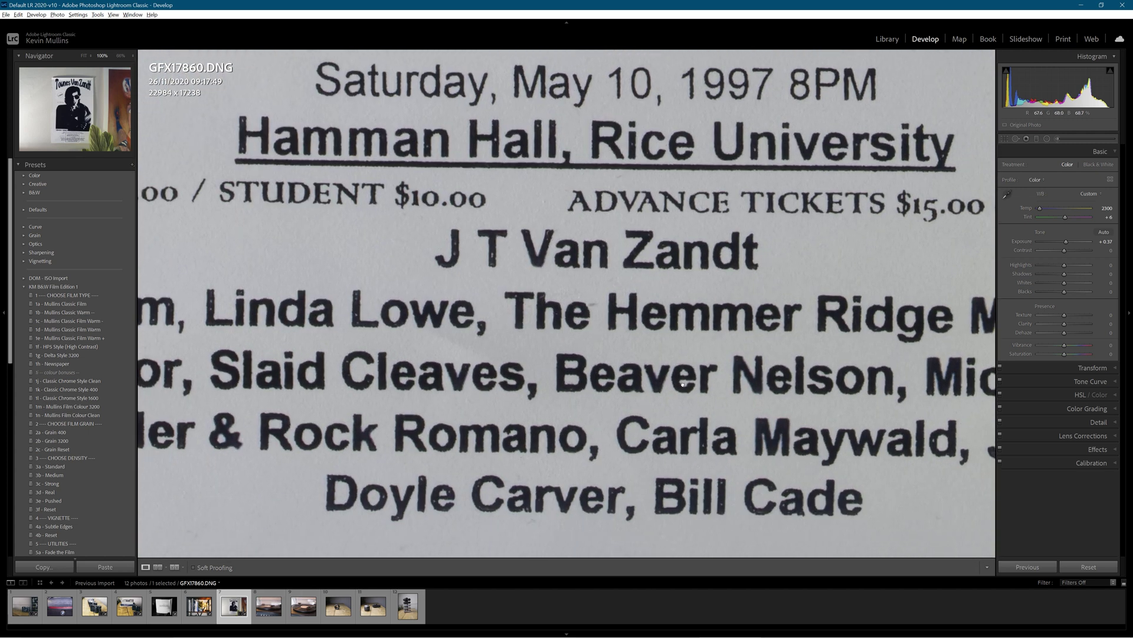
pyautogui.moveTo(468, 385); pyautogui.dragTo(484, 418)
pyautogui.moveTo(647, 309); pyautogui.dragTo(694, 512)
pyautogui.click(324, 241)
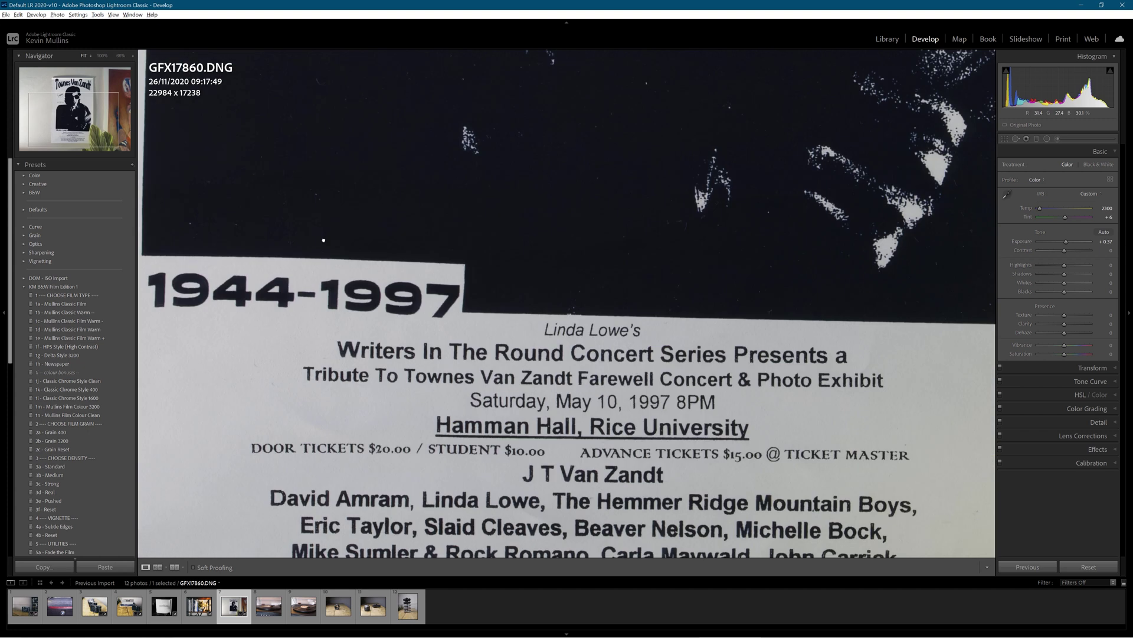
# - Inspect the wall texture and the edges of the poster's title lettering at 100%, then return to the full photo
pyautogui.click(407, 180)
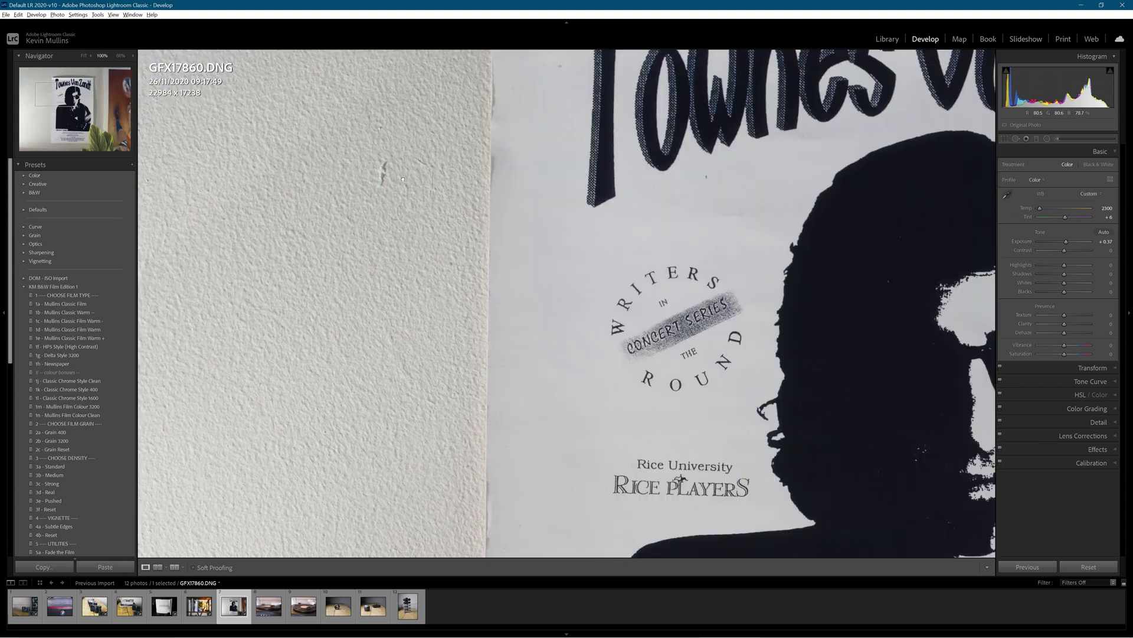
pyautogui.moveTo(551, 200); pyautogui.dragTo(514, 235)
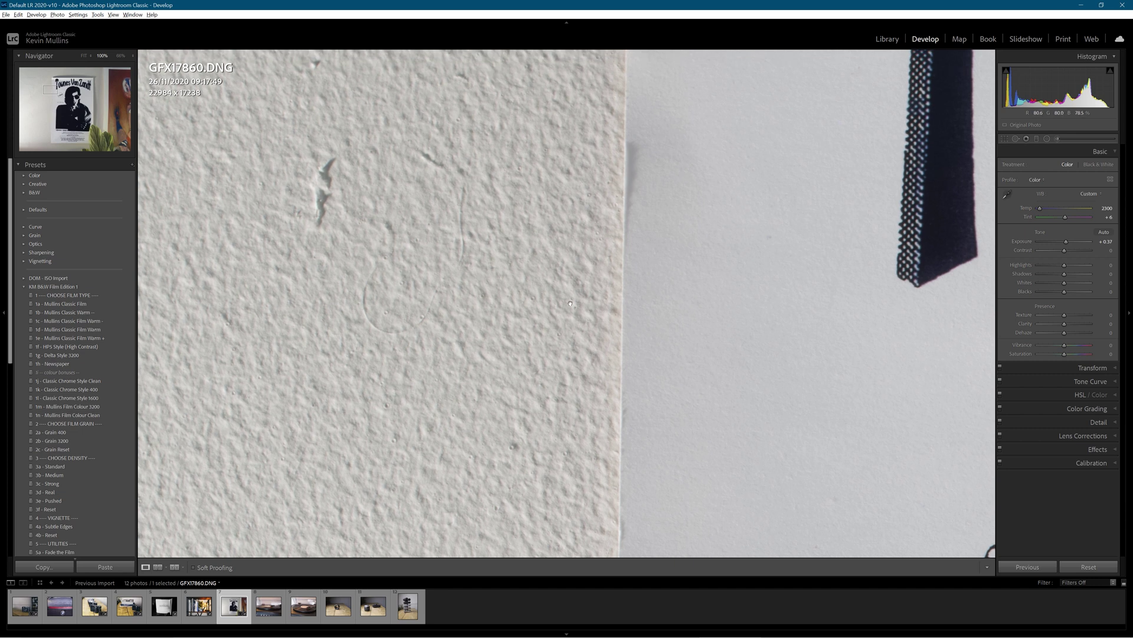
pyautogui.moveTo(844, 218); pyautogui.dragTo(767, 343)
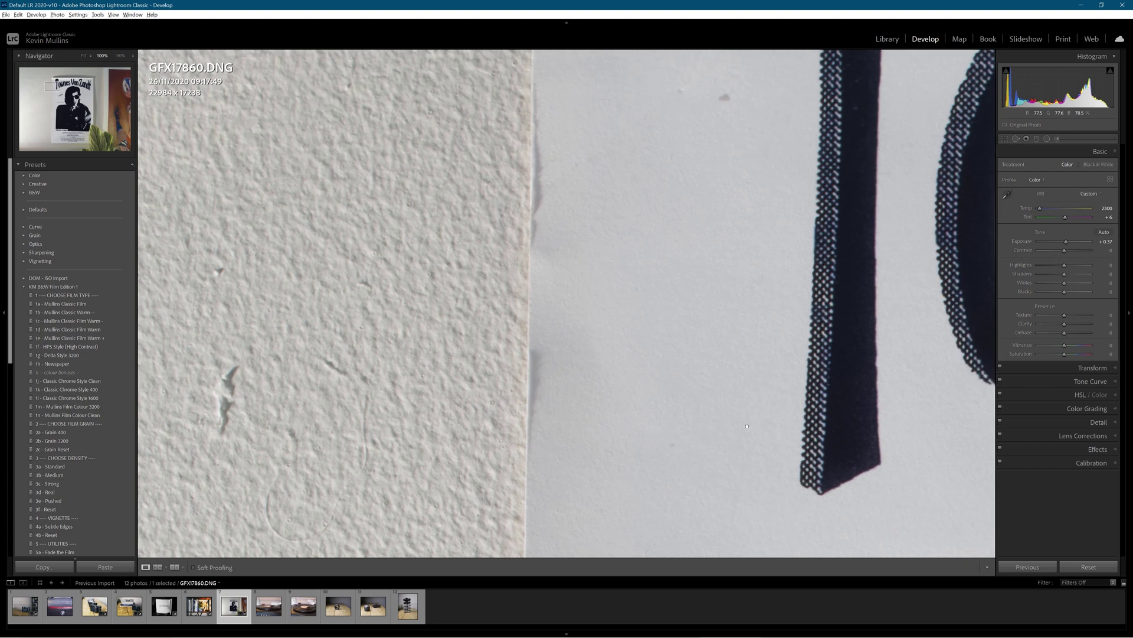
pyautogui.click(780, 318)
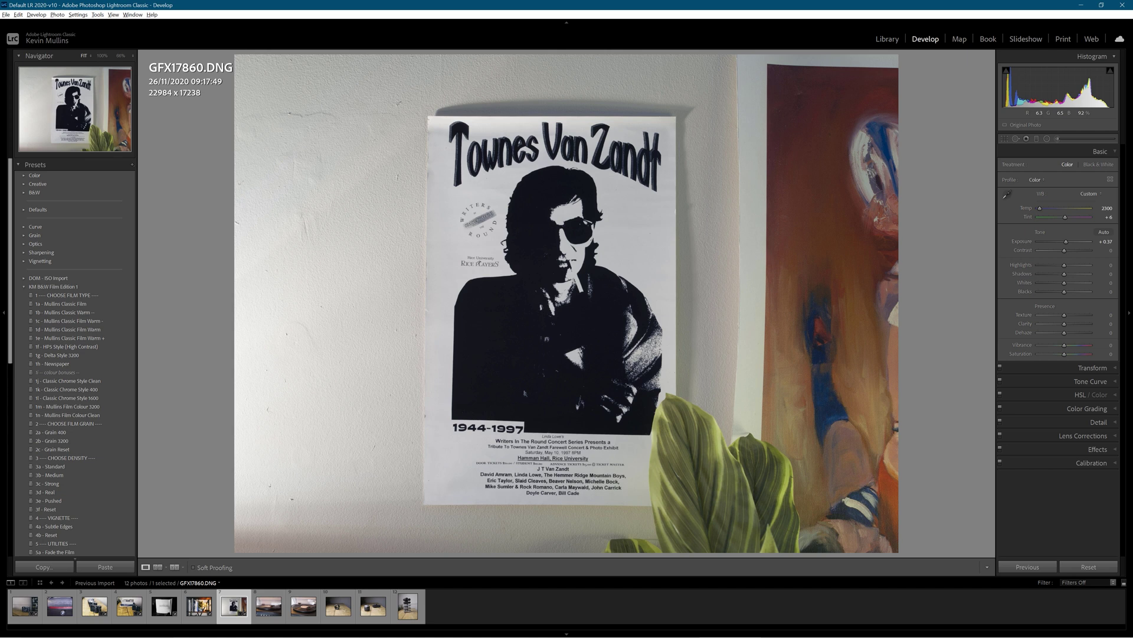
# - Open the turntable photo GFX17876.DNG and inspect the red stylus cartridge at 100%
pyautogui.click(270, 607)
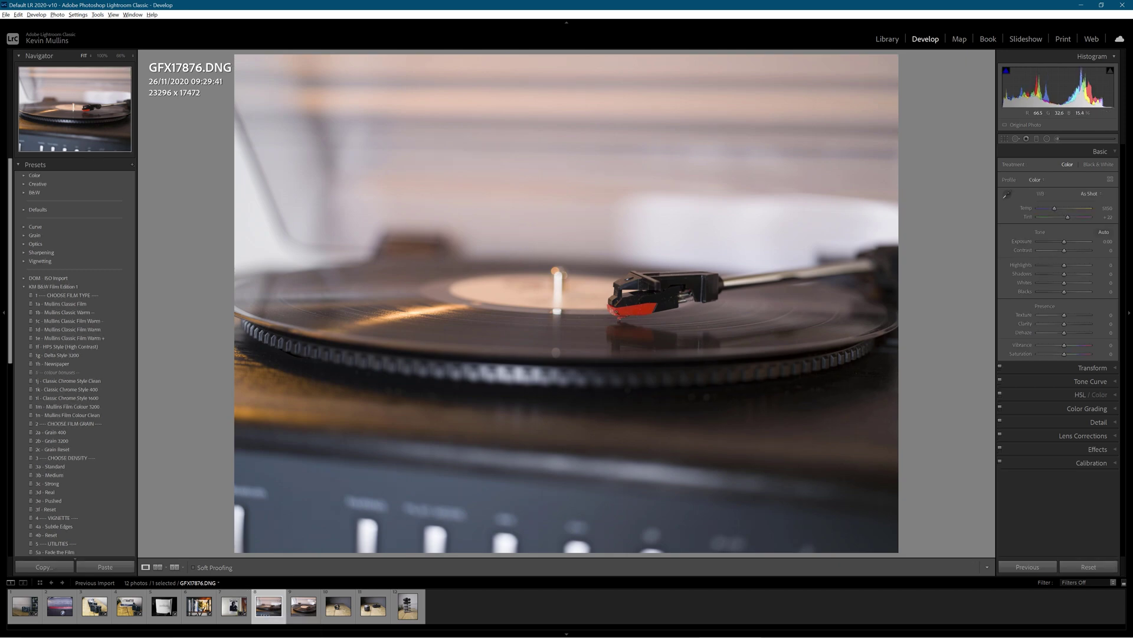
pyautogui.click(616, 312)
pyautogui.moveTo(630, 286); pyautogui.dragTo(592, 373)
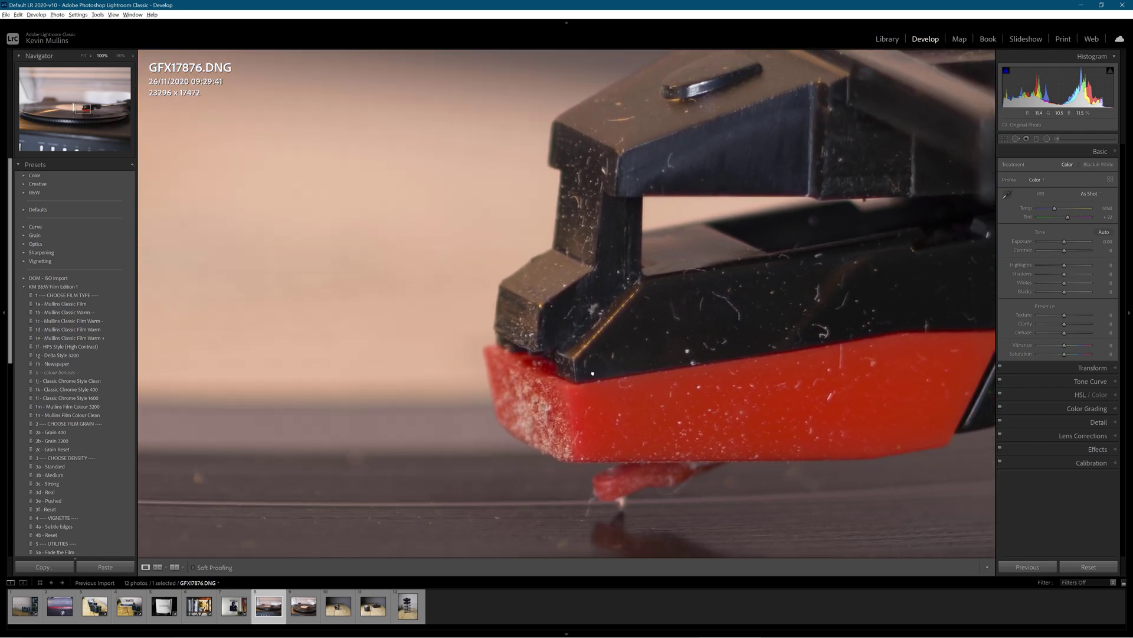
pyautogui.click(627, 322)
# - Set the white balance of GFX17876.DNG from the pale area behind the tonearm and apply Auto Upright
pyautogui.press('w')
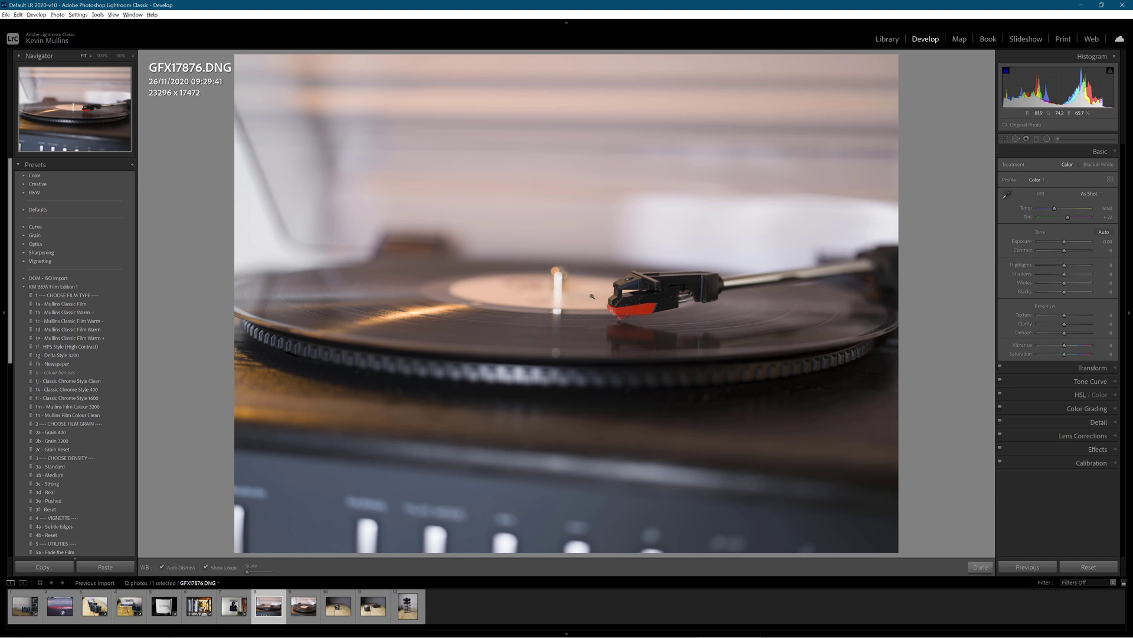
pyautogui.click(592, 298)
pyautogui.press('w')
pyautogui.click(660, 238)
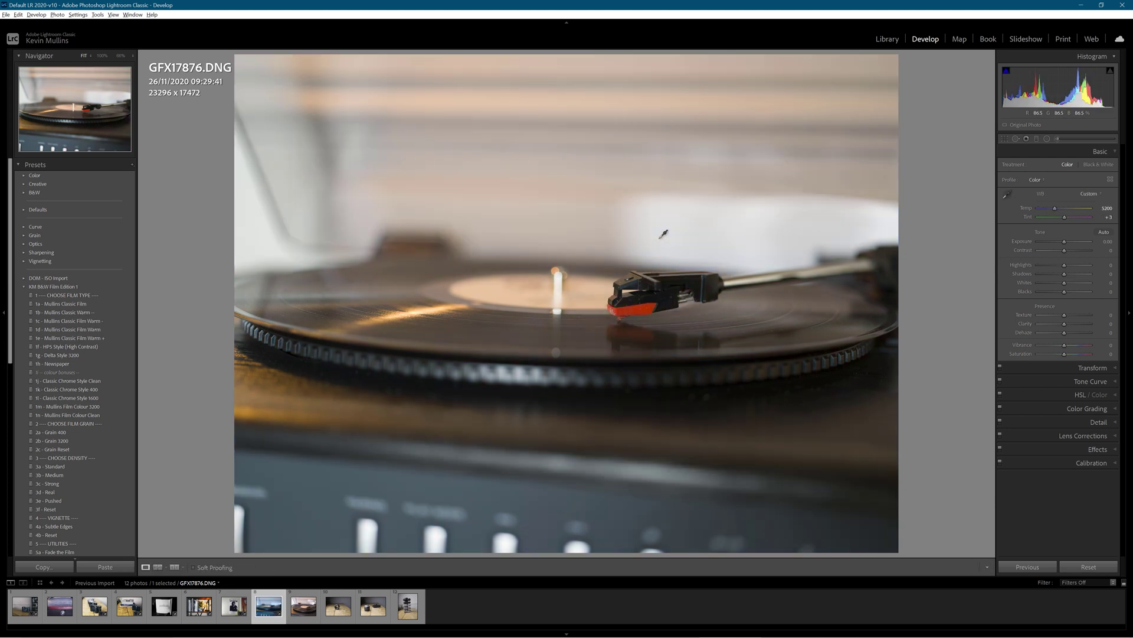
pyautogui.click(1101, 367)
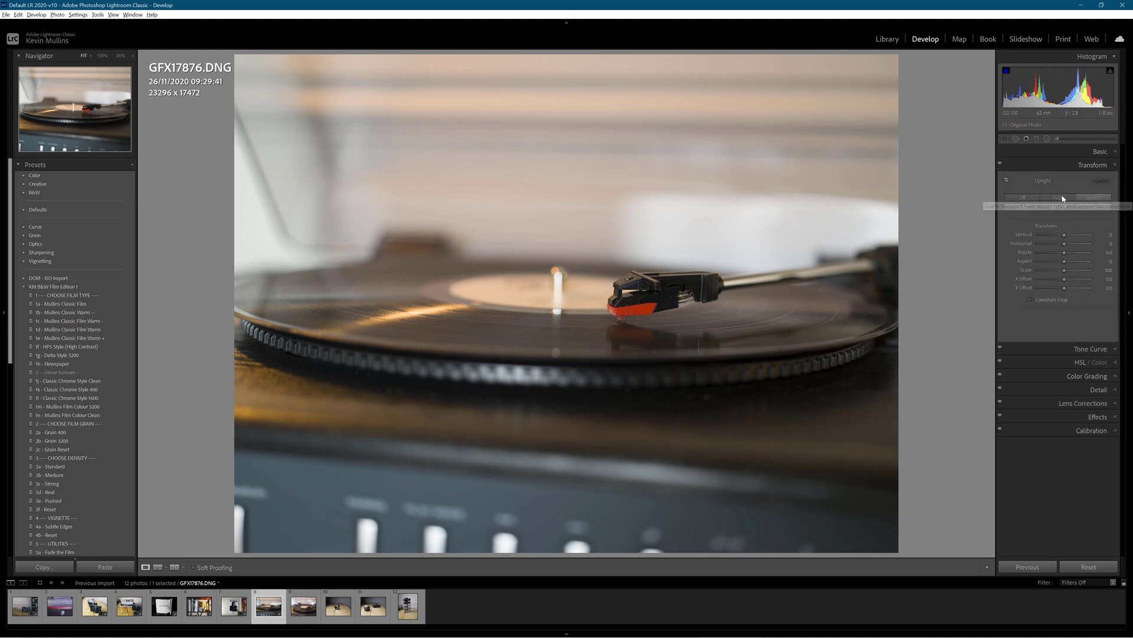
pyautogui.click(1062, 199)
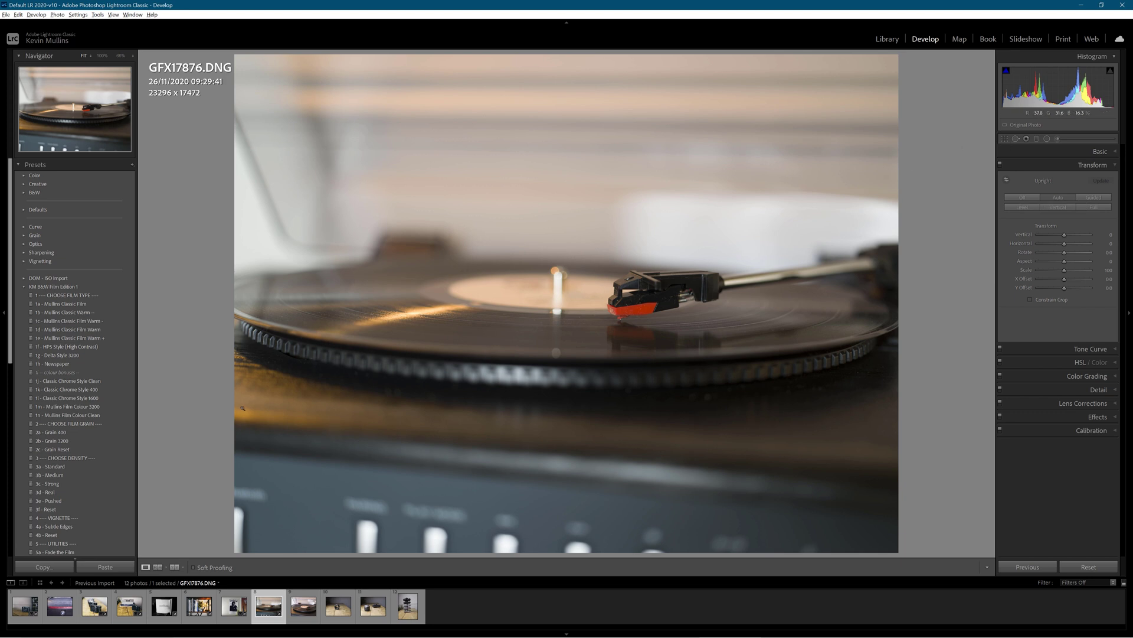
# - Apply the 1n - Mullins Film Colour Clean and 3b - Medium presets to GFX17876.DNG, adjusting Shadows to +52 and Temp to 4629
pyautogui.click(99, 417)
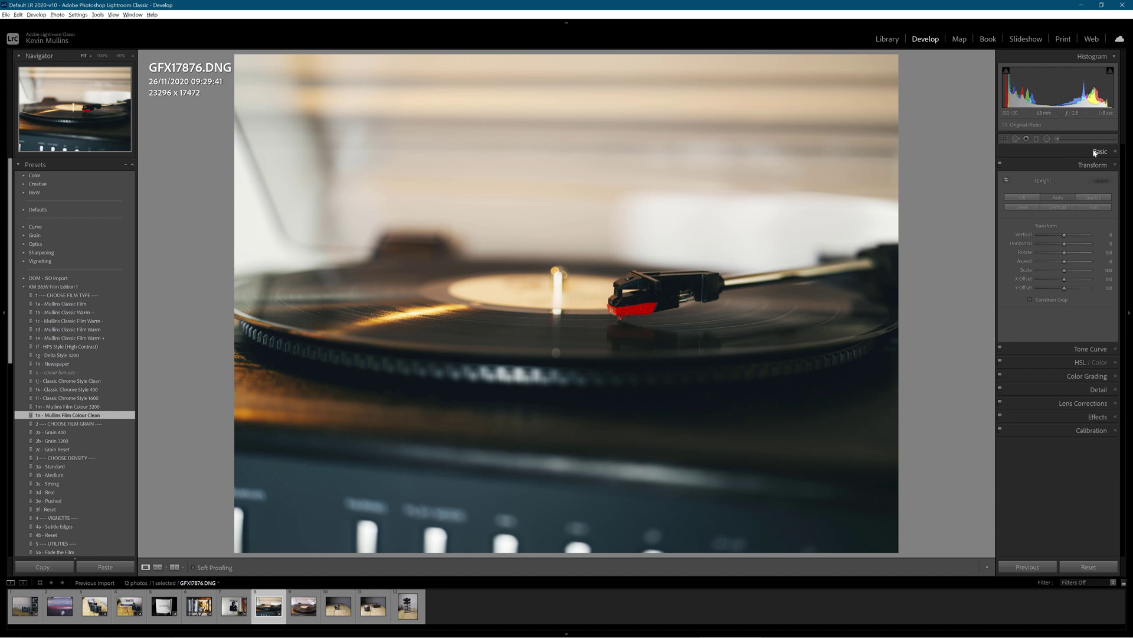
pyautogui.click(1035, 152)
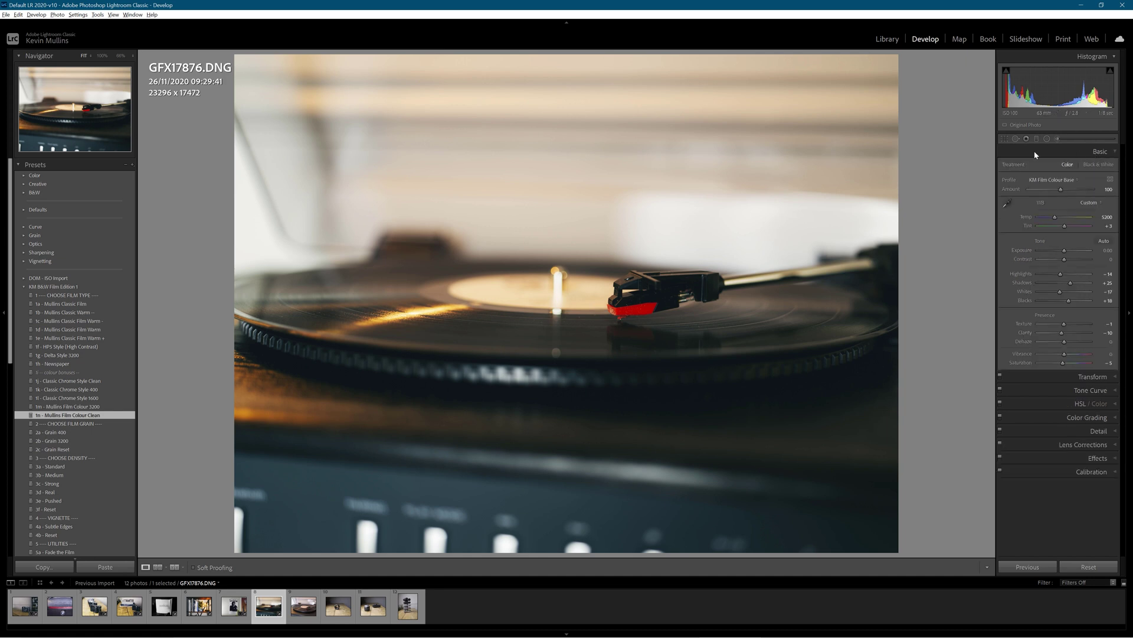
pyautogui.click(62, 476)
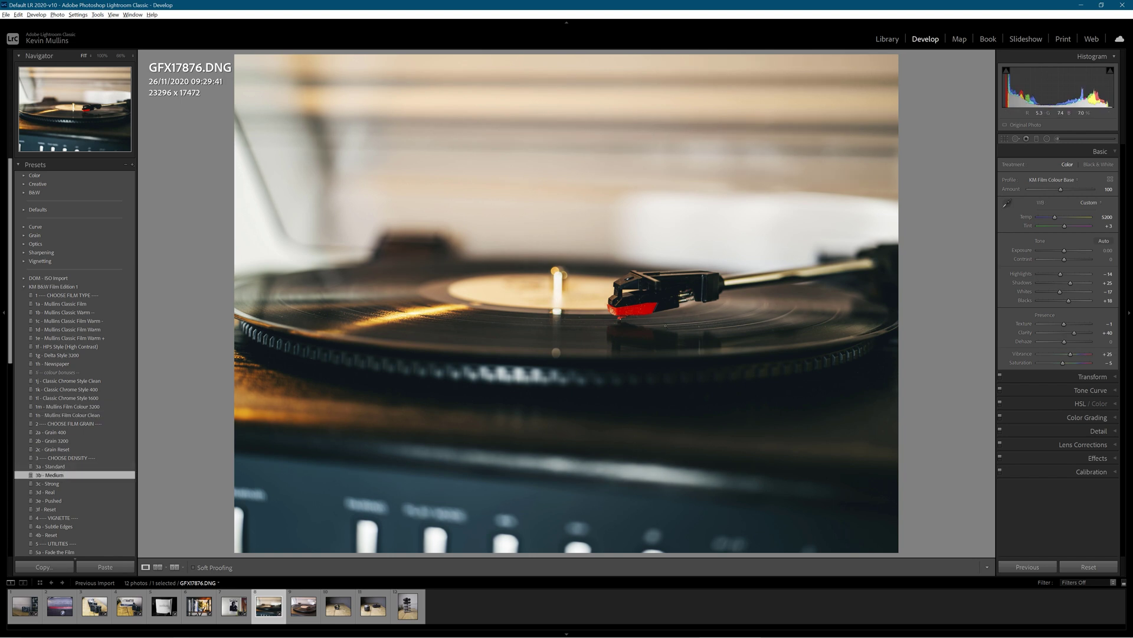
pyautogui.moveTo(1071, 283); pyautogui.dragTo(1078, 284)
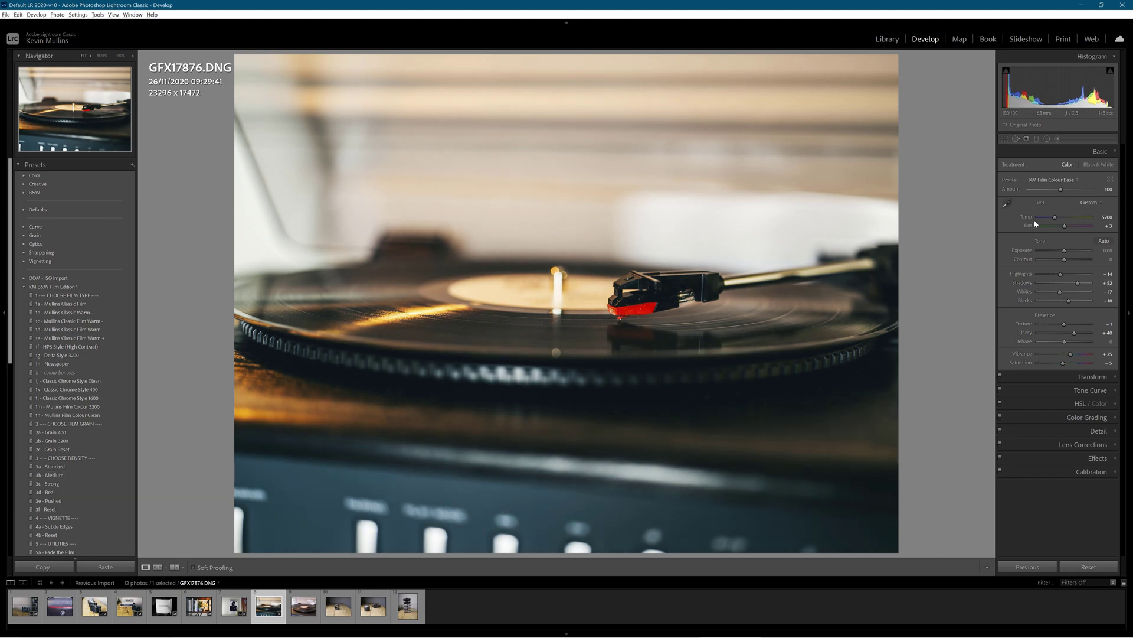
pyautogui.moveTo(1055, 217); pyautogui.dragTo(1053, 218)
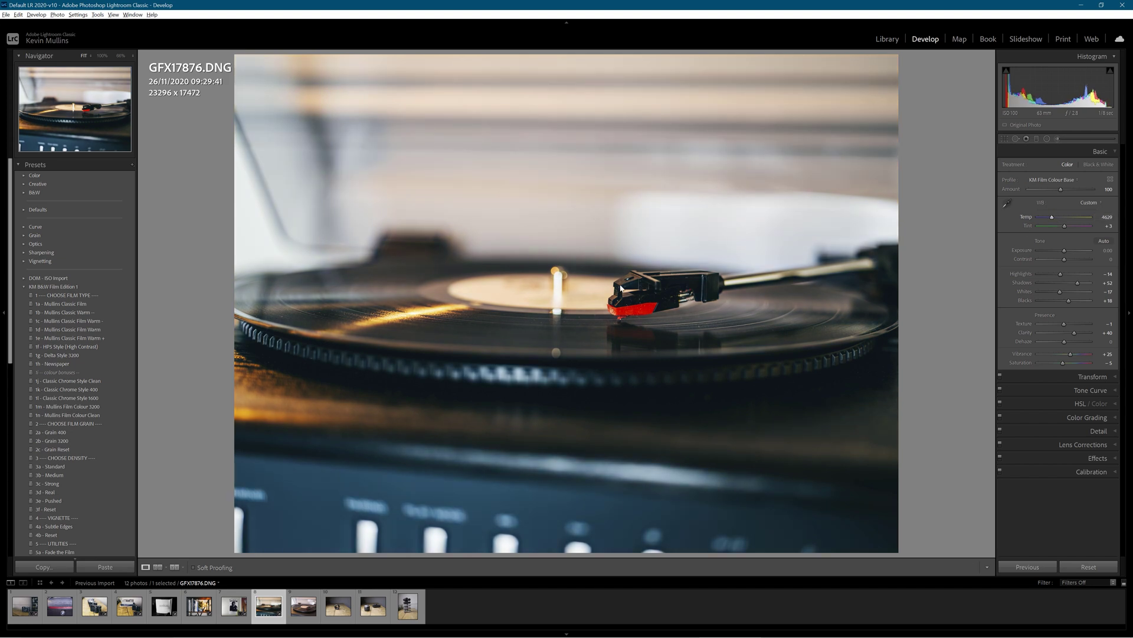
# - Check the dust on the cartridge and the needle tip of the edited turntable photo at 100%
pyautogui.click(617, 306)
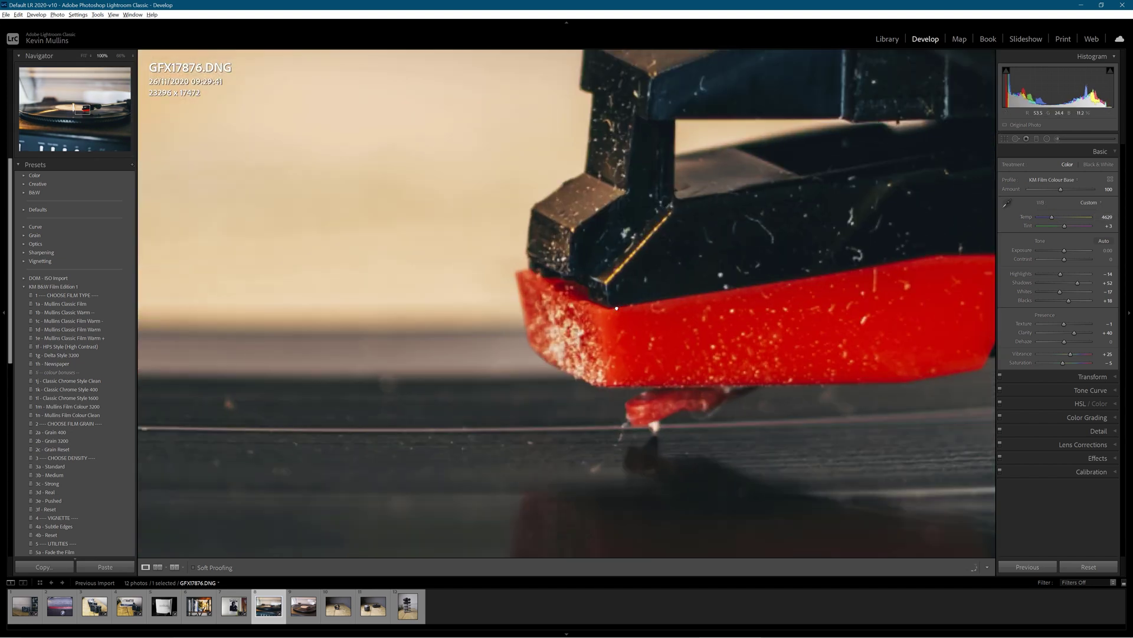
pyautogui.moveTo(734, 245); pyautogui.dragTo(696, 300)
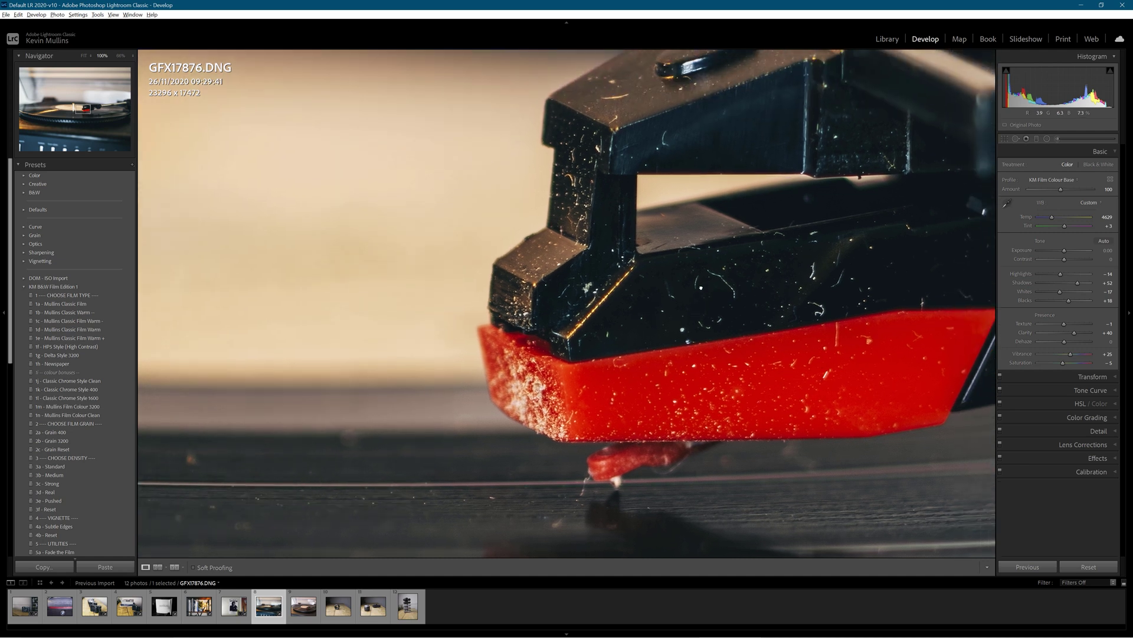
pyautogui.click(701, 288)
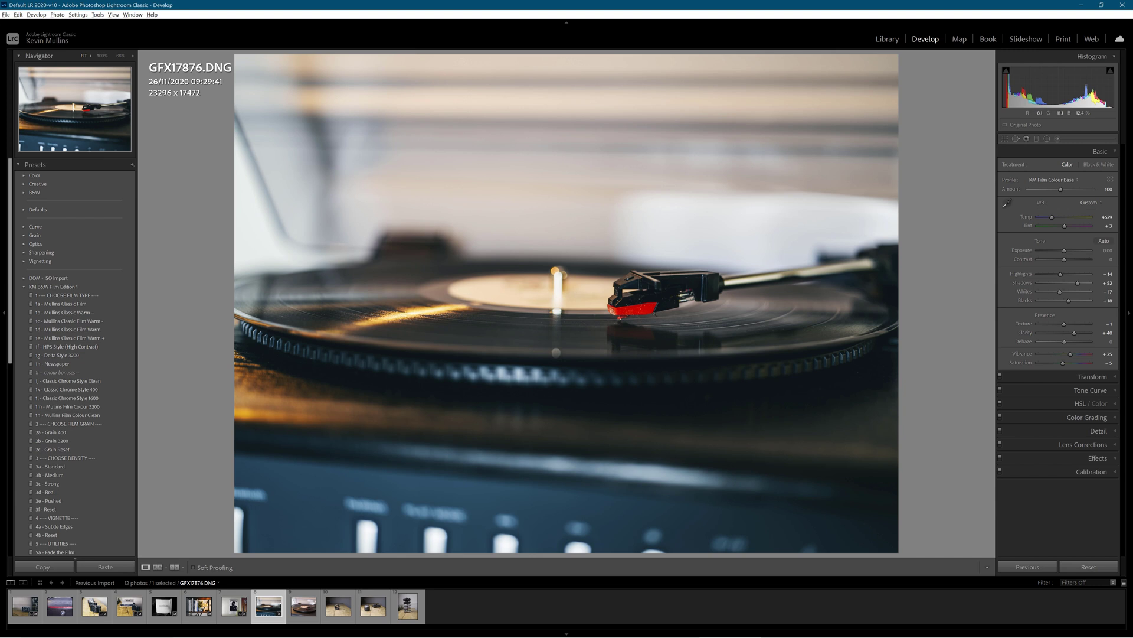
pyautogui.click(619, 319)
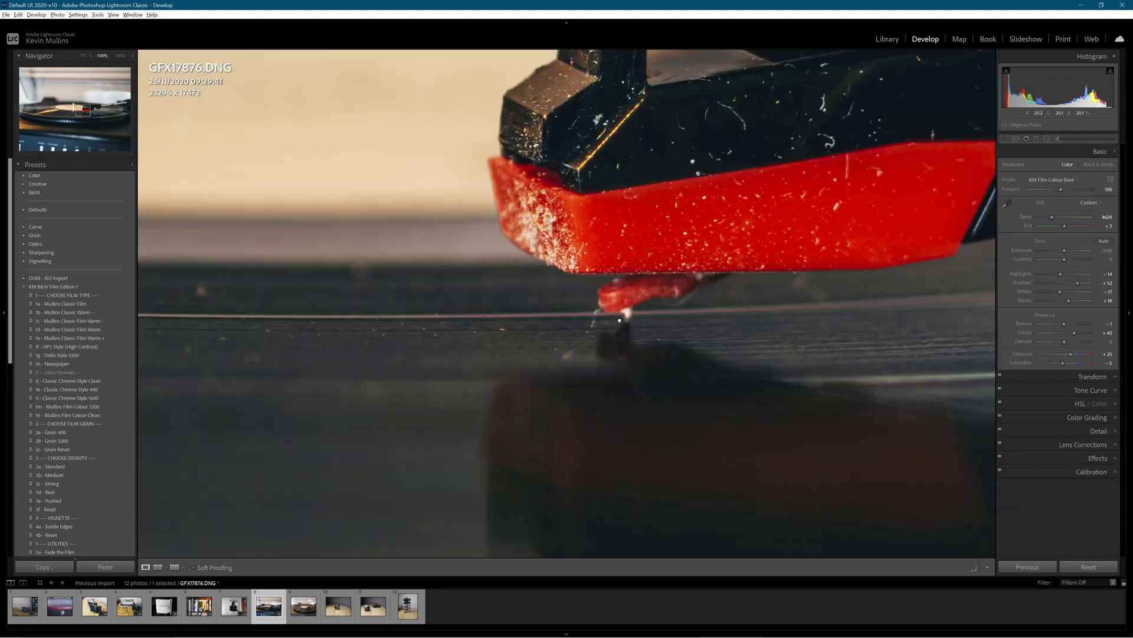
pyautogui.click(607, 246)
# - Apply Auto Upright to the turntable photo GFX17892.DNG and set its white balance from the blurred grey background behind the record
pyautogui.click(300, 607)
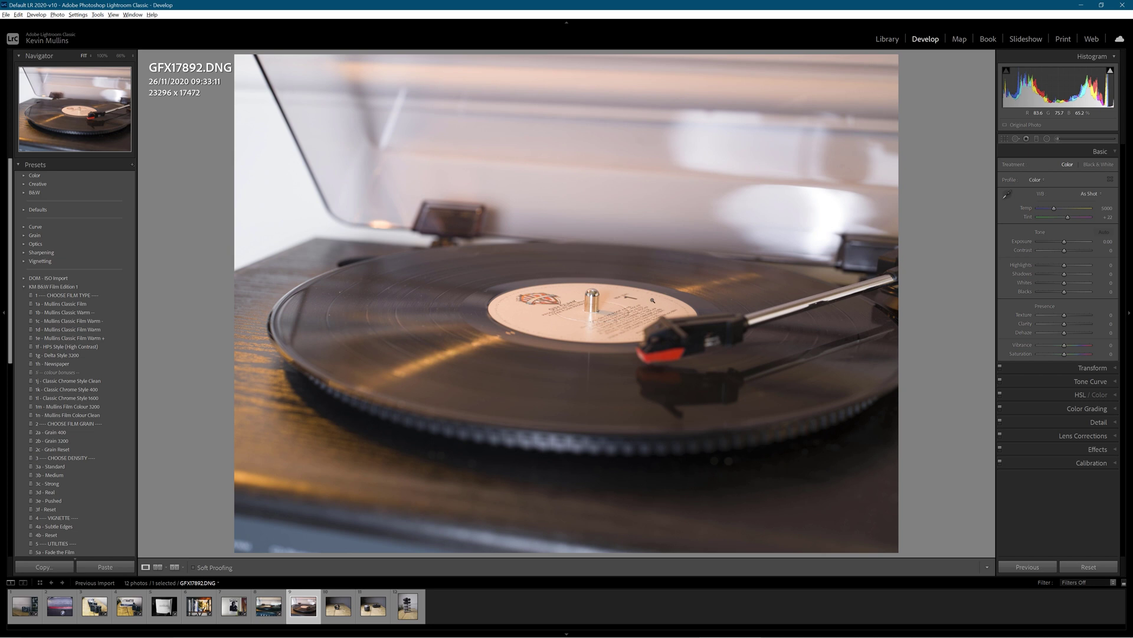
pyautogui.press('w')
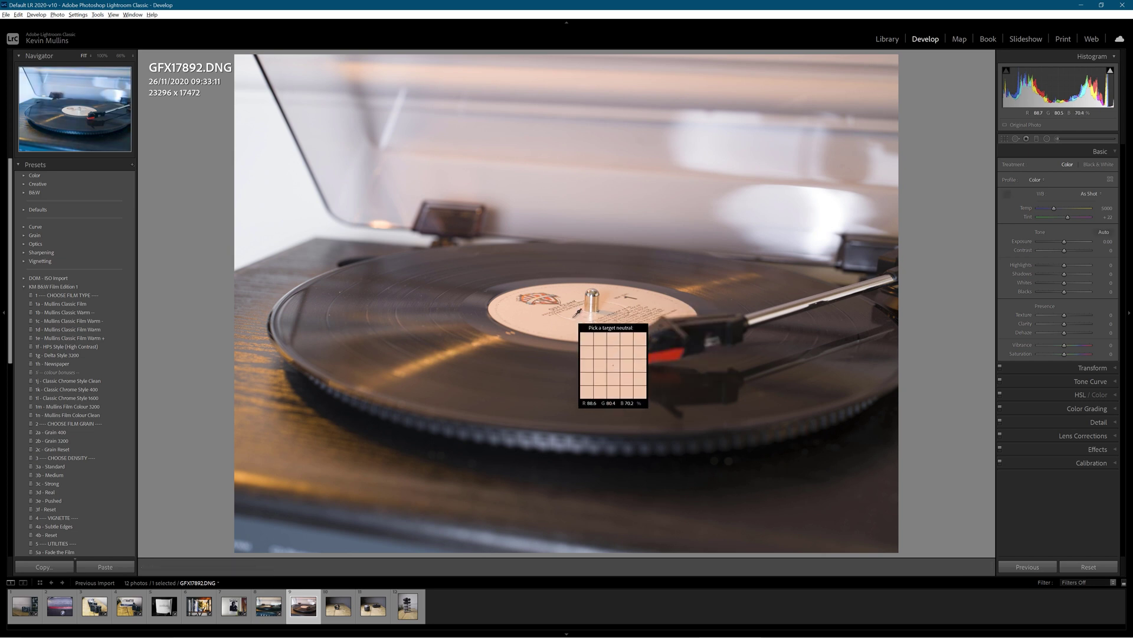
pyautogui.click(576, 316)
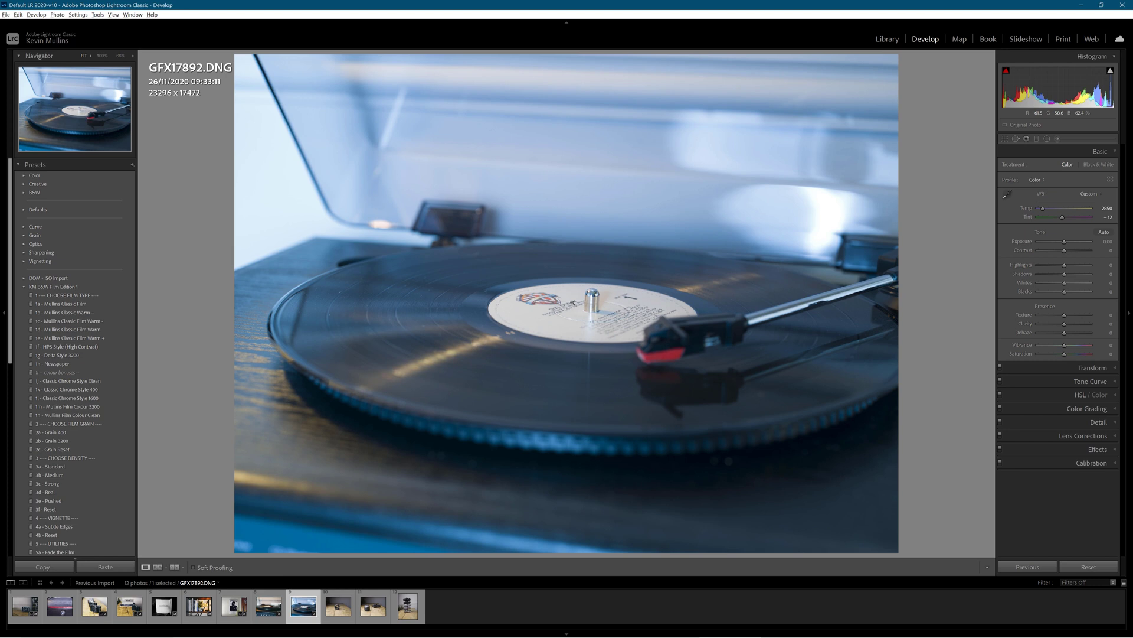
pyautogui.click(1091, 367)
pyautogui.click(1059, 201)
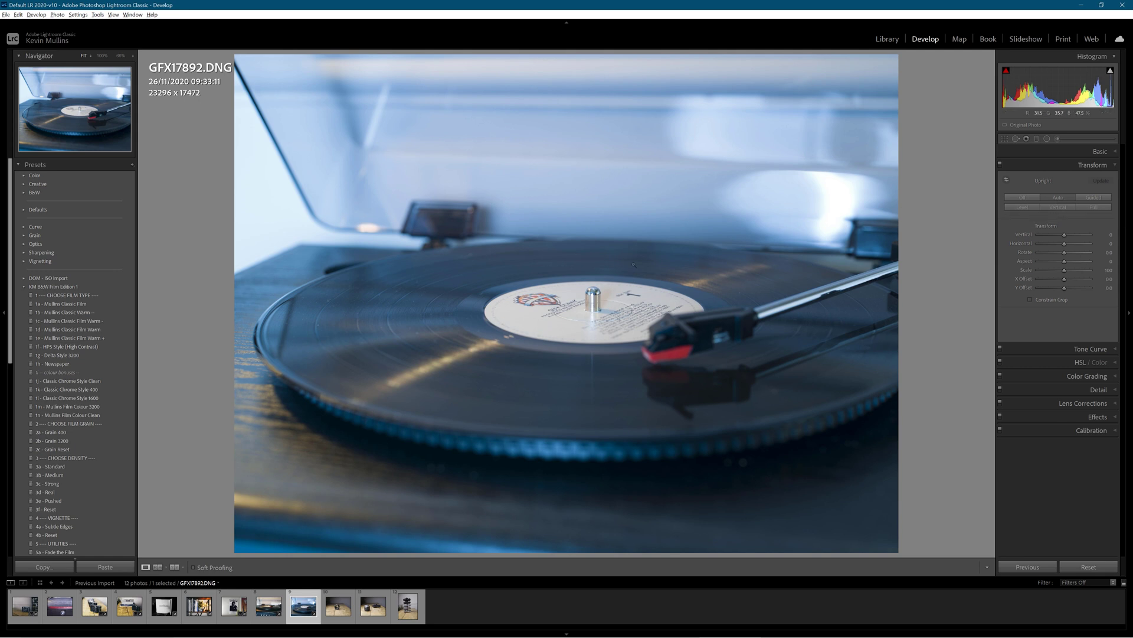
pyautogui.press('w')
pyautogui.click(626, 194)
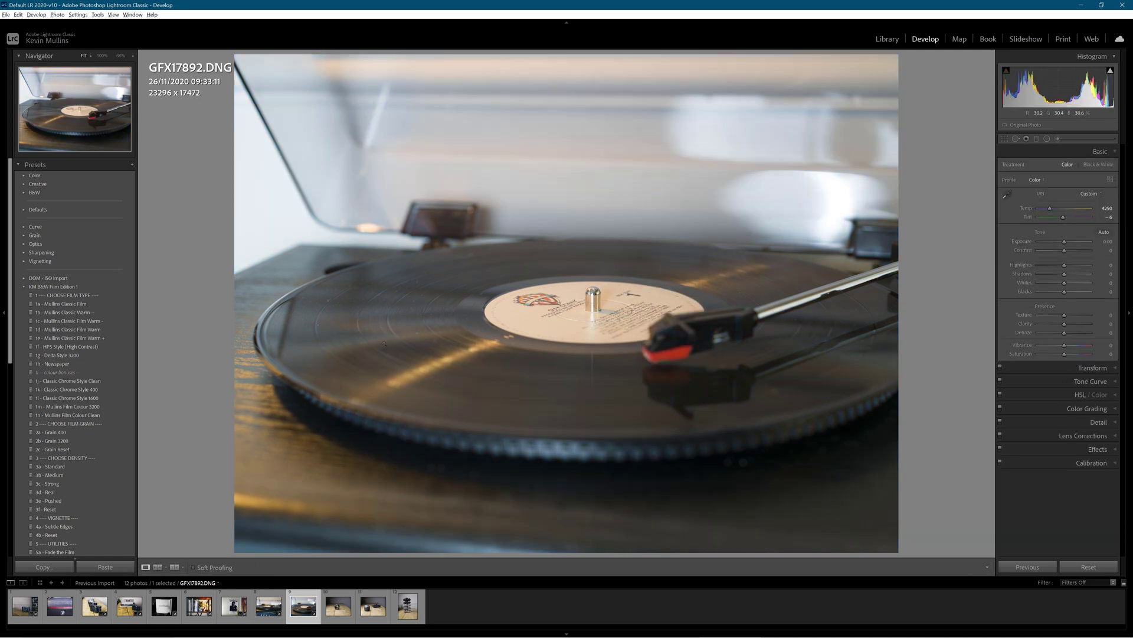
# - Inspect the record label lettering of GFX17892.DNG at 100% and switch the info overlay to the exposure and lens details
pyautogui.click(562, 311)
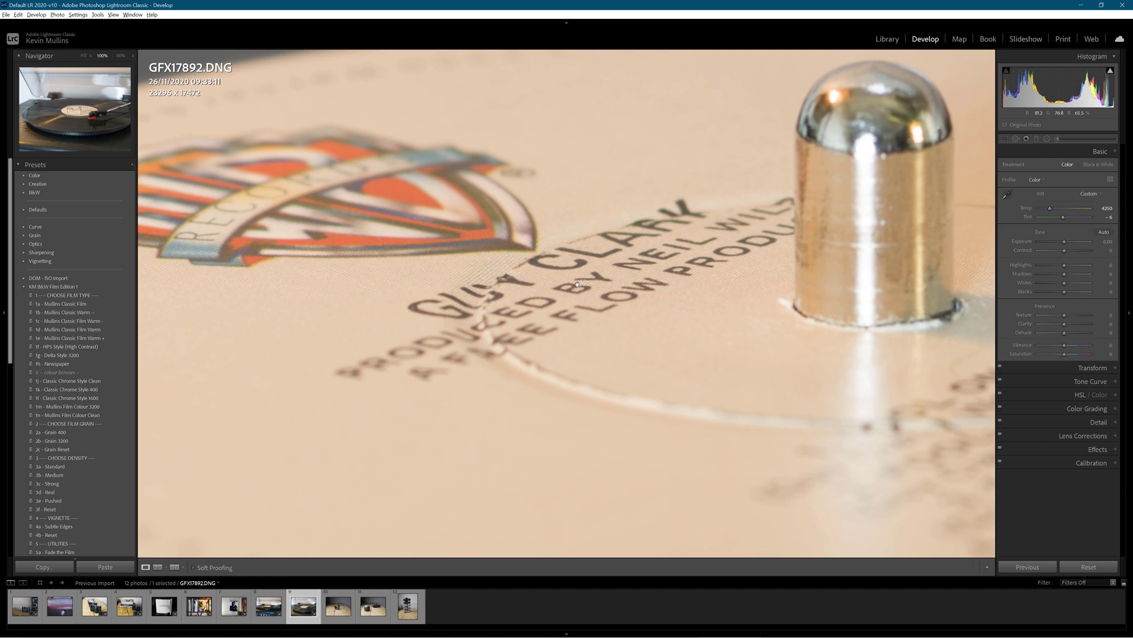
pyautogui.moveTo(576, 286); pyautogui.dragTo(605, 324)
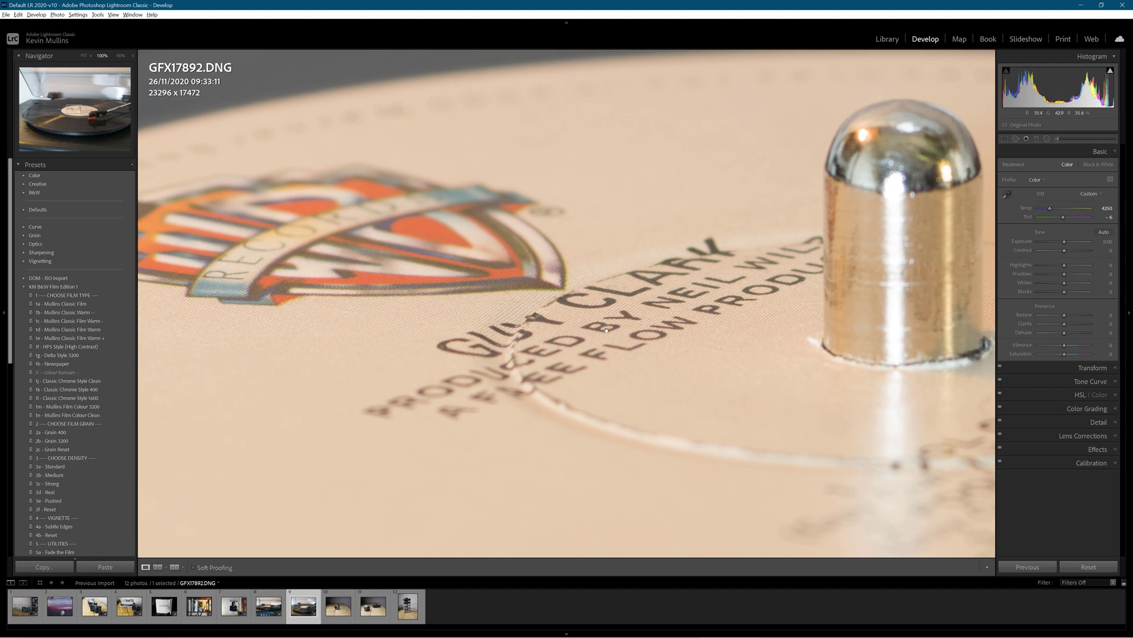
pyautogui.click(606, 331)
pyautogui.press('i')
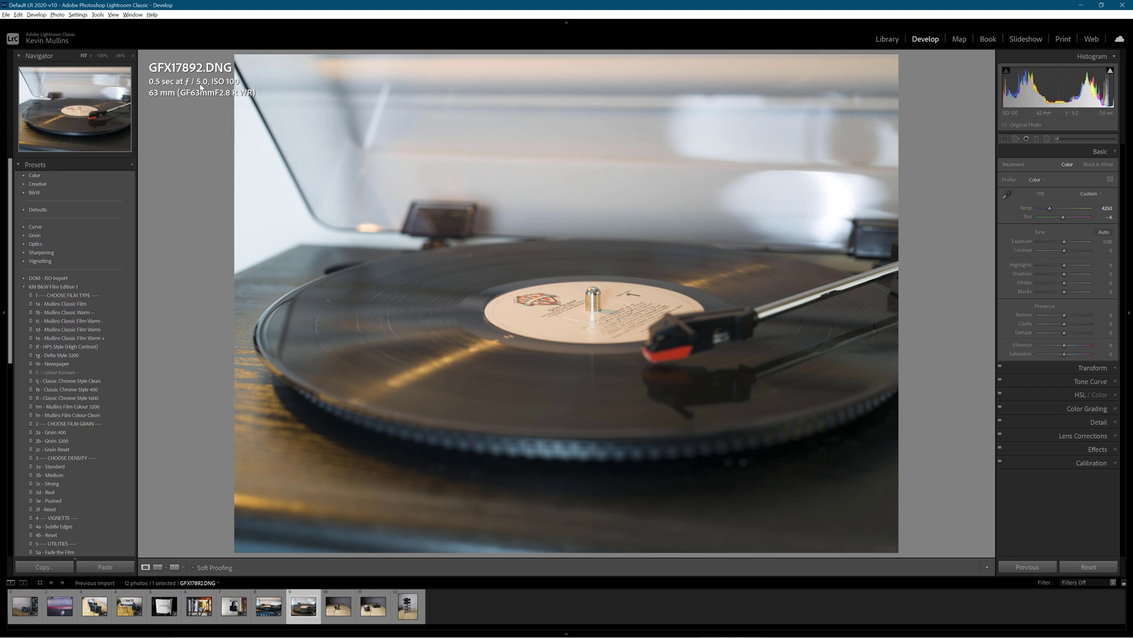
# - Try the 1a - Mullins Classic Film preset on GFX17892.DNG and undo it
pyautogui.click(568, 308)
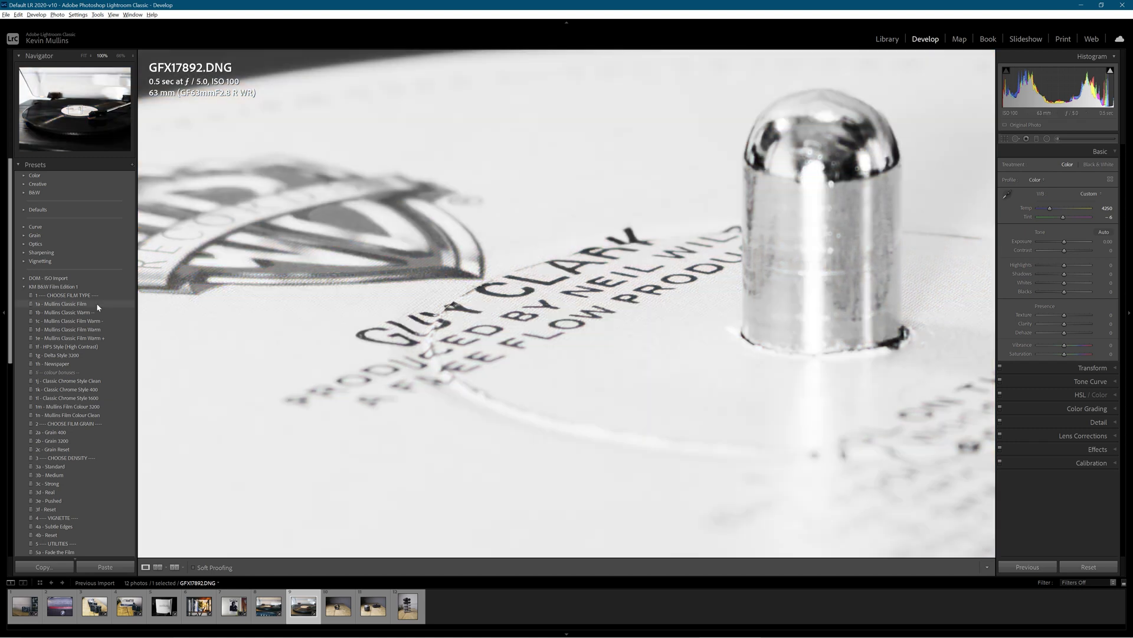
pyautogui.click(97, 303)
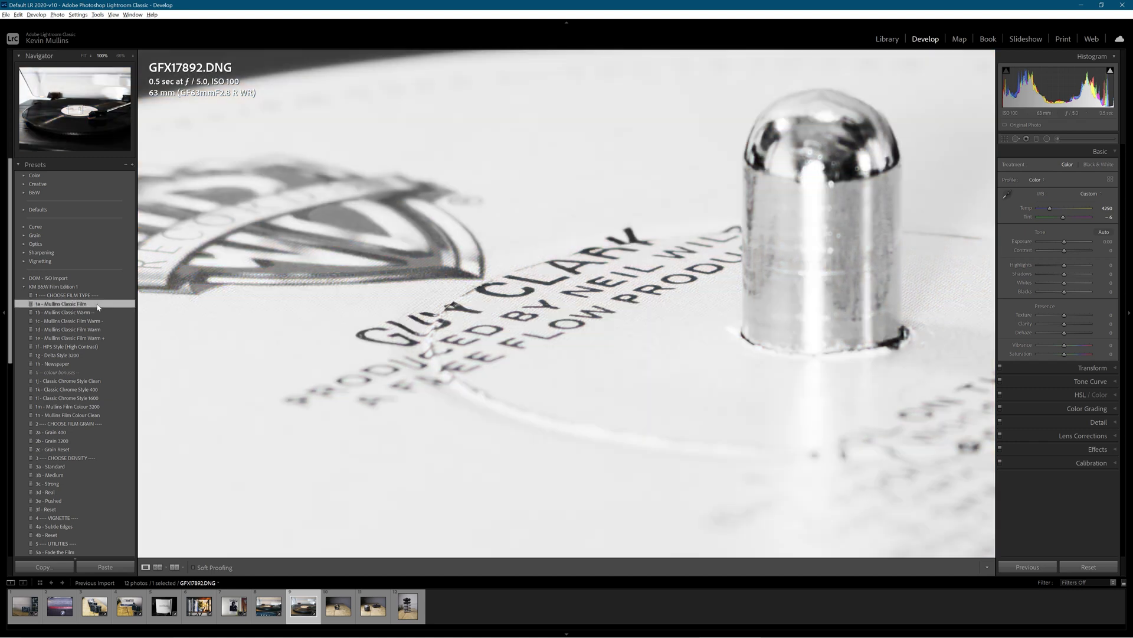
pyautogui.click(541, 363)
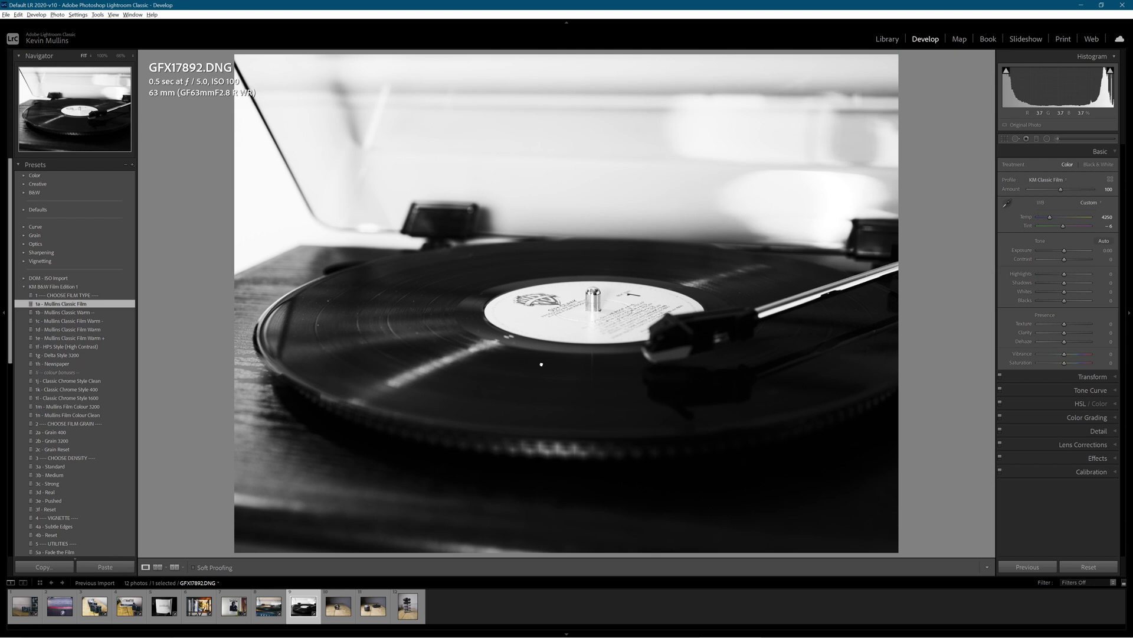
pyautogui.hotkey('ctrl', 'z')
pyautogui.press('z')
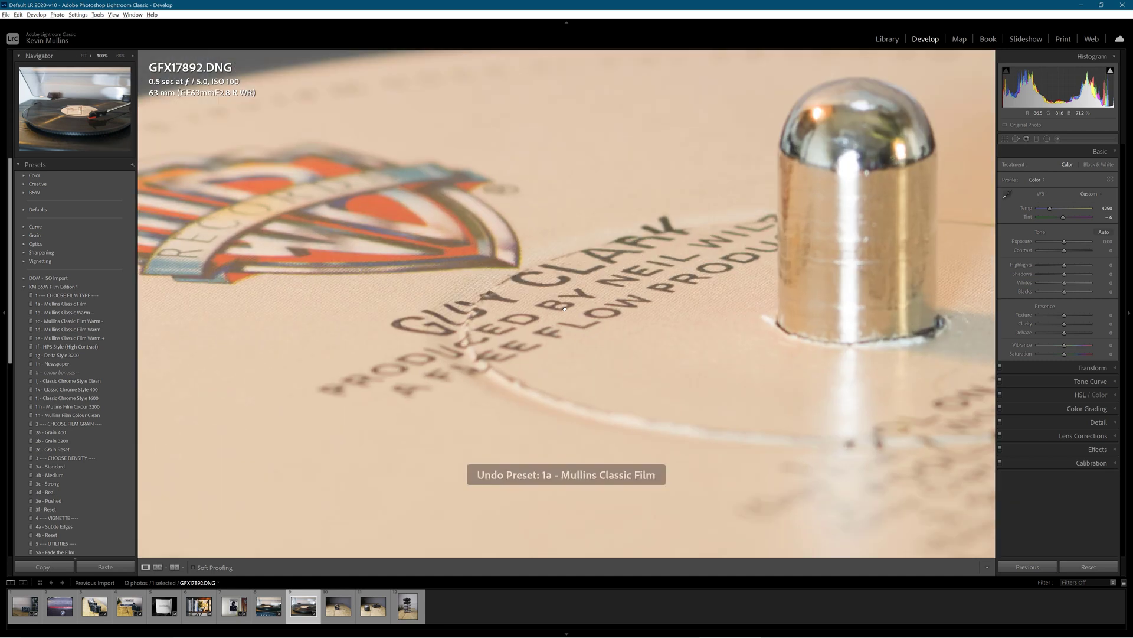
pyautogui.press('z')
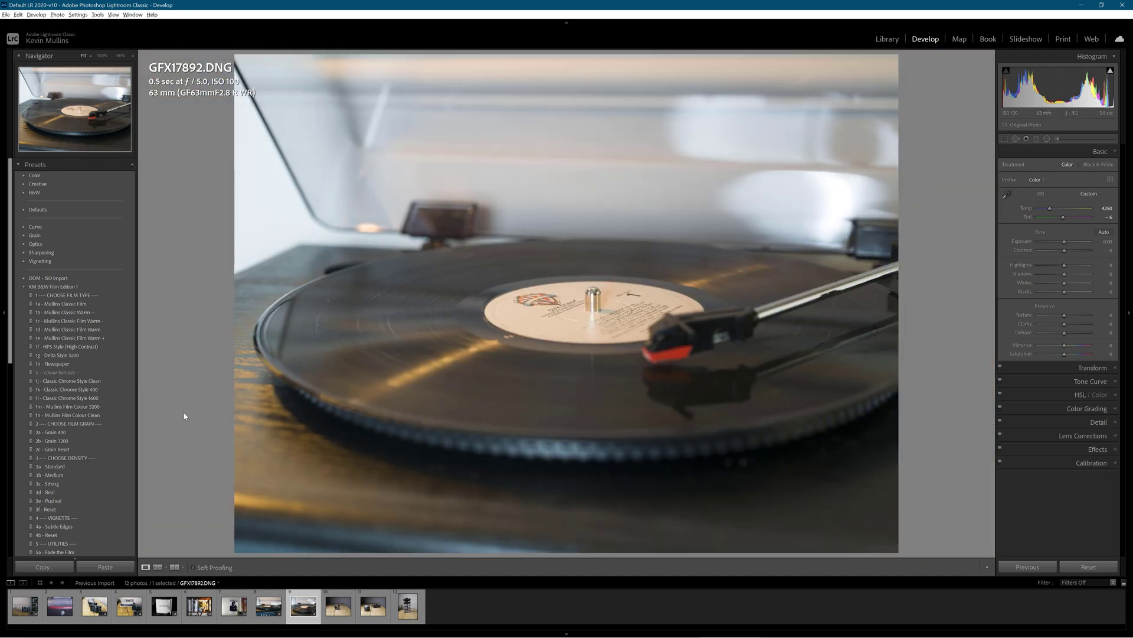
# - Apply the 1j - Classic Chrome Style Clean preset to GFX17892.DNG and check the record label at 100%
pyautogui.click(98, 383)
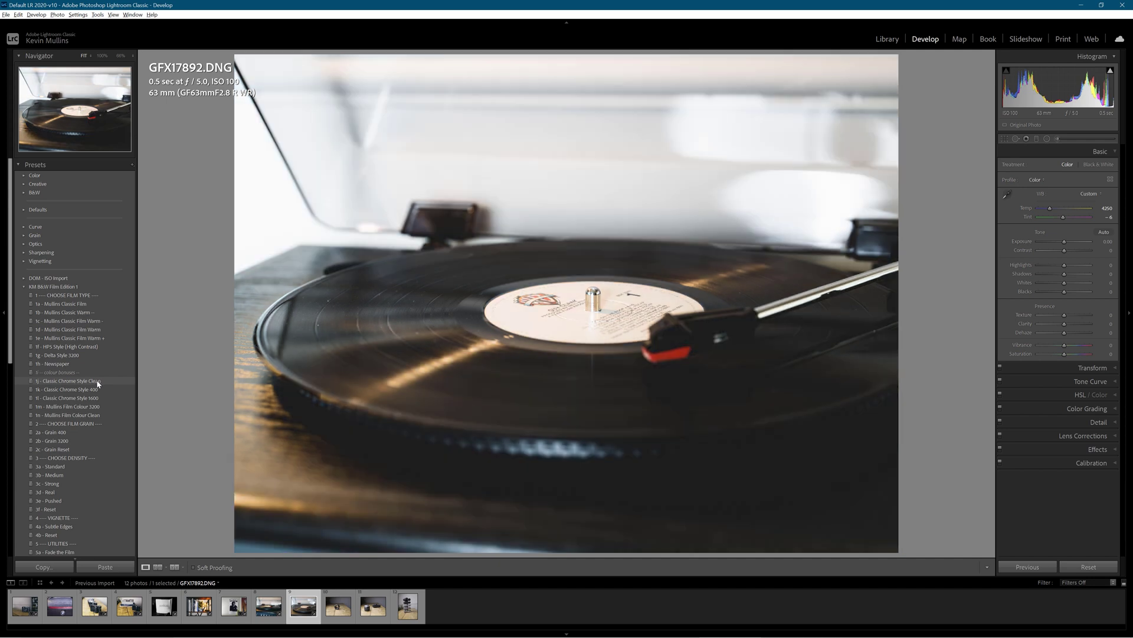
pyautogui.click(98, 382)
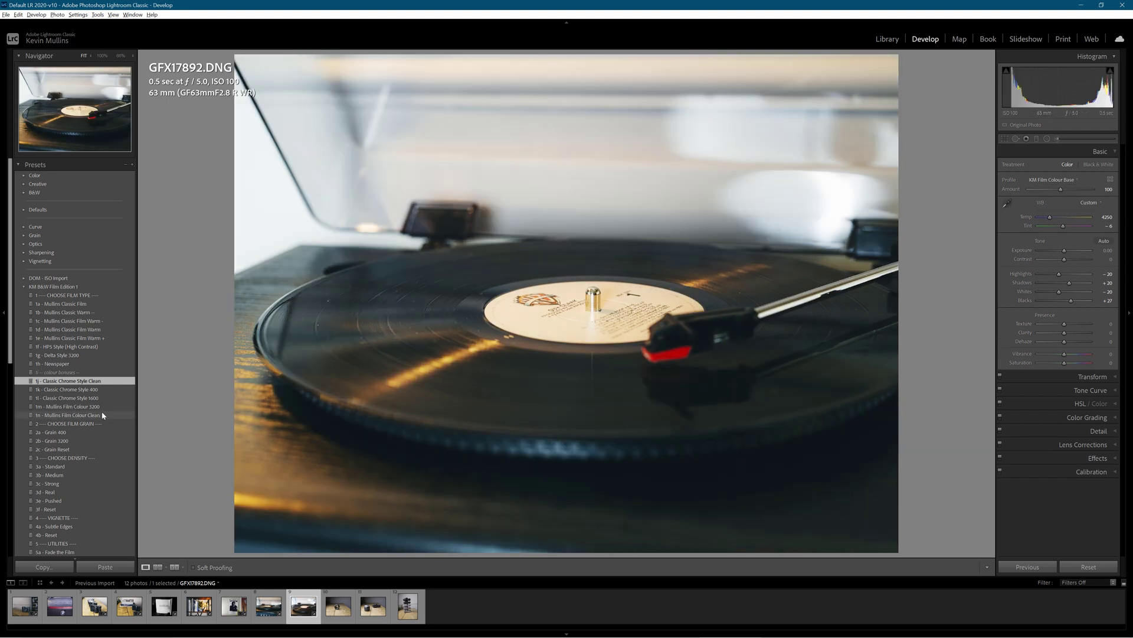
pyautogui.click(560, 307)
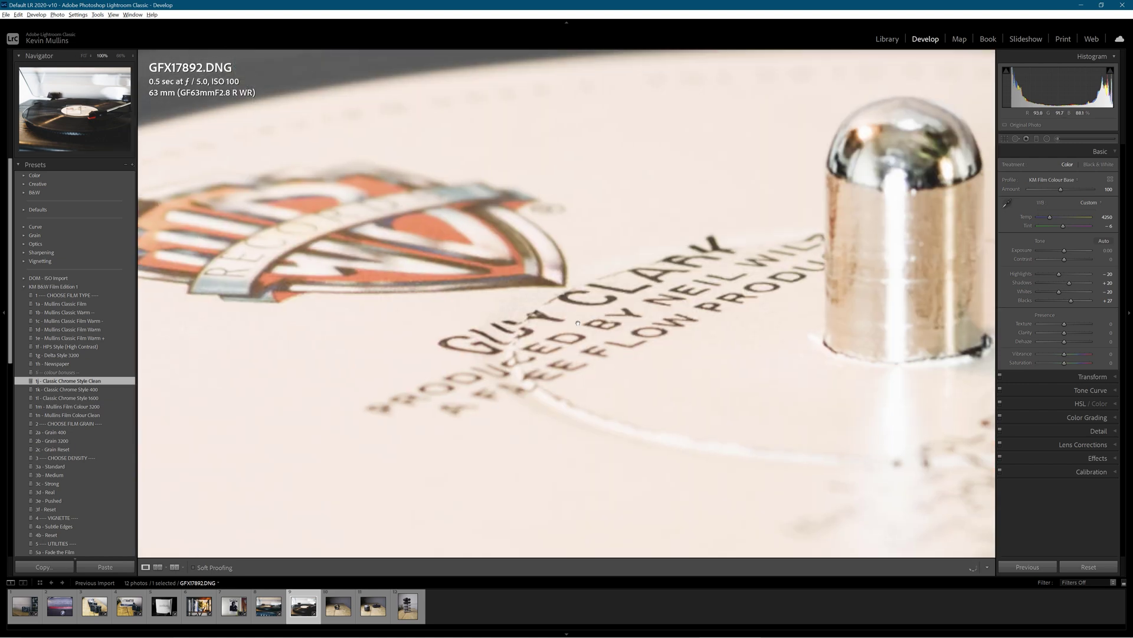
pyautogui.moveTo(596, 347); pyautogui.dragTo(580, 320)
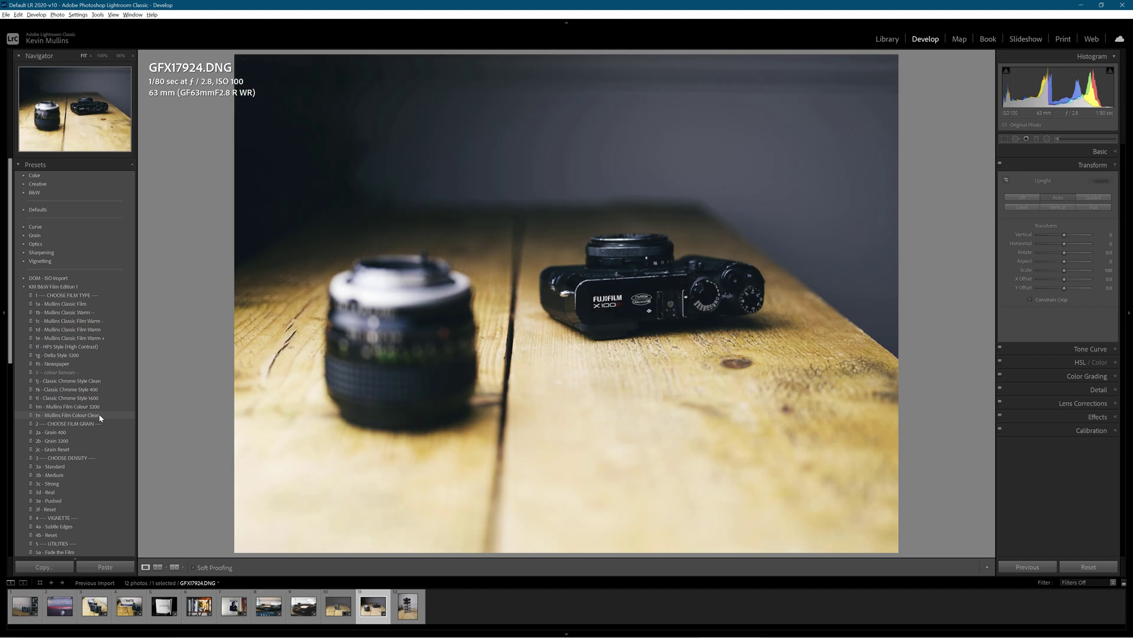
# - Apply the 1n - Mullins Film Colour Clean and 3b - Medium presets to the camera and lens photo GFX17924.DNG
pyautogui.click(100, 417)
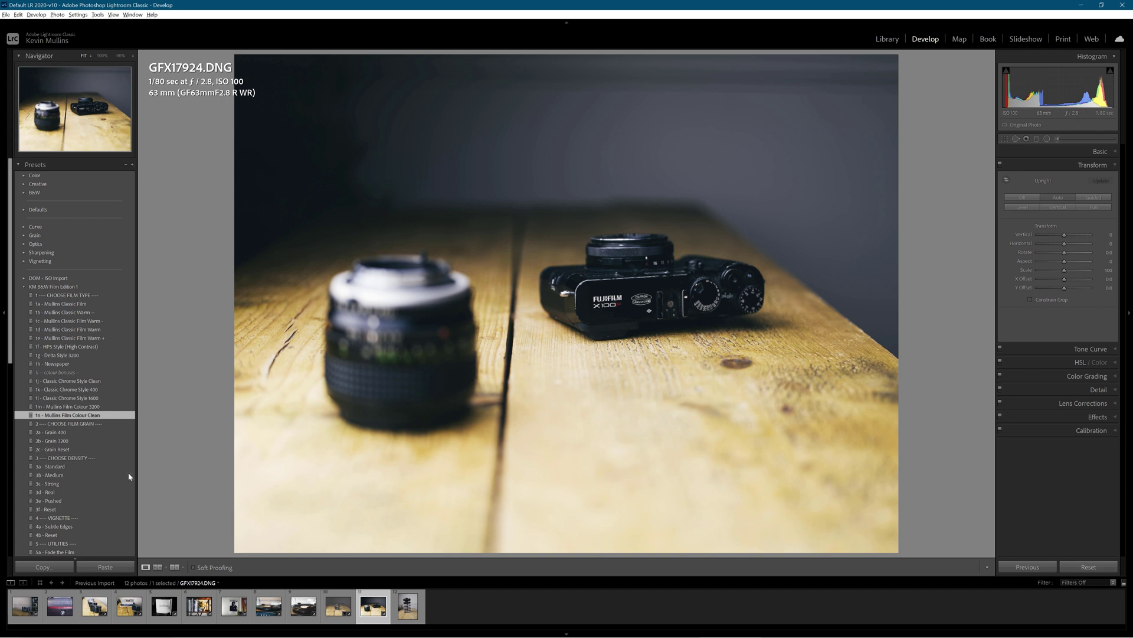
pyautogui.click(102, 475)
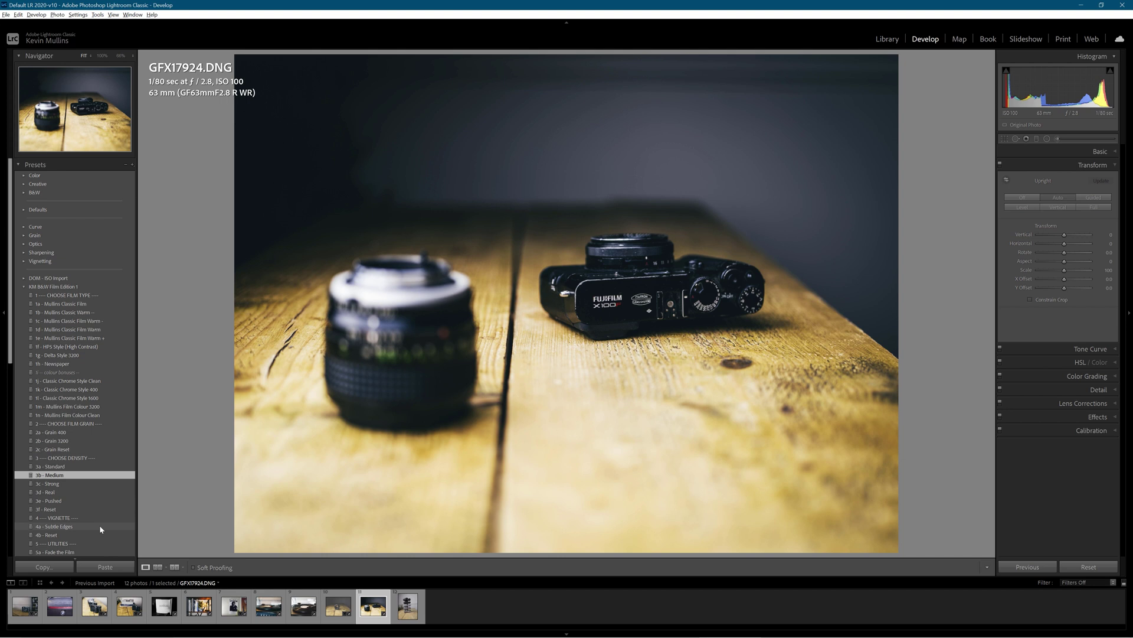
pyautogui.scroll(-5, 99, 526)
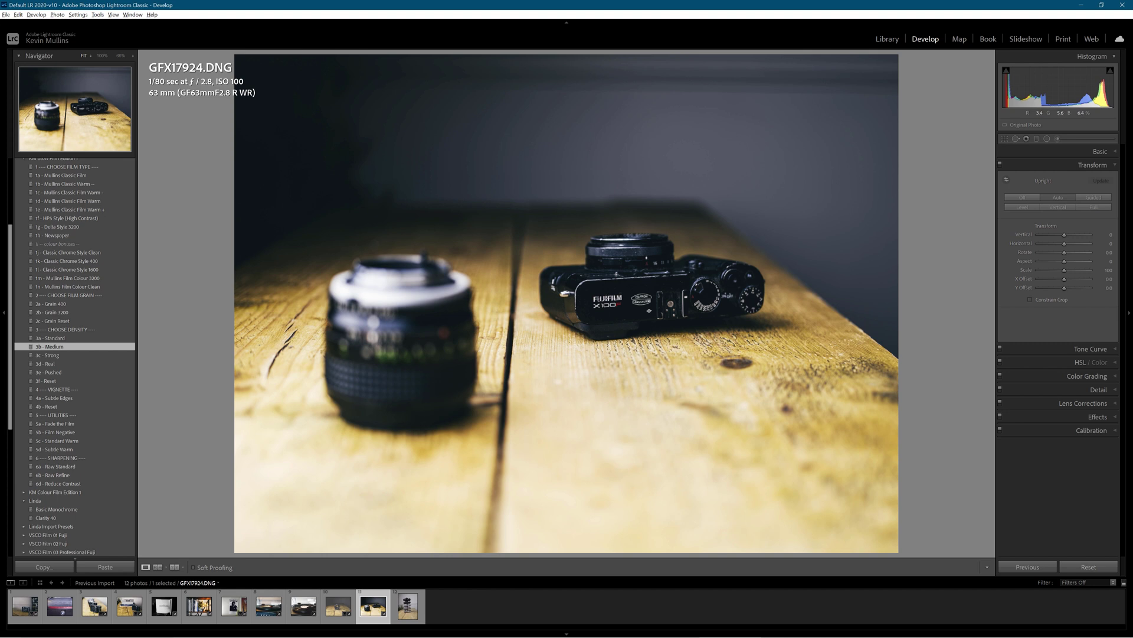
# - Apply the 6b - Raw Refine sharpening preset to GFX17924.DNG, comparing the X100F lettering at 100% before and after
pyautogui.click(601, 299)
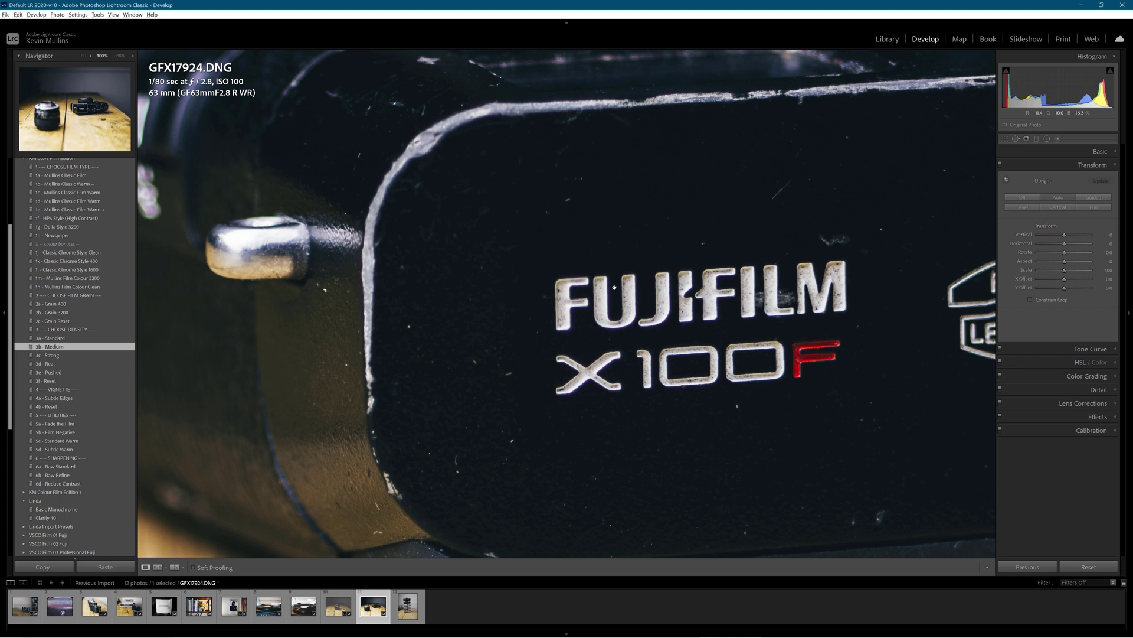
pyautogui.moveTo(786, 298); pyautogui.dragTo(691, 301)
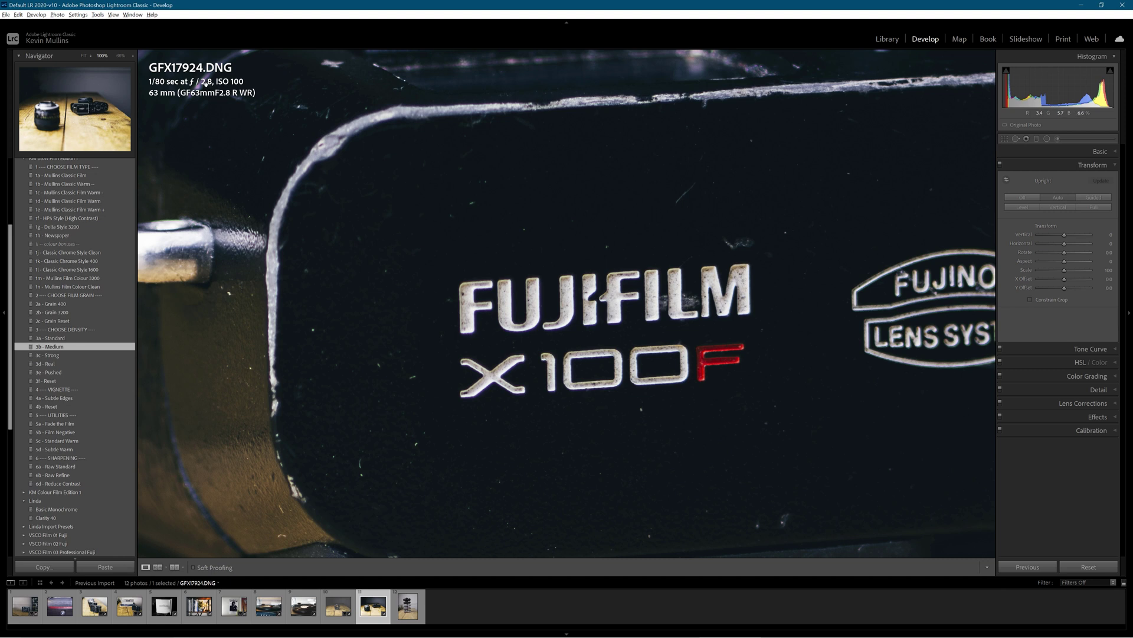
pyautogui.click(653, 347)
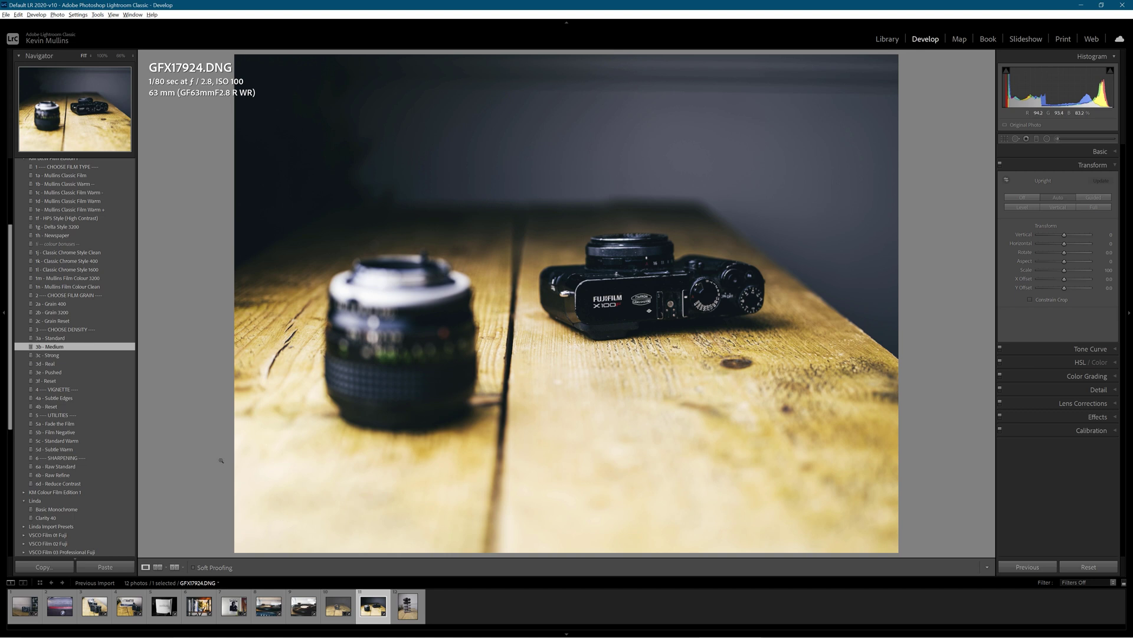
pyautogui.click(68, 476)
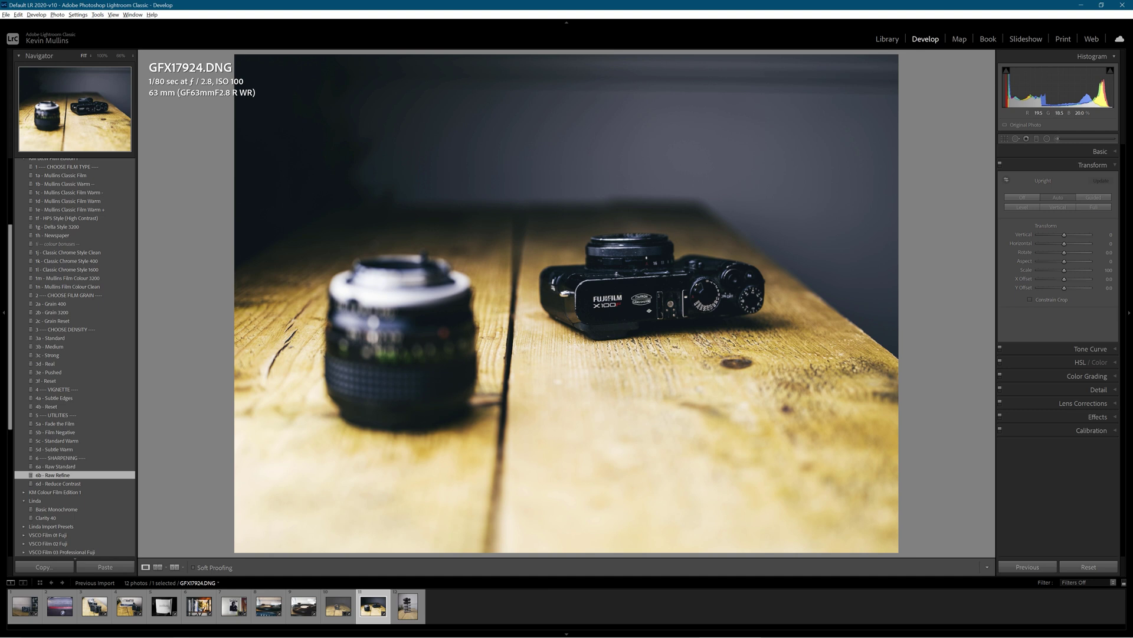
pyautogui.click(608, 299)
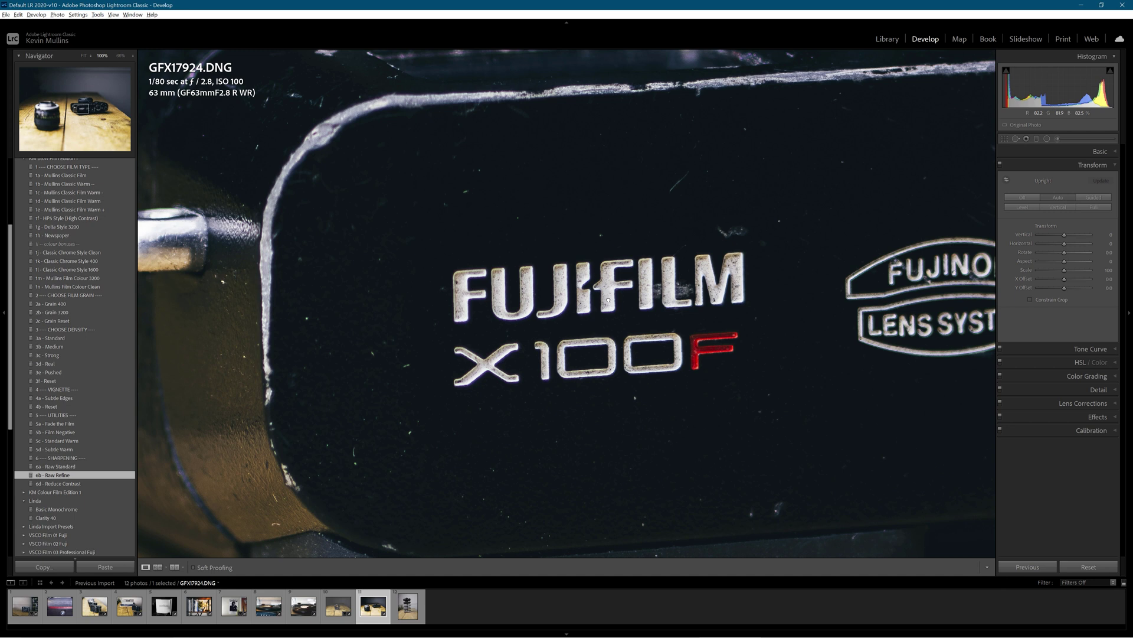
# - Apply Auto Upright to the stacked cameras photo GFX17940.DNG and check its crop frame without changing it
pyautogui.press('Right')
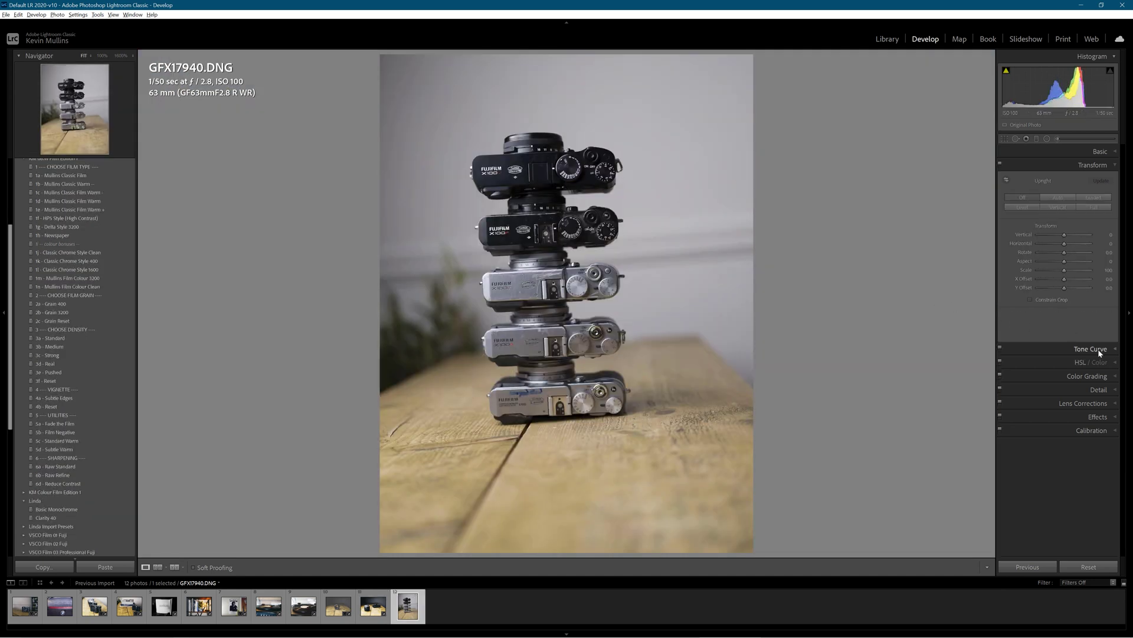
pyautogui.click(1074, 197)
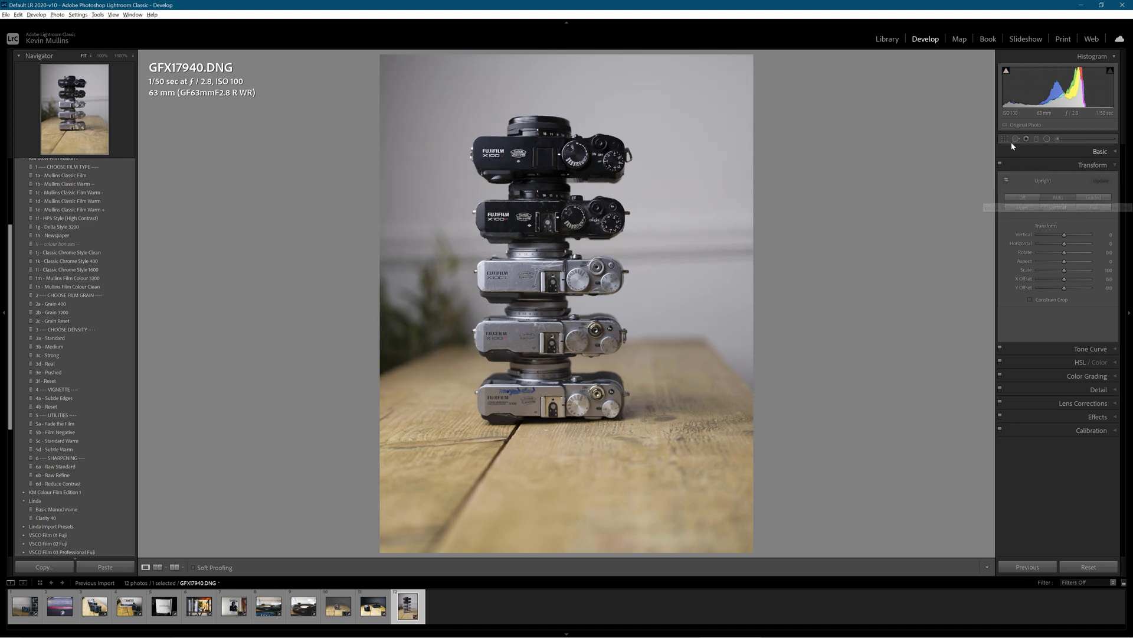
pyautogui.click(1005, 138)
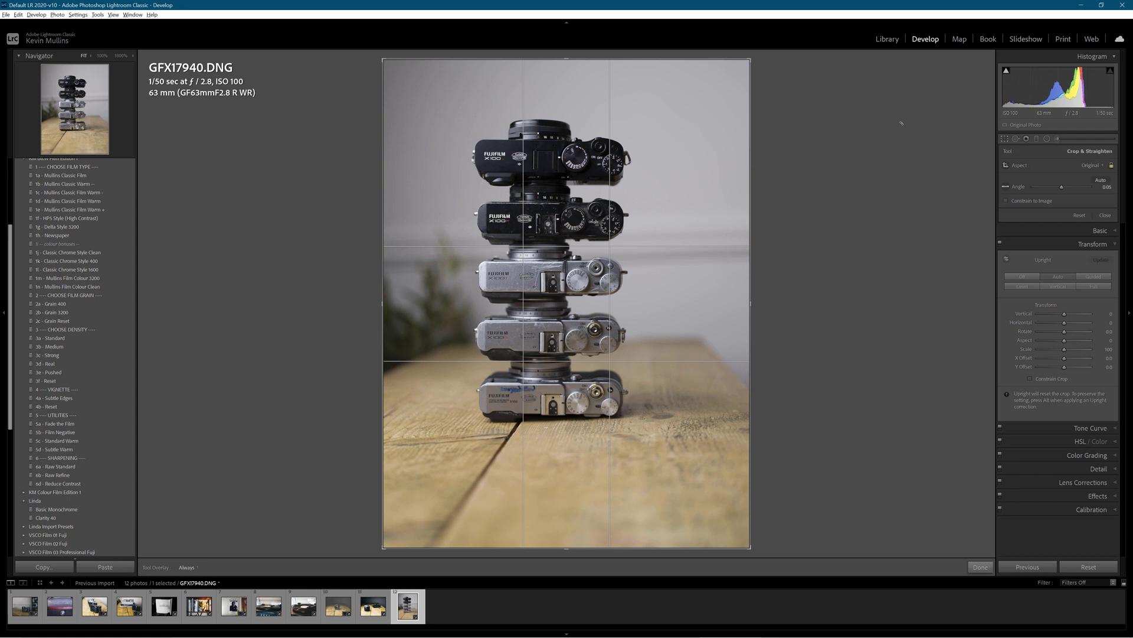
pyautogui.press('r')
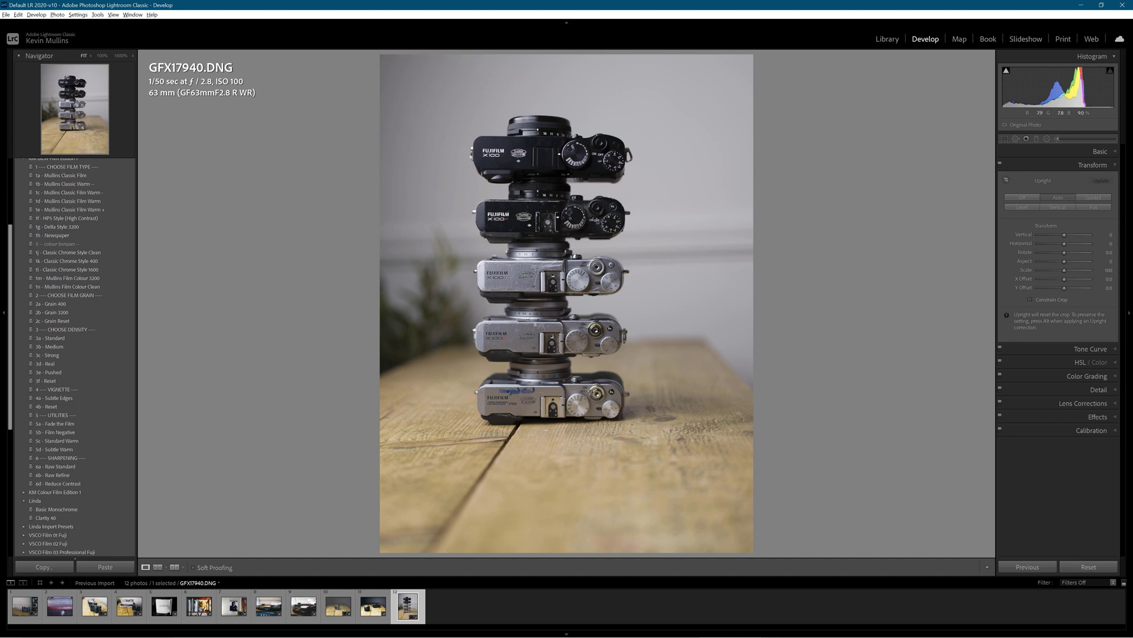
# - Inspect the shutter speed dial of the second camera in the stack at 100%
pyautogui.click(572, 217)
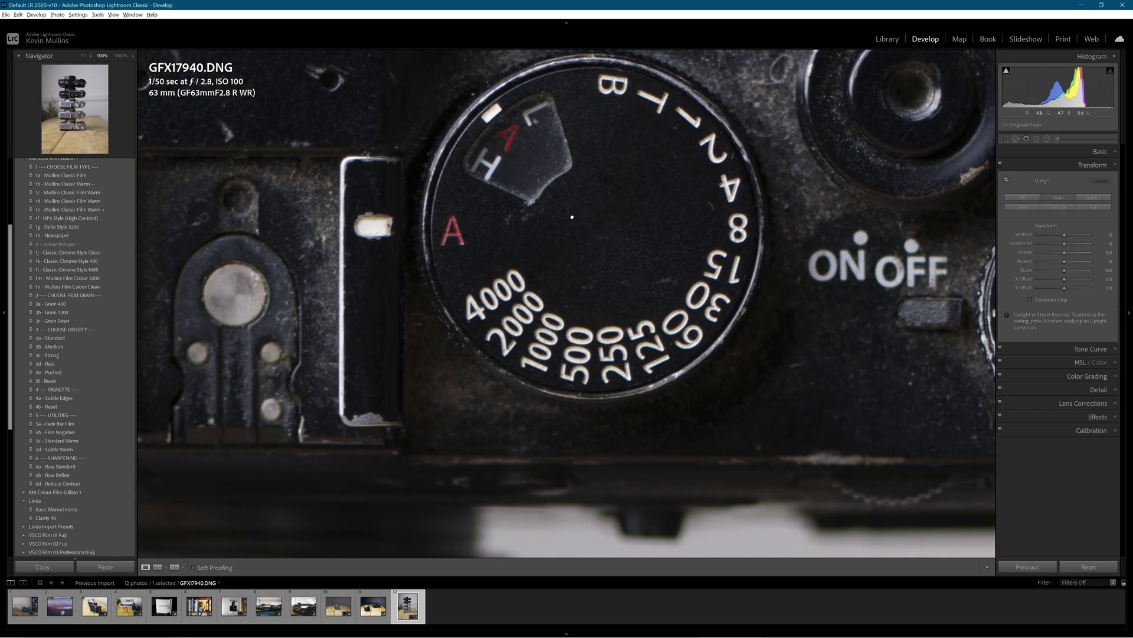
pyautogui.moveTo(590, 204); pyautogui.dragTo(584, 244)
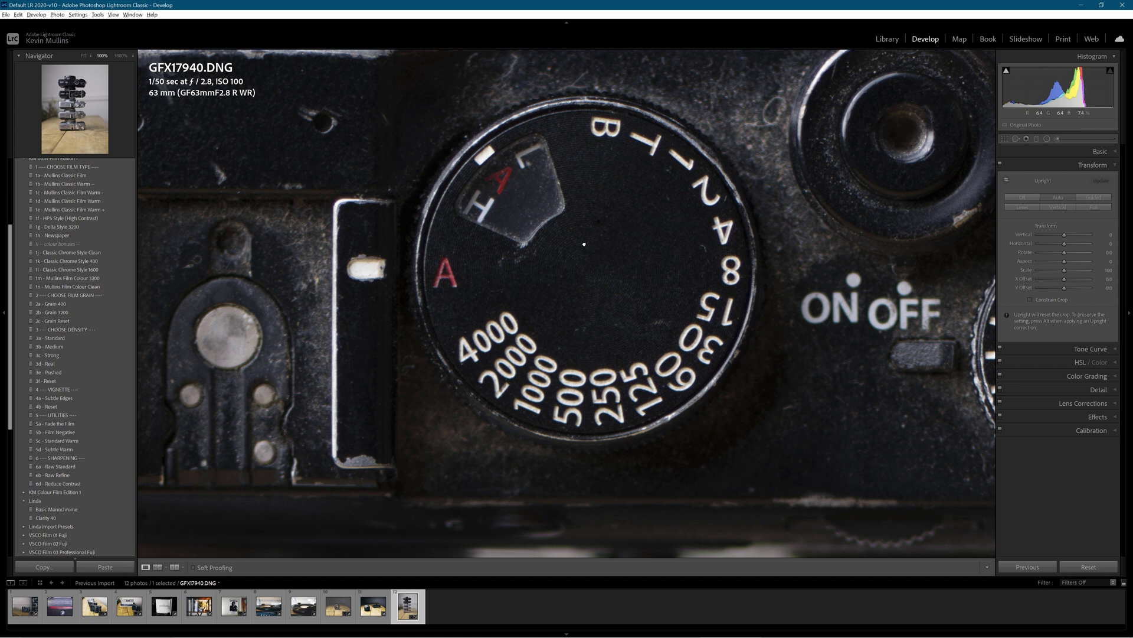
pyautogui.moveTo(584, 256)
pyautogui.mouseDown()
pyautogui.moveTo(581, 290)
pyautogui.moveTo(578, 256)
pyautogui.mouseUp()
pyautogui.click(578, 256)
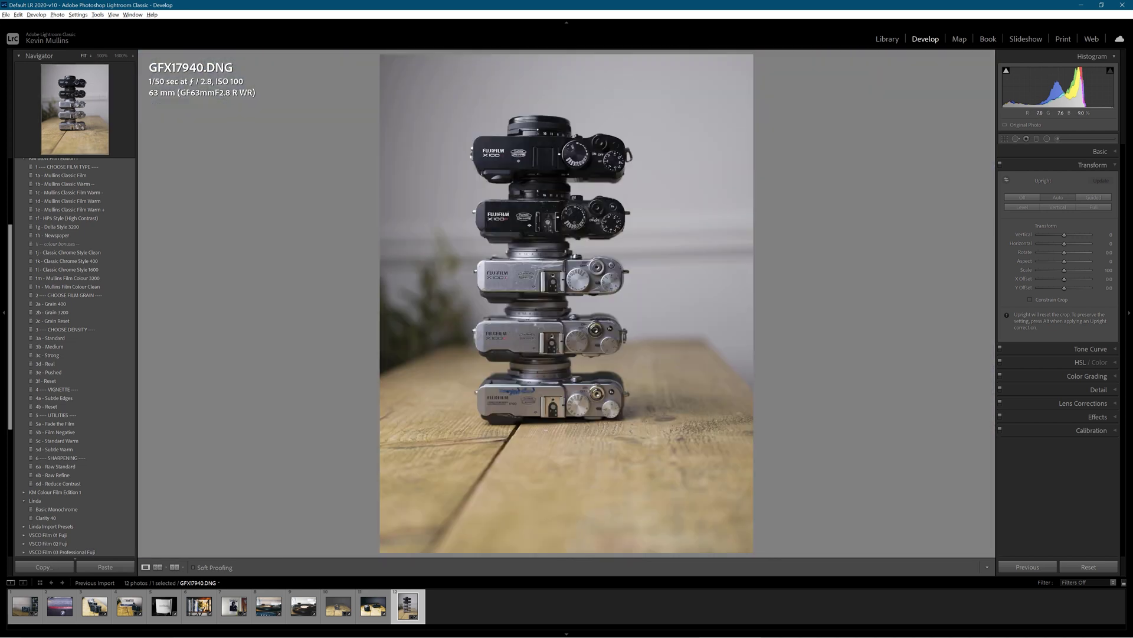
# - Apply the 1n - Mullins Film Colour Clean, 3b - Medium and 6a - Raw Standard presets to GFX17940.DNG and set Shadows to +54
pyautogui.click(100, 287)
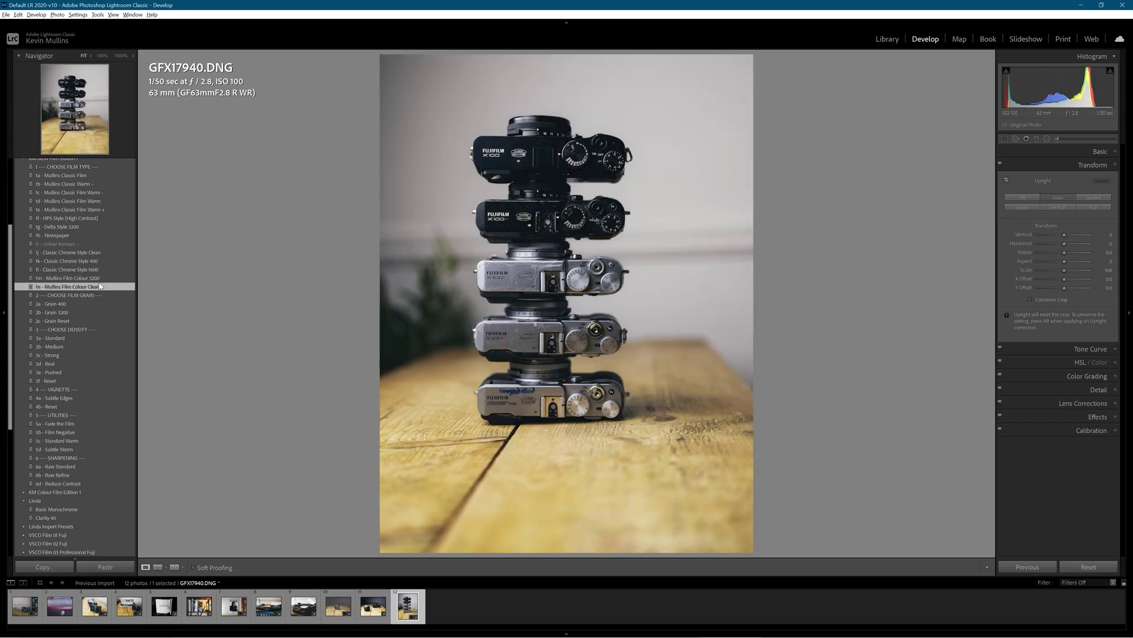
pyautogui.click(71, 348)
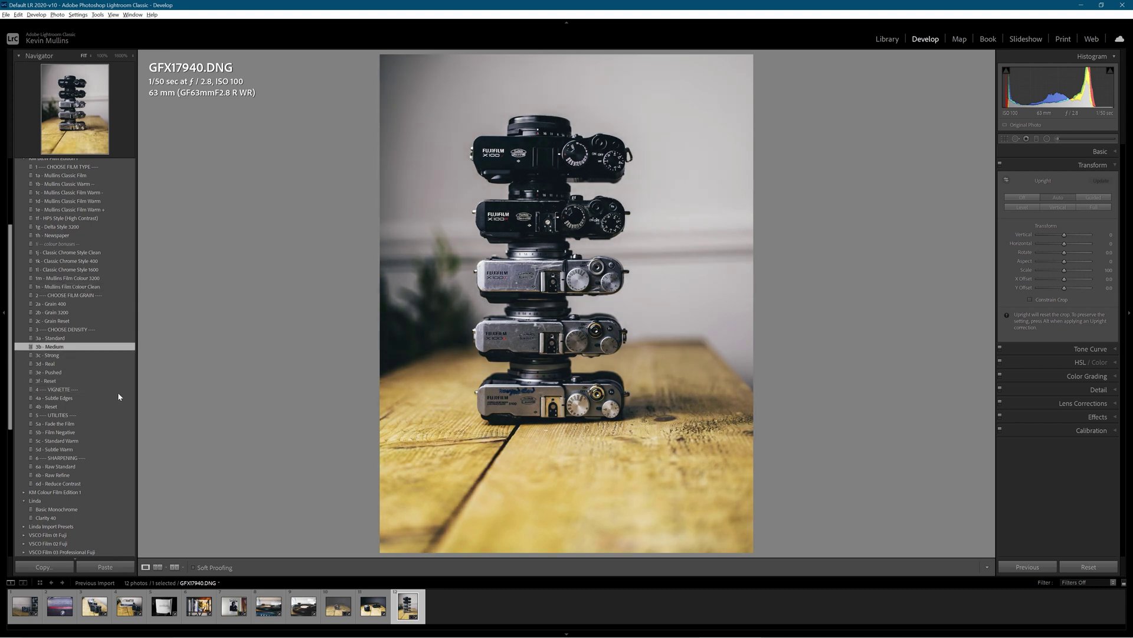
pyautogui.click(83, 466)
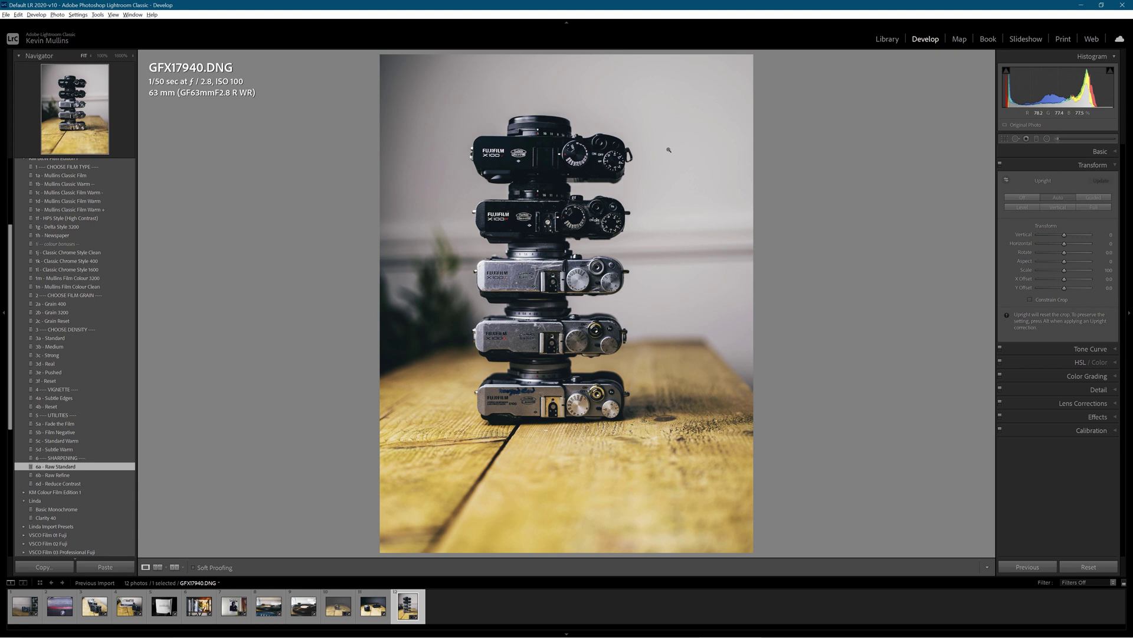
pyautogui.click(1089, 151)
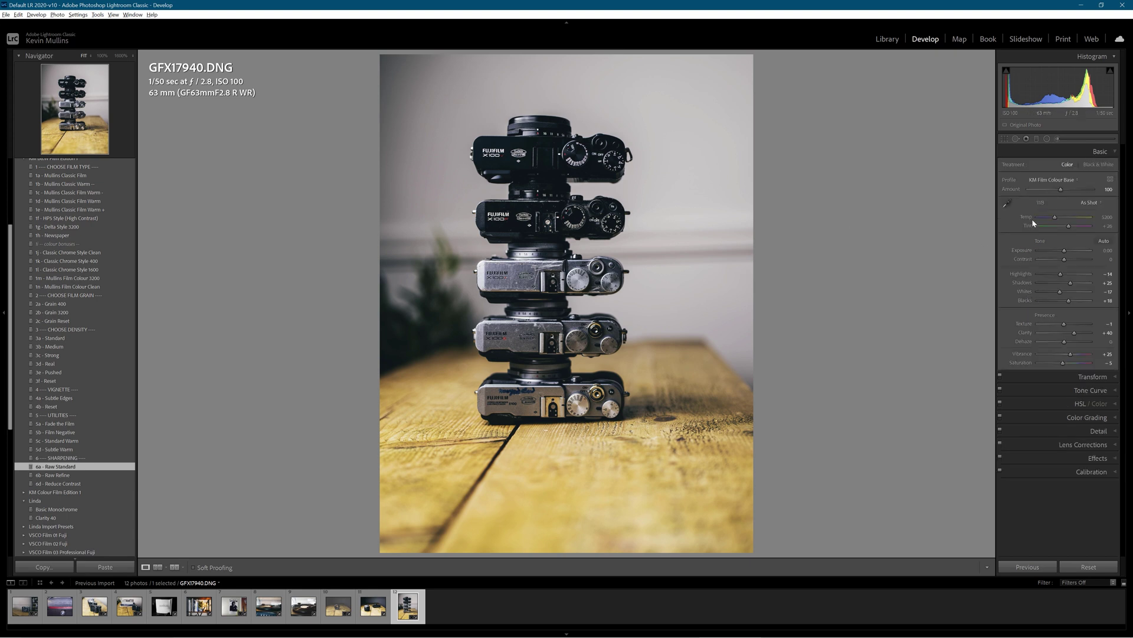
pyautogui.moveTo(1079, 285); pyautogui.dragTo(1080, 284)
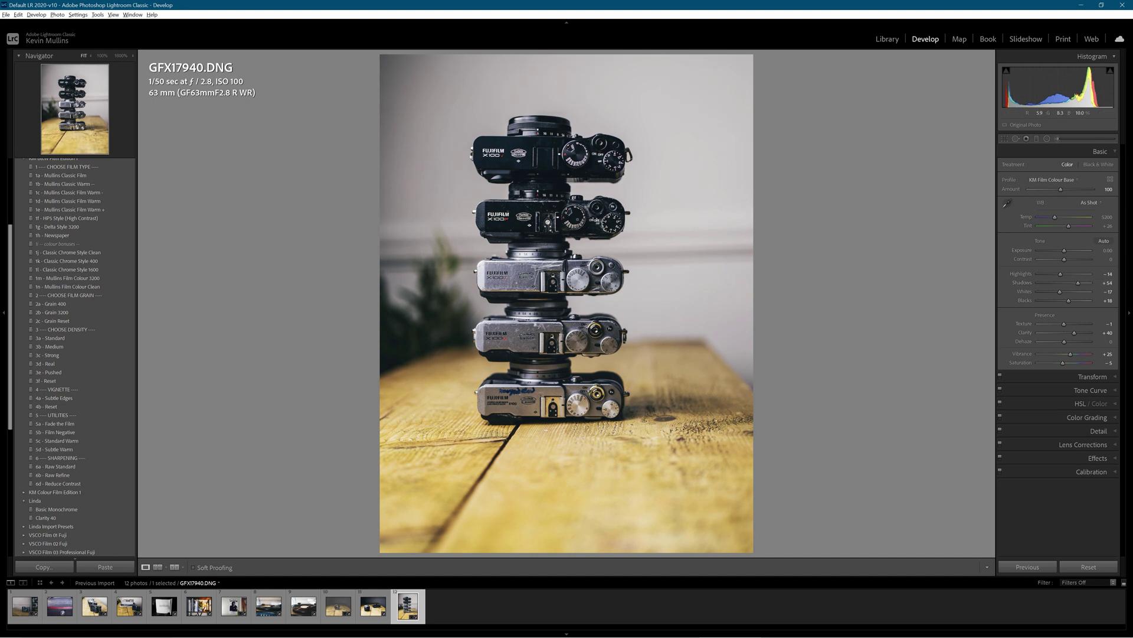
# - Check the shutter speed dial of the edited GFX17940.DNG at 100% and return to GFX17924.DNG
pyautogui.click(577, 219)
pyautogui.moveTo(550, 184); pyautogui.dragTo(568, 251)
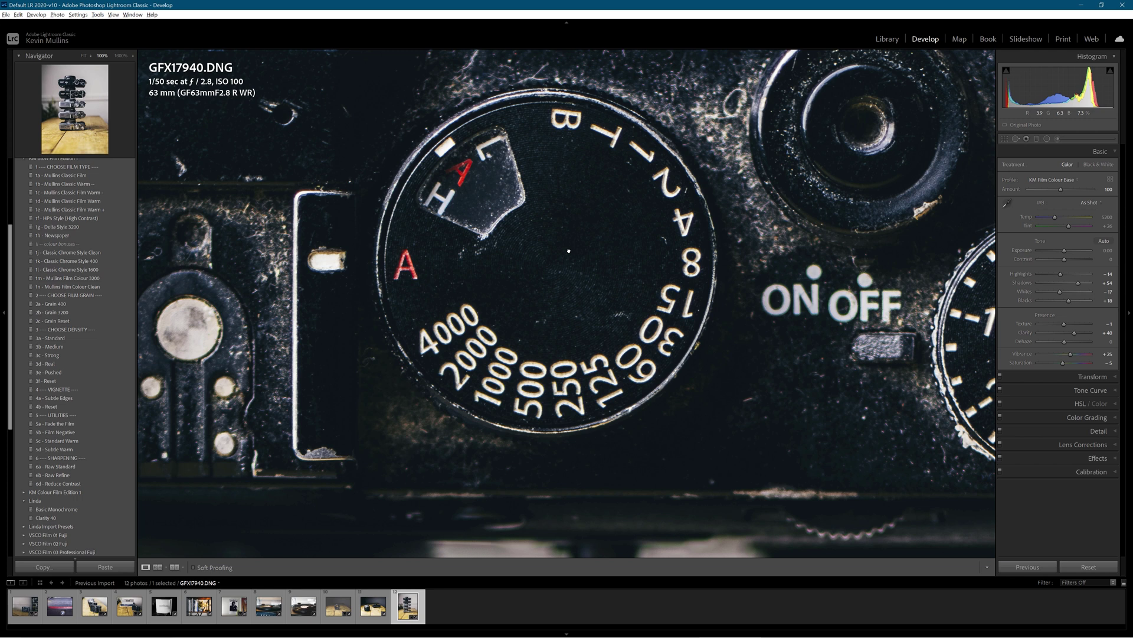
pyautogui.click(568, 251)
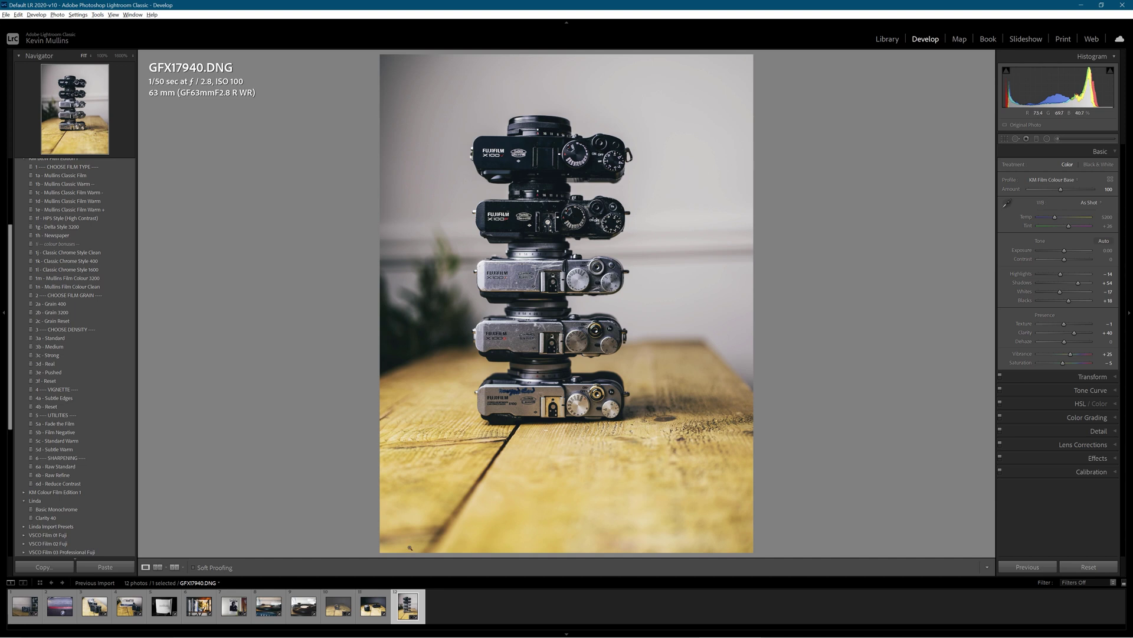
pyautogui.click(370, 611)
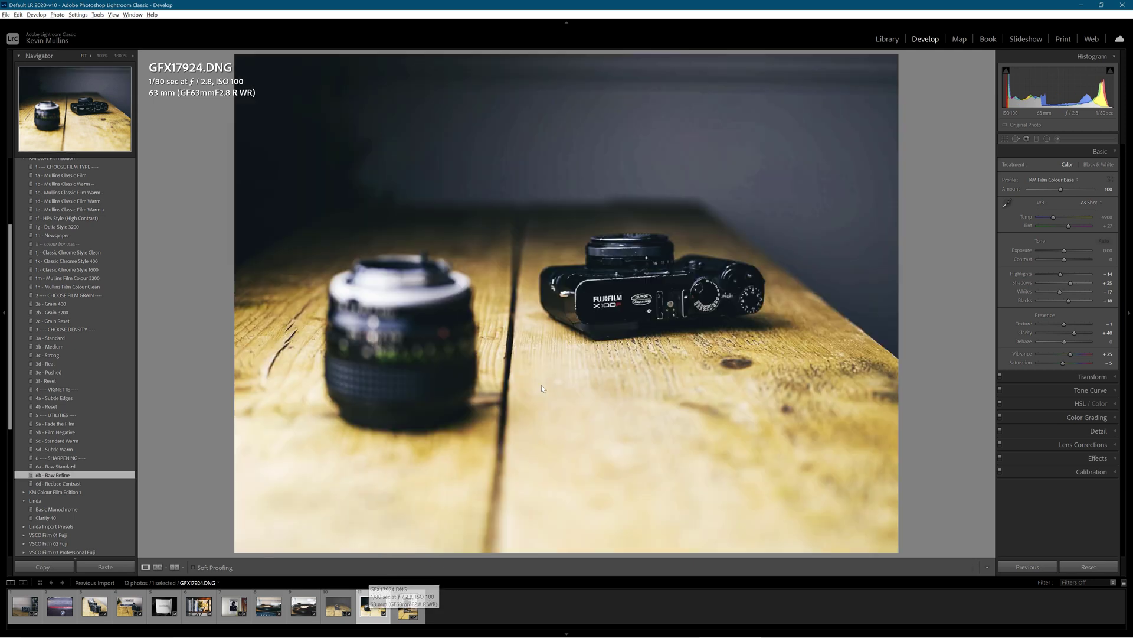
# - Export GFX17924.DNG to the pixel subfolder as a full-size TIFF with ZIP compression and output sharpening turned off
pyautogui.click(6, 14)
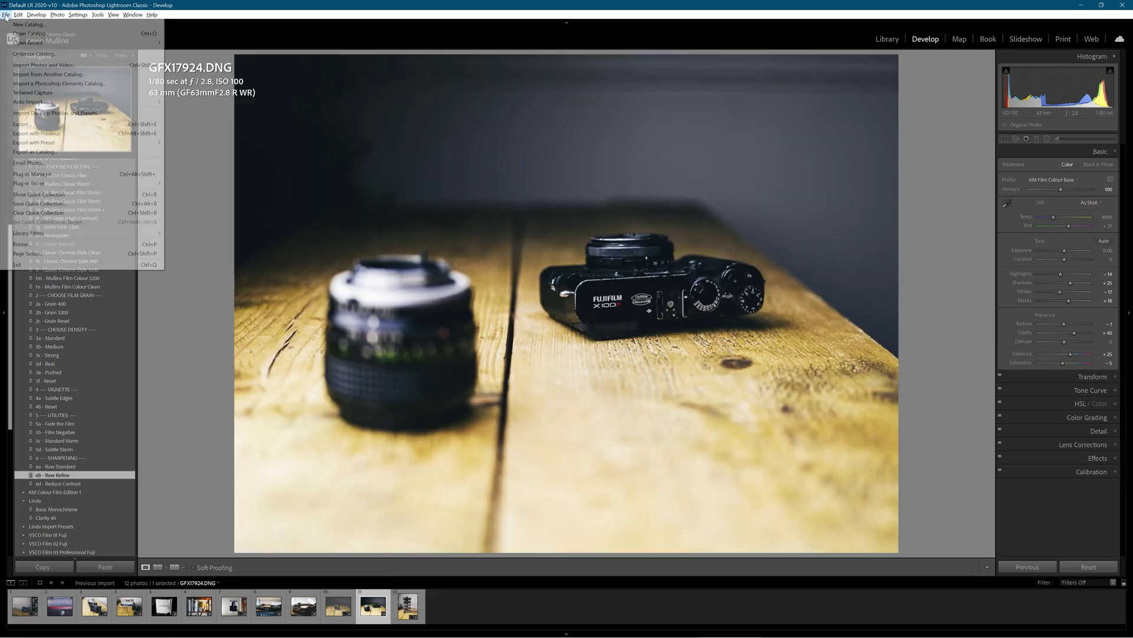
pyautogui.click(31, 125)
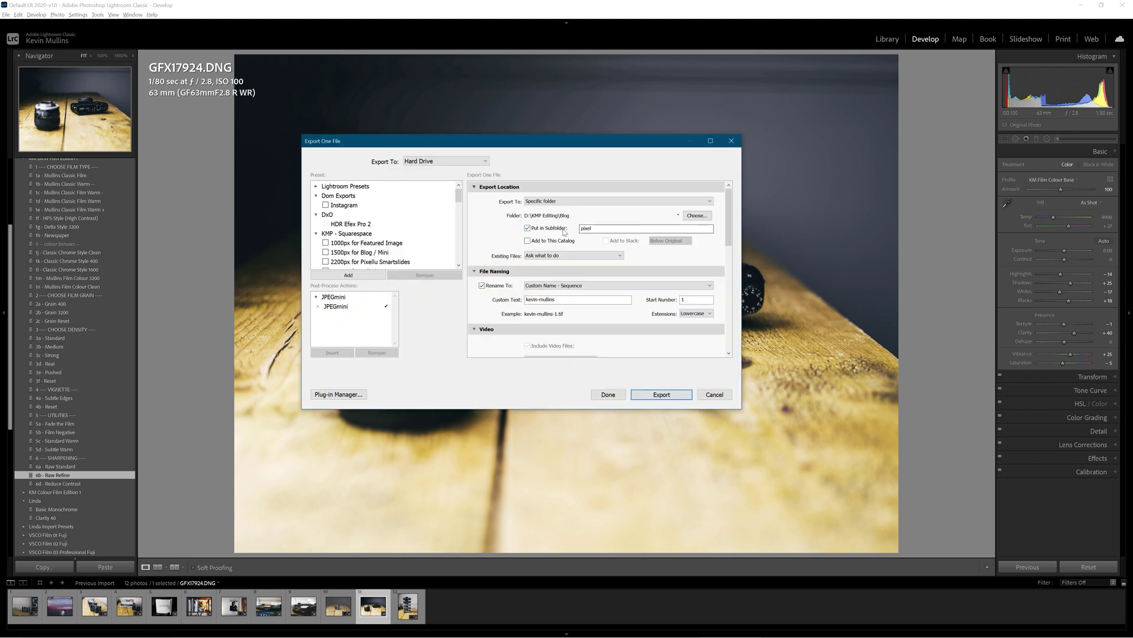
pyautogui.moveTo(730, 224); pyautogui.dragTo(718, 268)
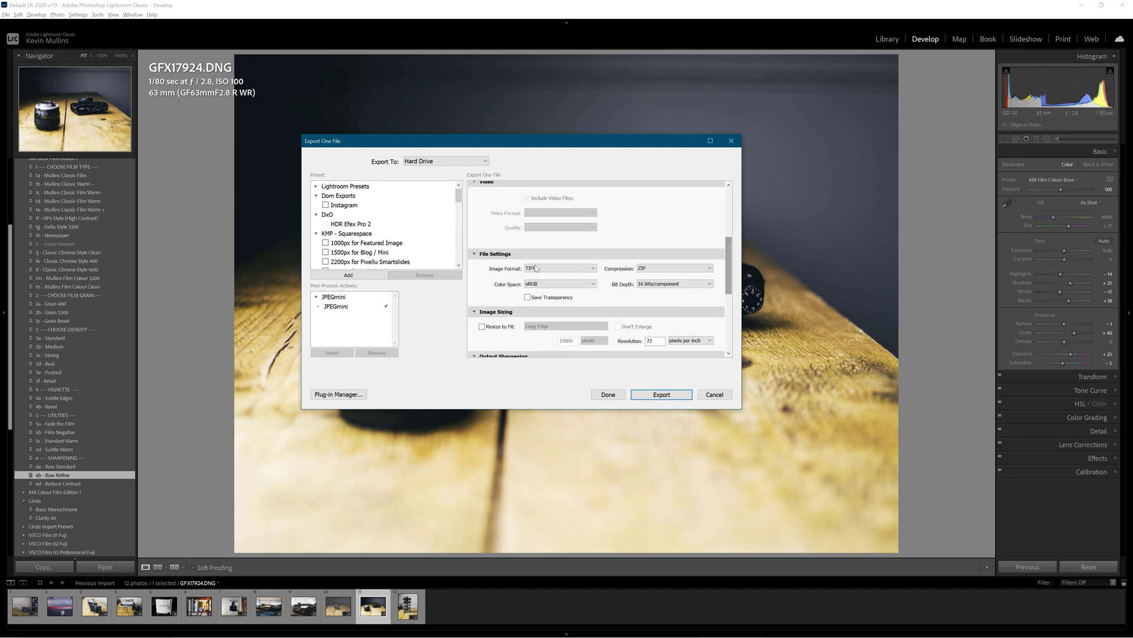
pyautogui.click(652, 269)
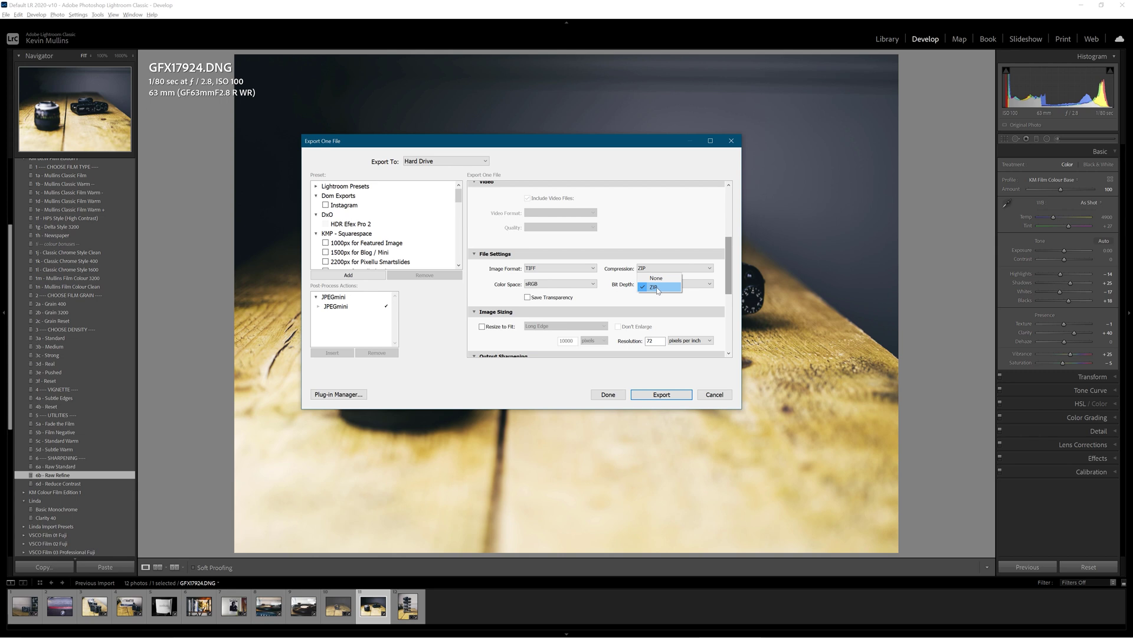
pyautogui.click(656, 288)
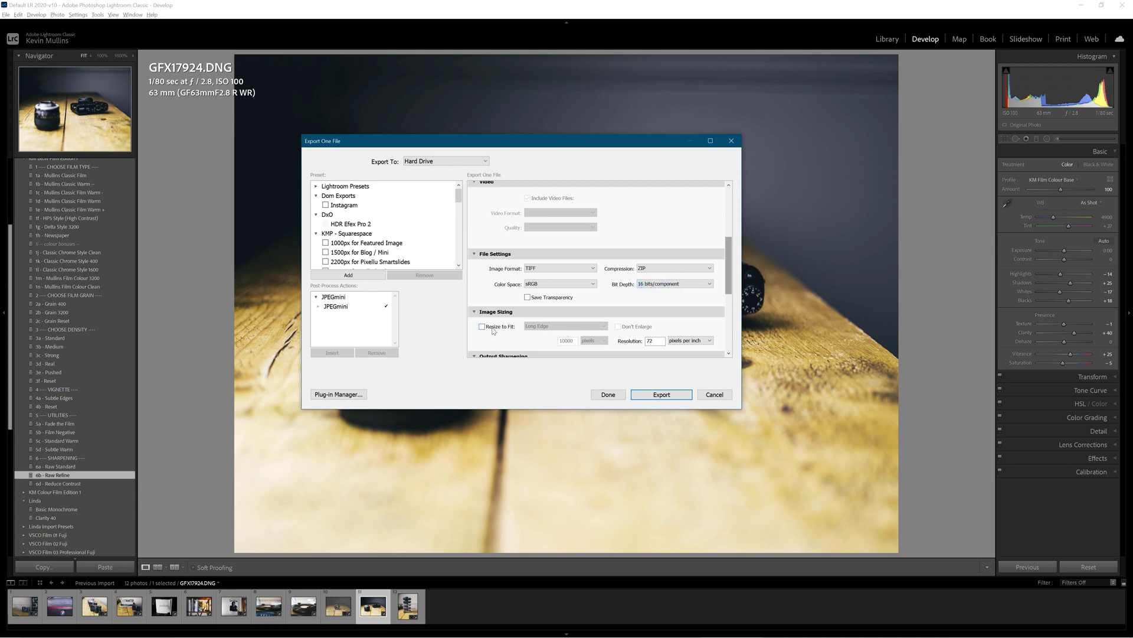
pyautogui.scroll(-5, 721, 316)
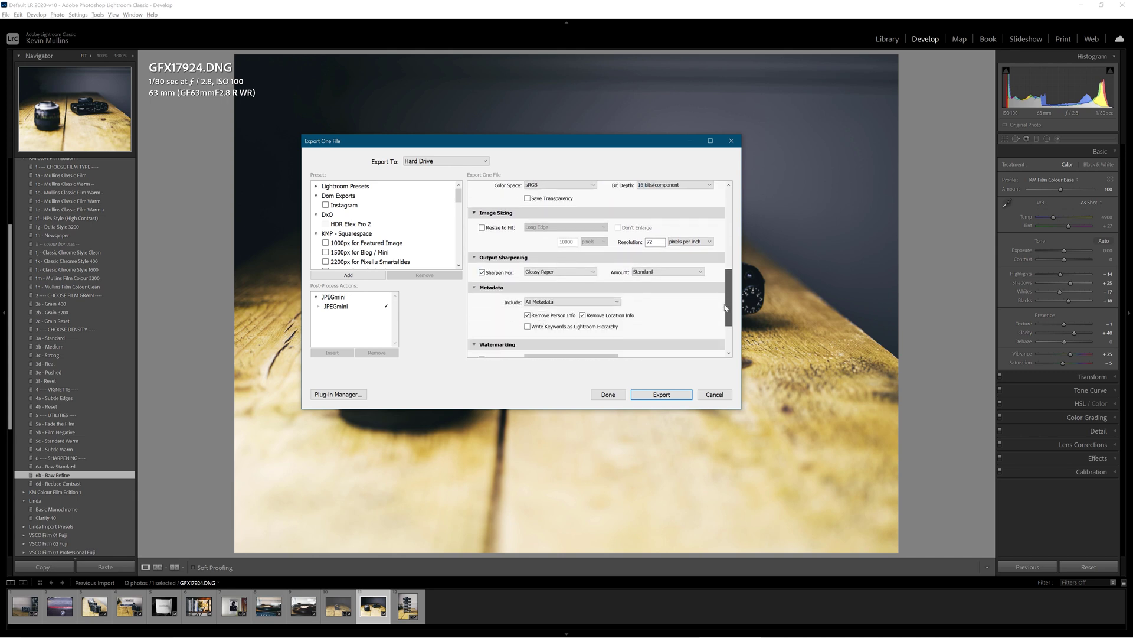
pyautogui.click(482, 234)
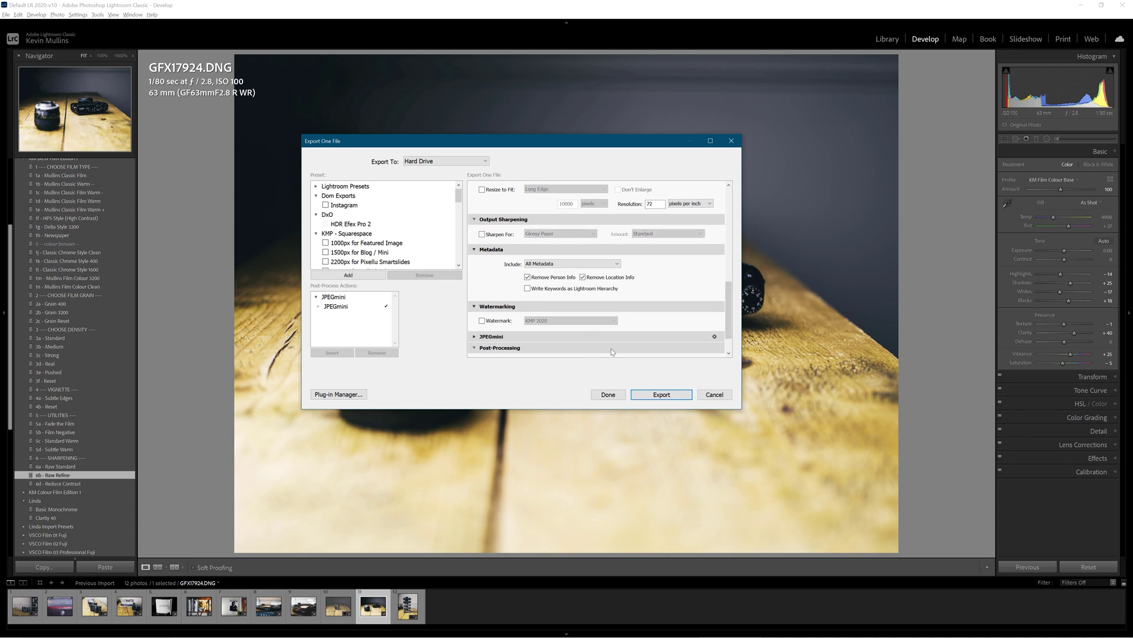
pyautogui.press('Return')
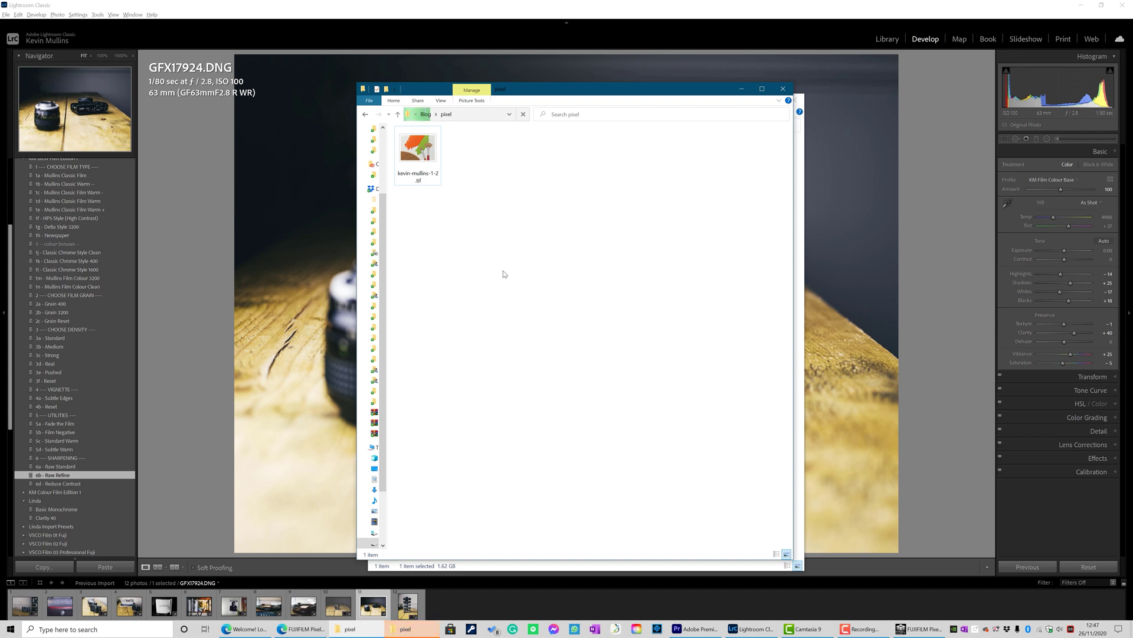
# - Examine the file size and file type of the exported TIFF in its file properties in File Explorer's pixel folder
pyautogui.click(427, 156)
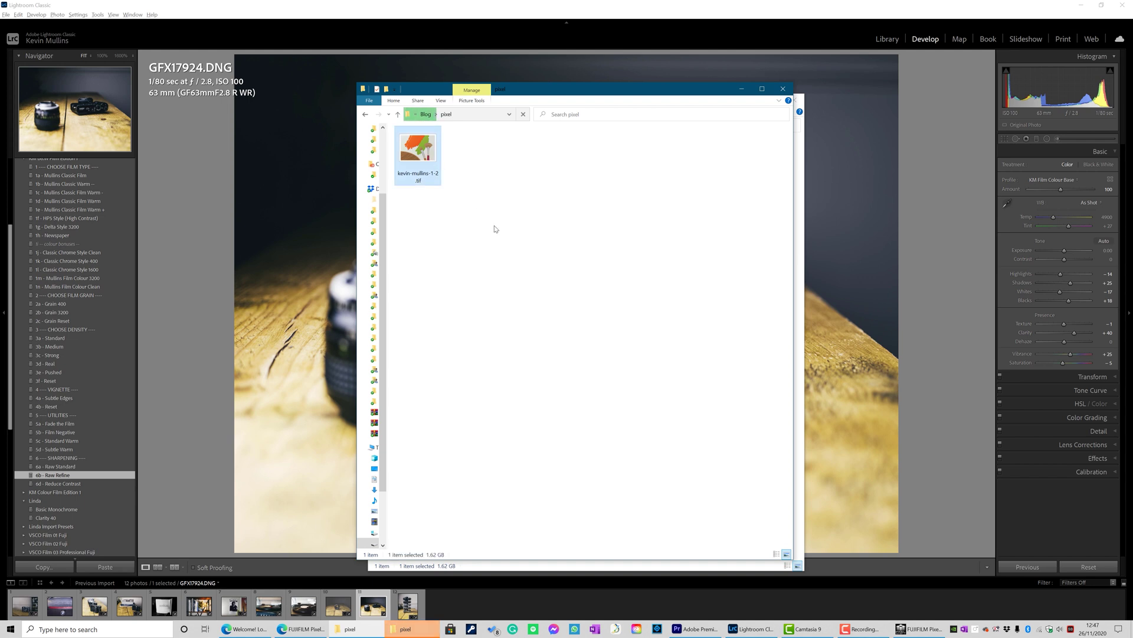
pyautogui.rightClick(431, 158)
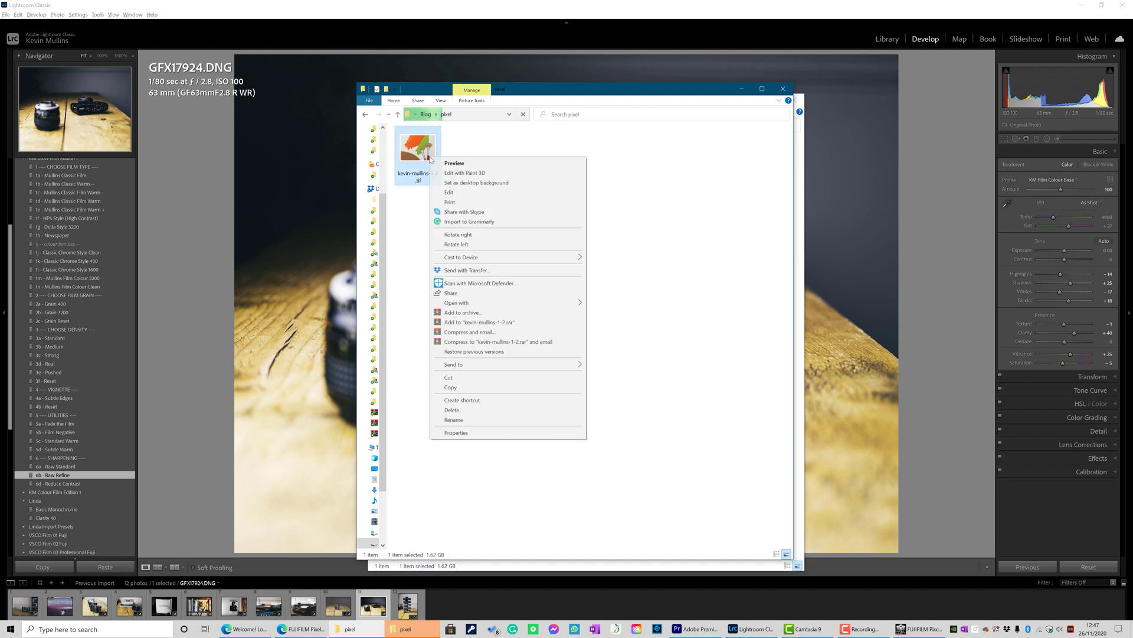
pyautogui.click(476, 432)
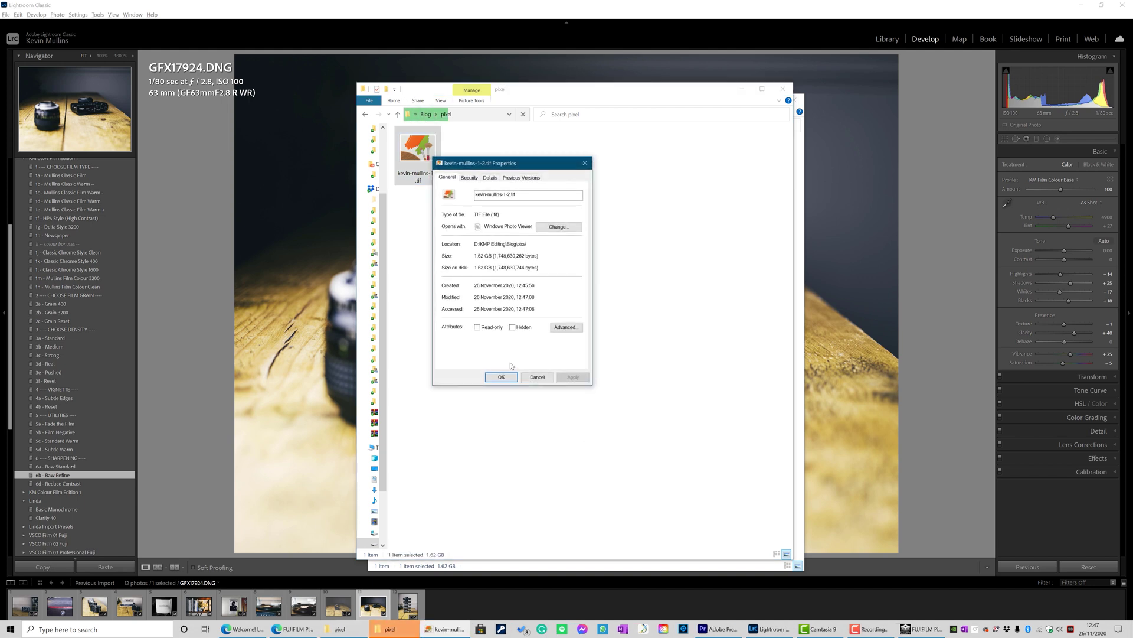
pyautogui.moveTo(485, 255); pyautogui.dragTo(492, 255)
pyautogui.moveTo(476, 214); pyautogui.dragTo(501, 214)
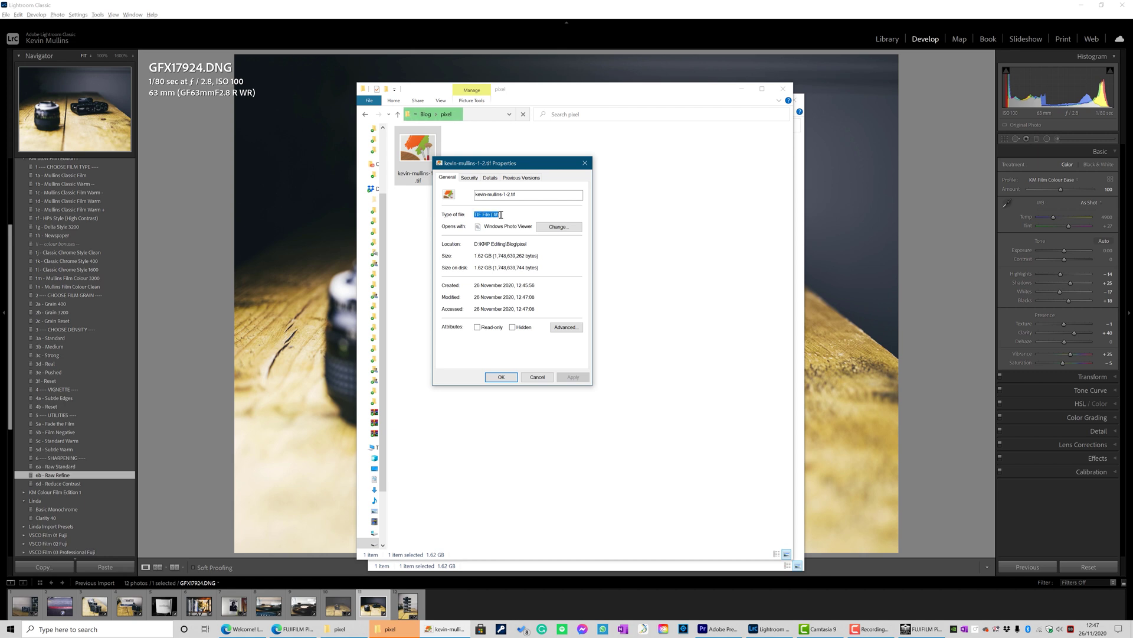